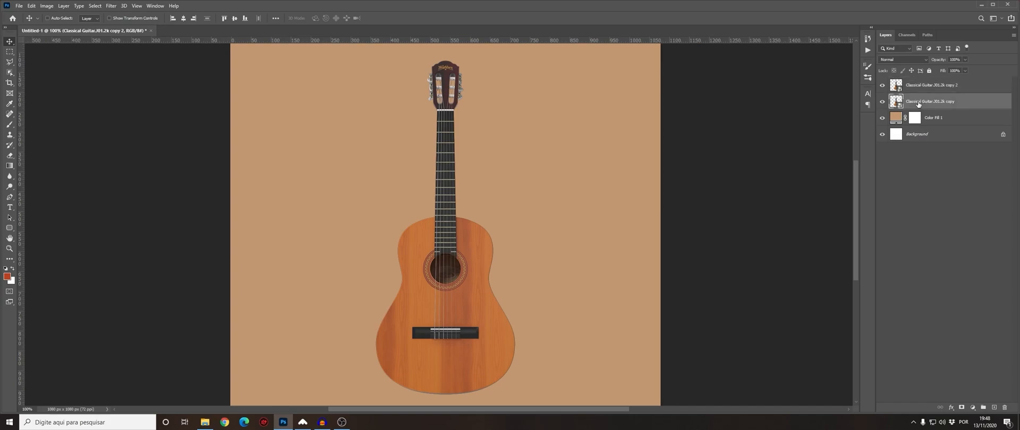
Step: Rasterize the lower guitar copy layer and offset it 3 px down and 3 px right with Free Transform
{"action": "right_click", "coordinate": [919, 102]}
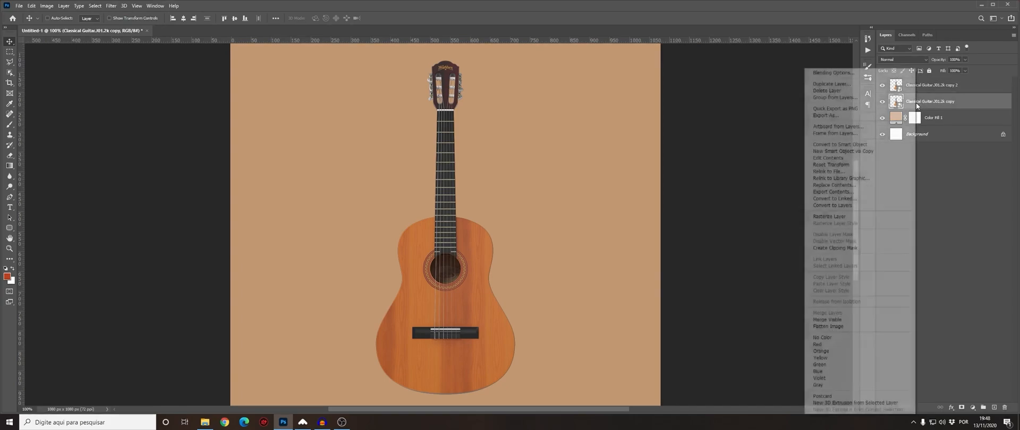
{"action": "left_click", "coordinate": [839, 216]}
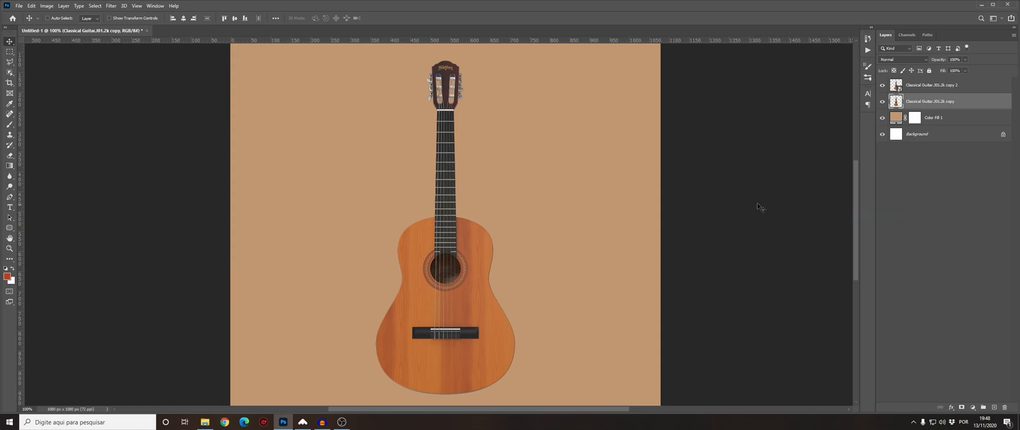
{"action": "key", "text": "ctrl+t"}
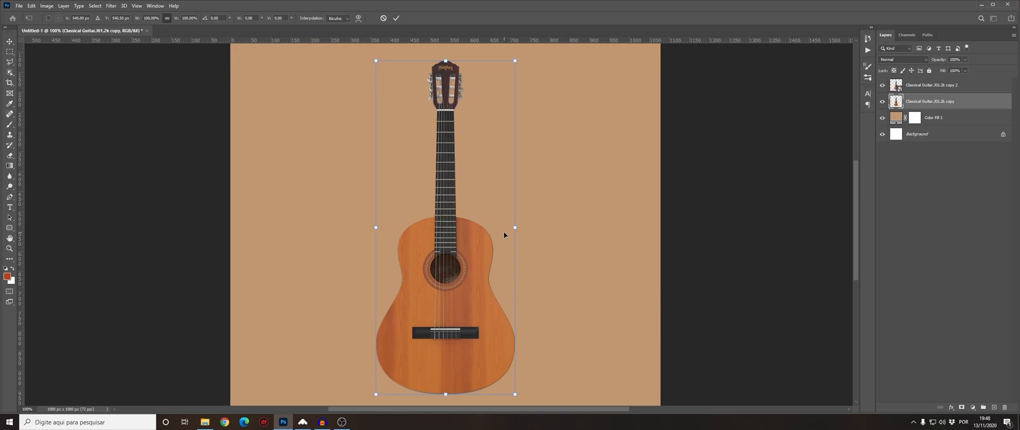
{"action": "key", "text": "Down"}
{"action": "key", "text": "Down"}
{"action": "key", "text": "Down"}
{"action": "key", "text": "Right"}
{"action": "key", "text": "Right"}
{"action": "key", "text": "Right"}
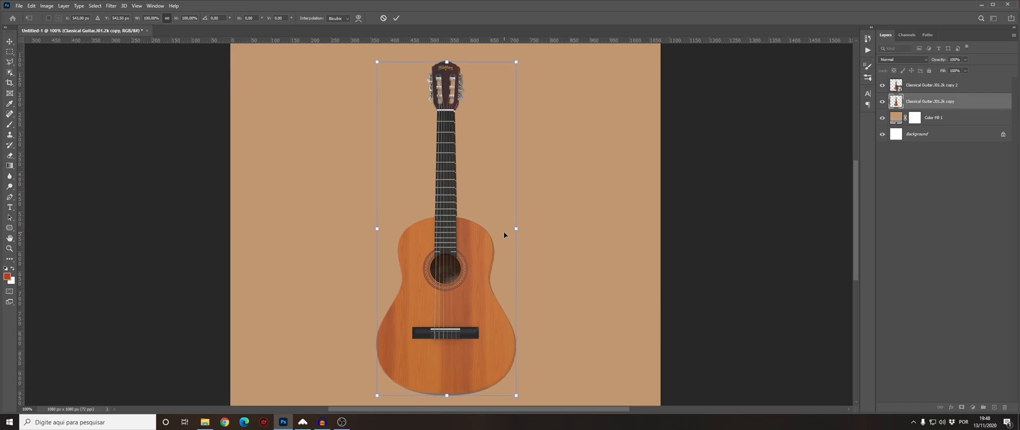
{"action": "key", "text": "Return"}
Step: Turn the offset guitar copy black with Hue/Saturation by setting Lightness to -100
{"action": "key", "text": "ctrl+u"}
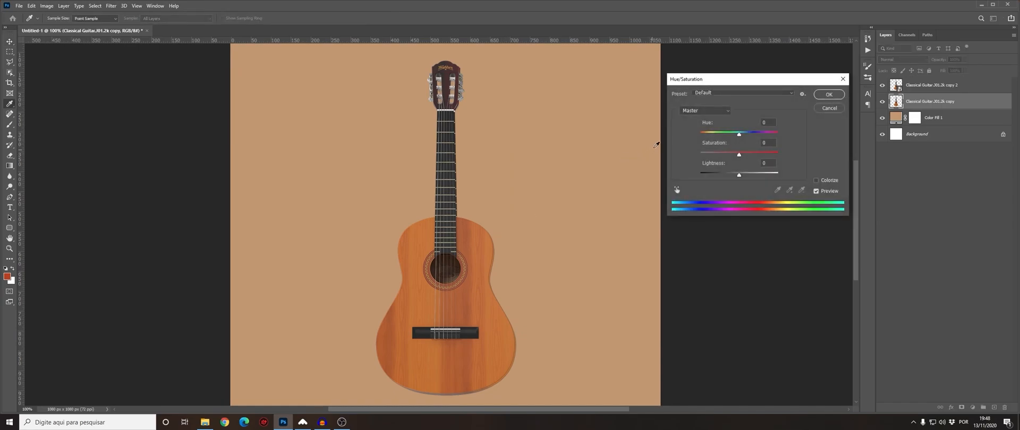
{"action": "left_click_drag", "start_coordinate": [737, 174], "coordinate": [688, 175]}
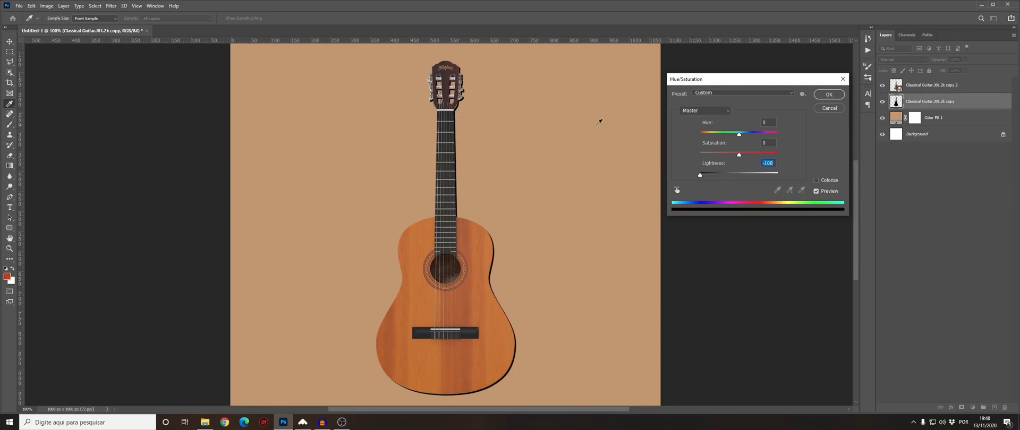
{"action": "left_click", "coordinate": [823, 96]}
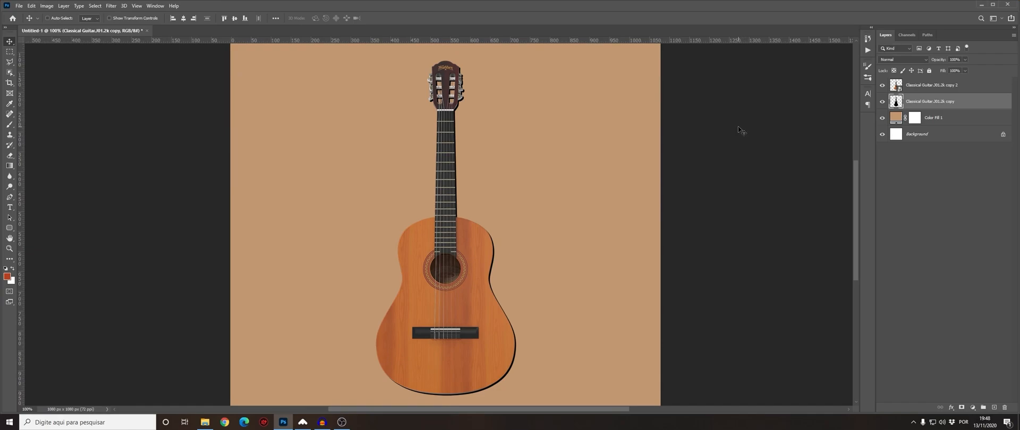
Step: Duplicate the black copy eight times by repeating the same transform, then merge all nine black copies into one shadow layer
{"action": "key", "text": "ctrl+alt+shift+t"}
{"action": "key", "text": "ctrl+alt+shift+t"}
{"action": "key", "text": "ctrl+alt+shift+t"}
{"action": "key", "text": "ctrl+alt+shift+t"}
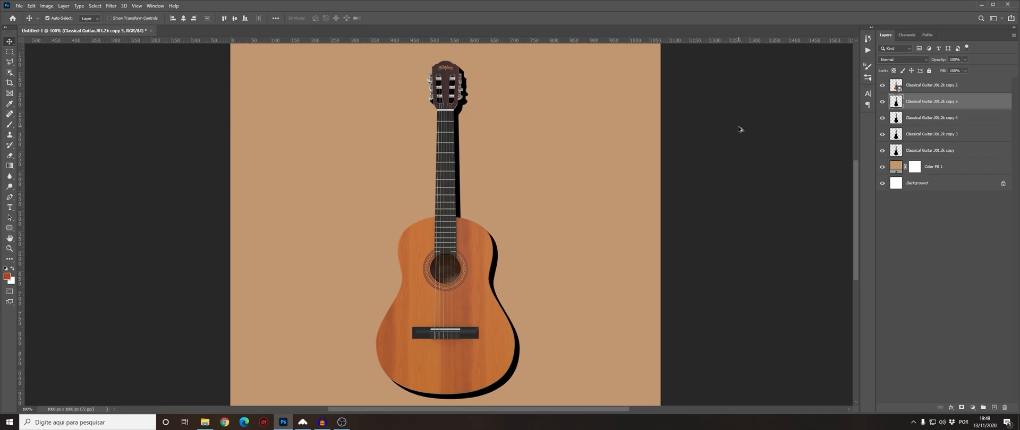
{"action": "key", "text": "ctrl+alt+shift+t"}
{"action": "key", "text": "ctrl+alt+shift+t"}
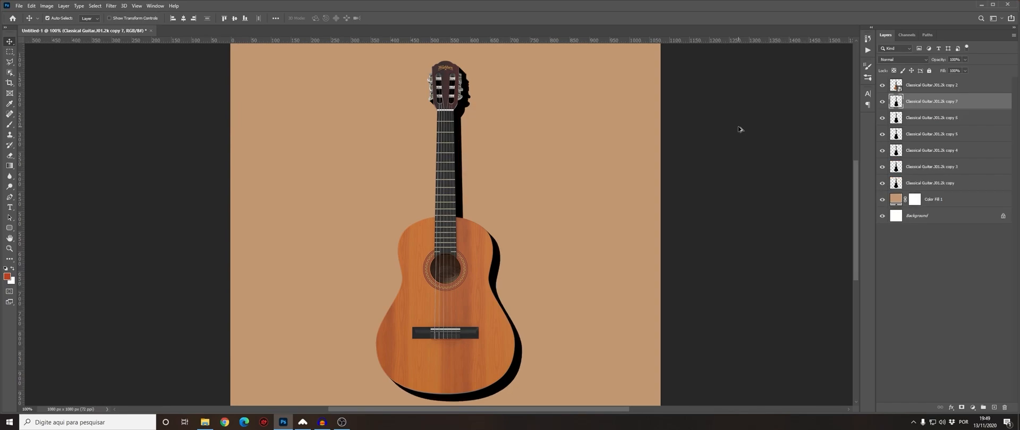
{"action": "key", "text": "ctrl+alt+shift+t"}
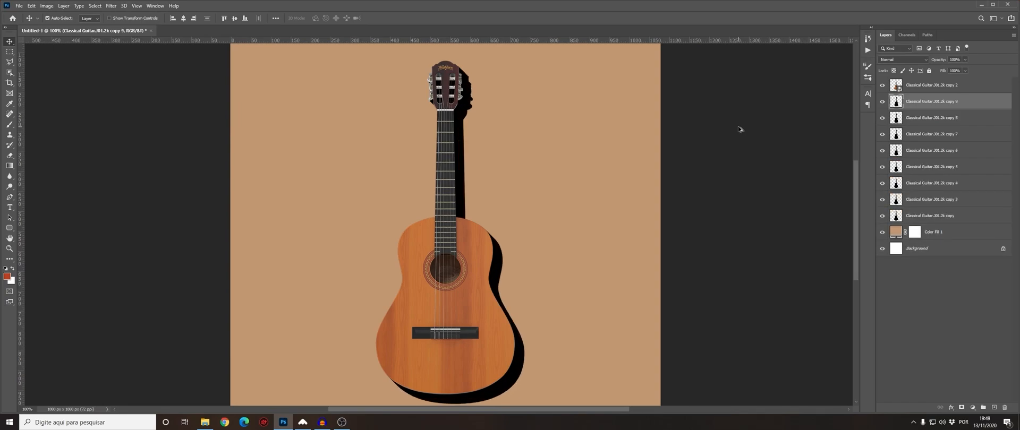
{"action": "key", "text": "ctrl+alt+shift+t"}
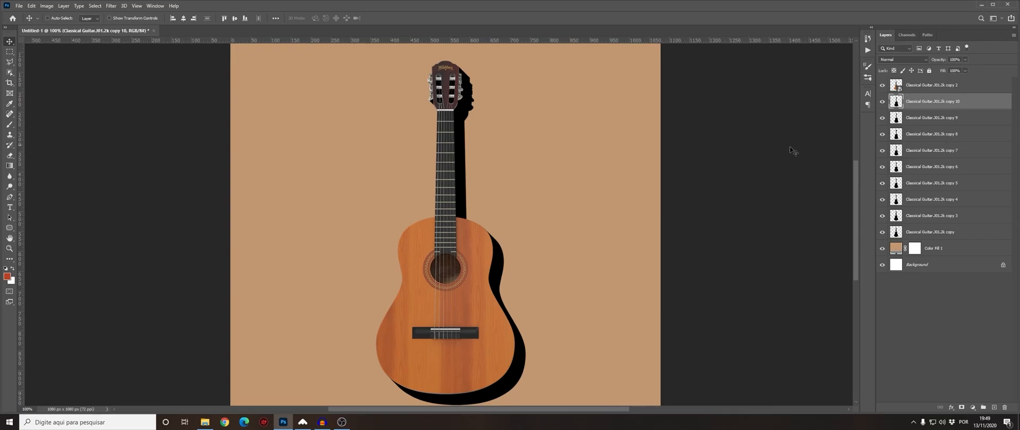
{"action": "left_click", "coordinate": [916, 234], "text": "shift"}
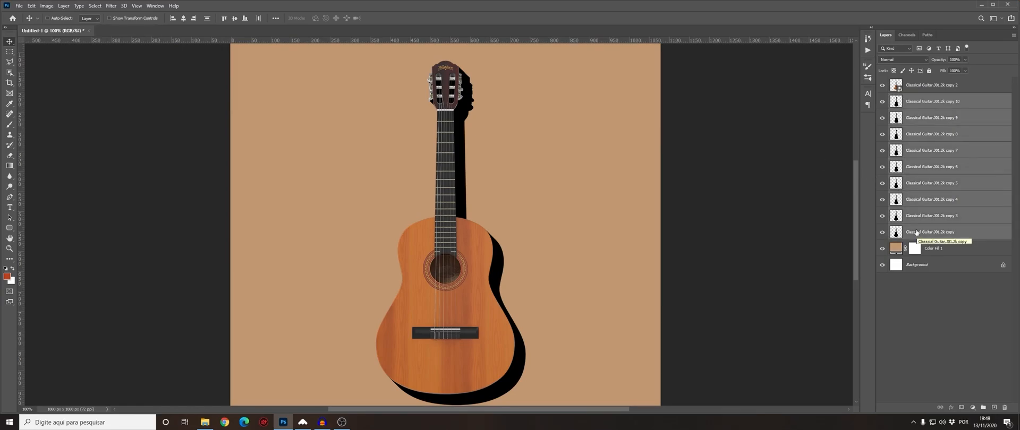
{"action": "key", "text": "ctrl+e"}
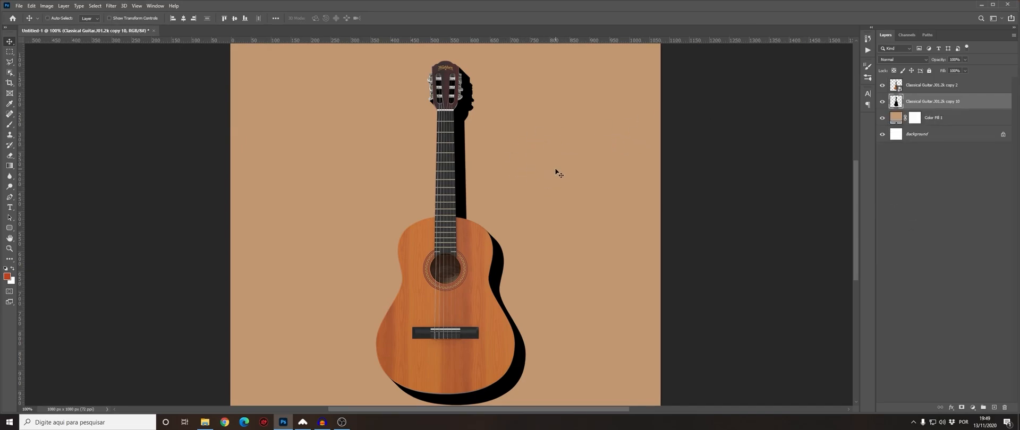
Step: Start a Field Blur on the merged shadow layer and place a 34 px blur pin beside the guitar body's lower right edge
{"action": "scroll", "coordinate": [508, 239], "scroll_direction": "down", "scroll_amount": 4}
{"action": "scroll", "coordinate": [470, 312], "scroll_direction": "up", "scroll_amount": 3}
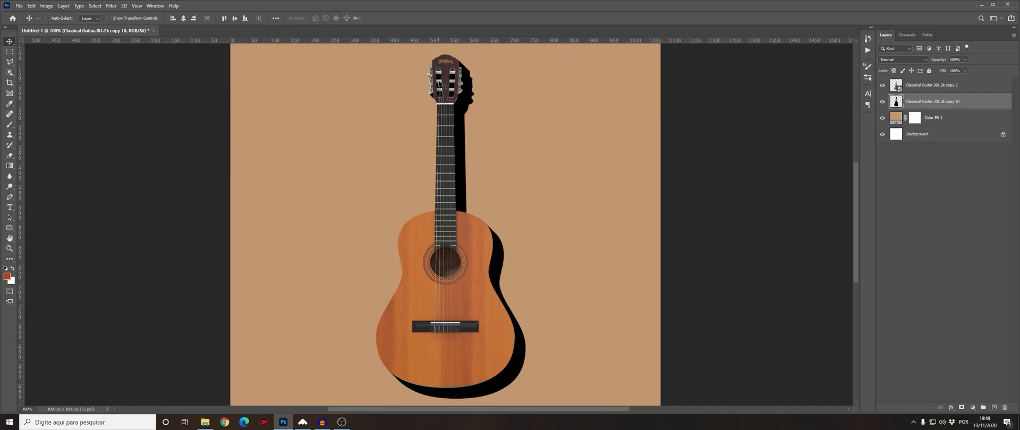
{"action": "left_click", "coordinate": [116, 6]}
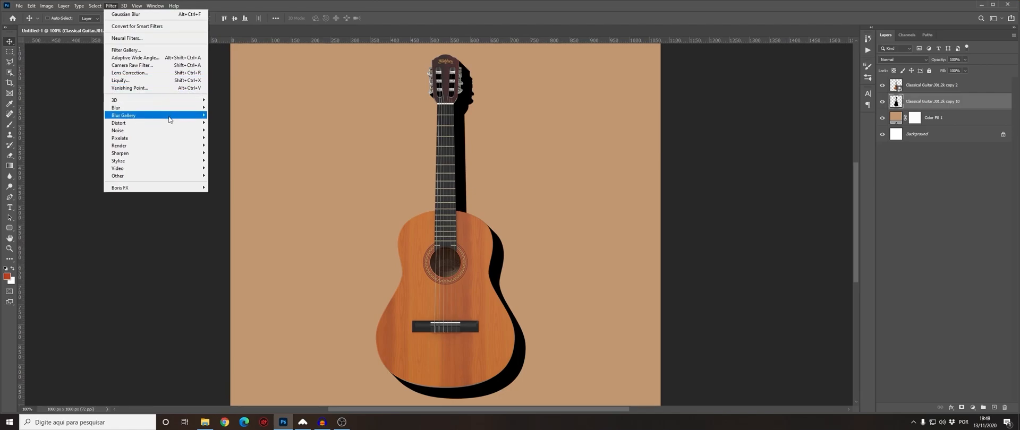
{"action": "mouse_move", "coordinate": [170, 120]}
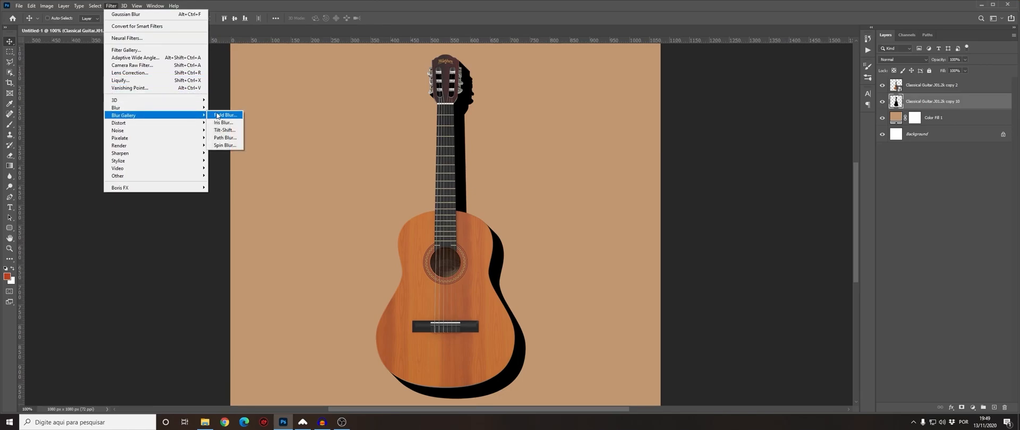
{"action": "left_click", "coordinate": [217, 115]}
{"action": "left_click_drag", "start_coordinate": [488, 205], "coordinate": [527, 119]}
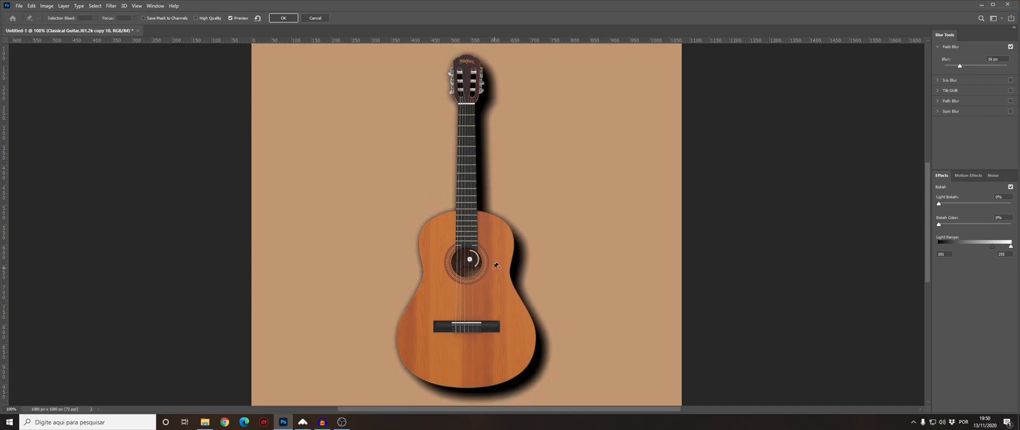
{"action": "left_click_drag", "start_coordinate": [472, 263], "coordinate": [598, 363]}
{"action": "left_click_drag", "start_coordinate": [589, 363], "coordinate": [606, 373]}
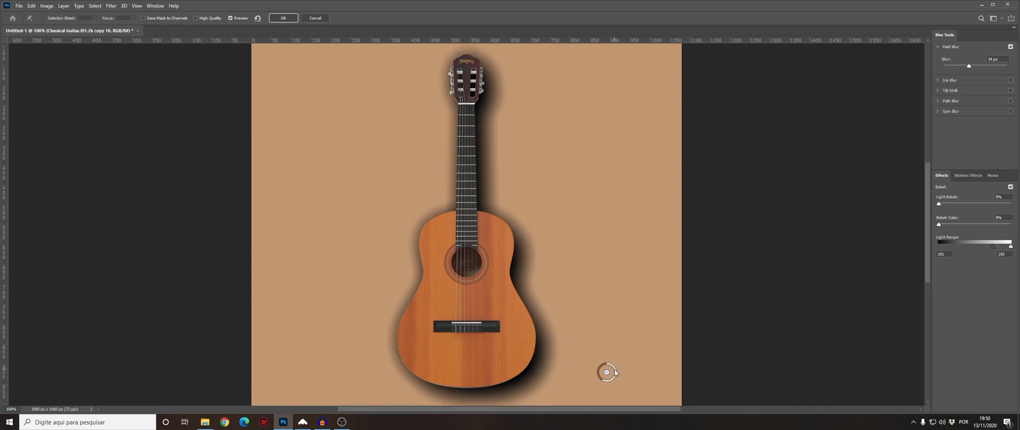
{"action": "left_click_drag", "start_coordinate": [607, 373], "coordinate": [597, 374]}
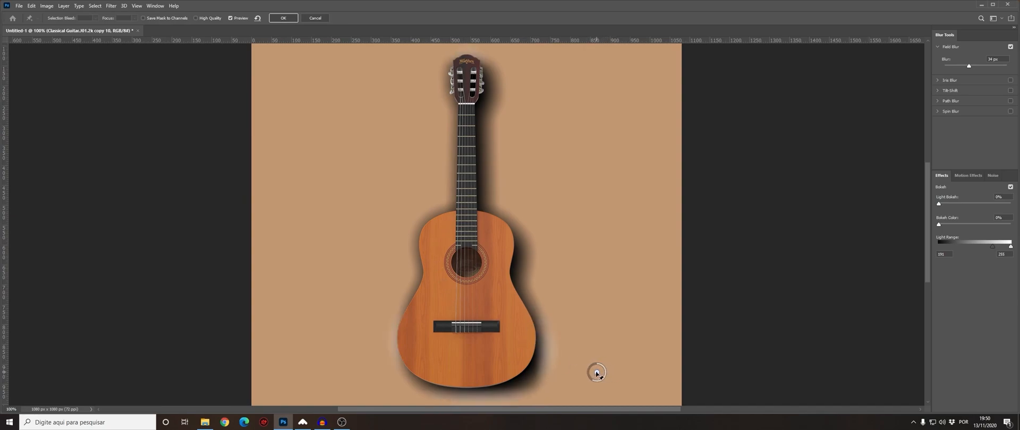
Step: Add Field Blur pins right of the guitar's waist, at 35 px, and right of the upper neck, adjusting each pin's strength
{"action": "left_click", "coordinate": [568, 261]}
{"action": "mouse_move", "coordinate": [574, 265]}
{"action": "left_mouse_down"}
{"action": "mouse_move", "coordinate": [567, 272]}
{"action": "mouse_move", "coordinate": [577, 264]}
{"action": "left_mouse_up"}
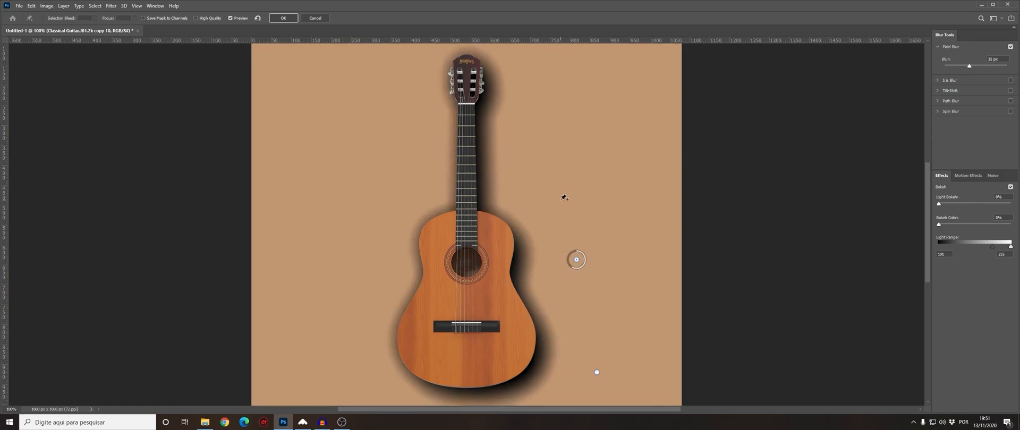
{"action": "left_click", "coordinate": [560, 112]}
{"action": "left_click_drag", "start_coordinate": [565, 117], "coordinate": [558, 122]}
Step: Add two 0 px Field Blur pins left of the guitar, one beside the neck and one beside the lower body
{"action": "left_click", "coordinate": [411, 133]}
{"action": "left_click_drag", "start_coordinate": [417, 137], "coordinate": [415, 122]}
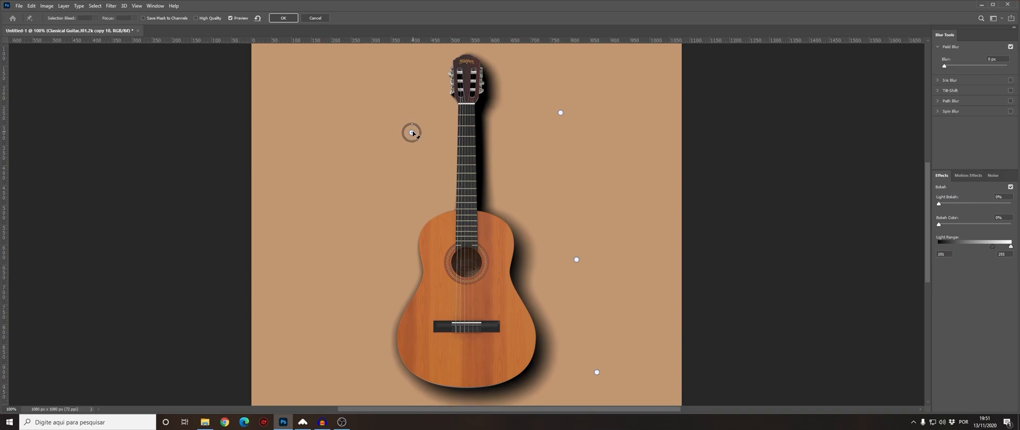
{"action": "left_click_drag", "start_coordinate": [412, 133], "coordinate": [379, 134]}
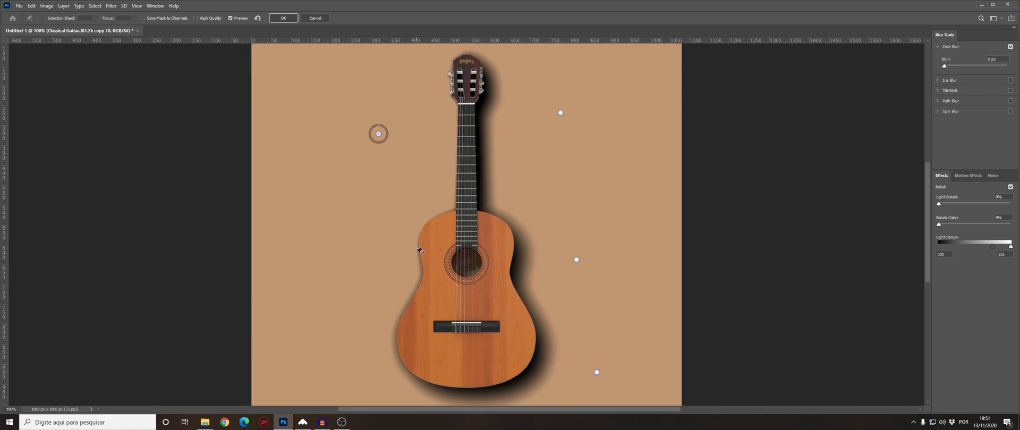
{"action": "left_click", "coordinate": [355, 326]}
{"action": "left_click_drag", "start_coordinate": [362, 330], "coordinate": [363, 335]}
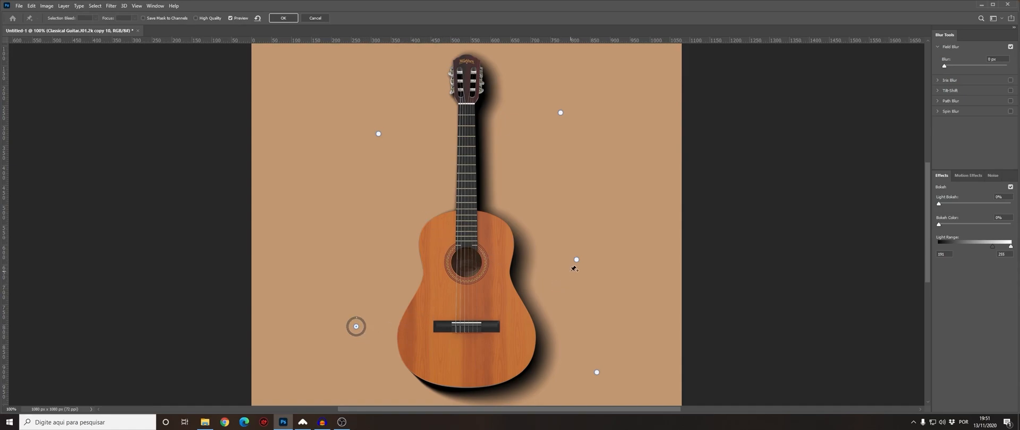
Step: Move the blur pin right of the guitar's waist slightly outward and apply the Field Blur
{"action": "left_click_drag", "start_coordinate": [577, 261], "coordinate": [591, 258]}
{"action": "left_click", "coordinate": [560, 113]}
{"action": "left_click", "coordinate": [282, 18]}
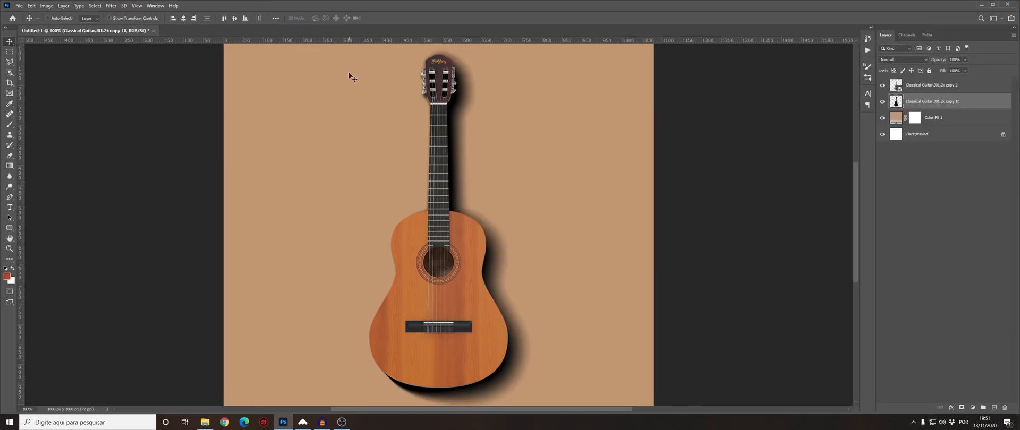
Step: Start a Gaussian Blur on the shadow layer and try a radius of 7 pixels
{"action": "scroll", "coordinate": [515, 175], "scroll_direction": "down", "scroll_amount": 1}
{"action": "scroll", "coordinate": [516, 176], "scroll_direction": "up", "scroll_amount": 1}
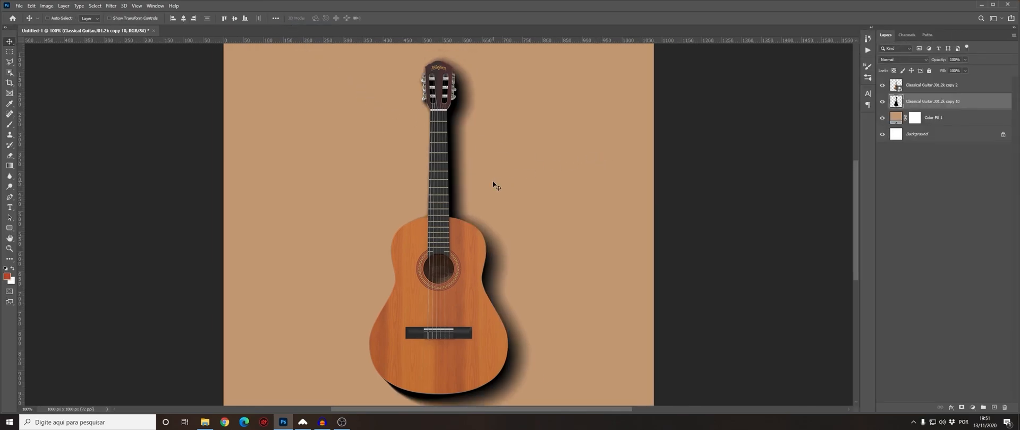
{"action": "left_click", "coordinate": [113, 8]}
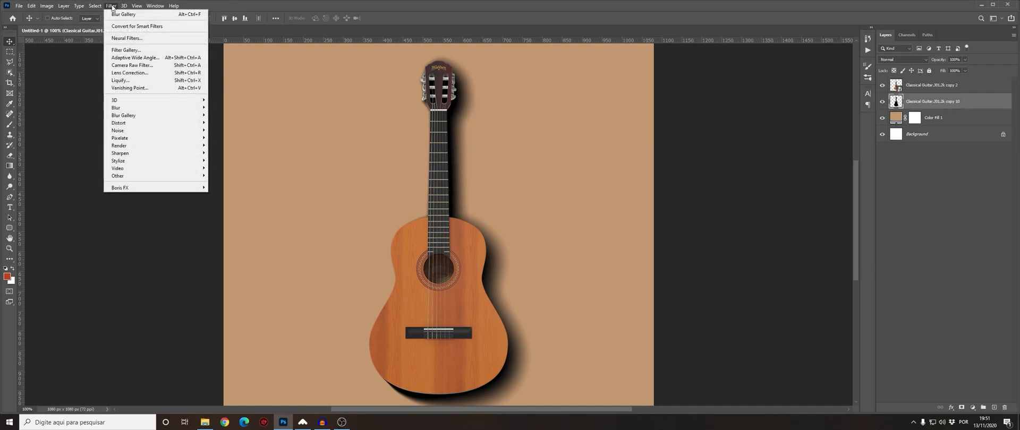
{"action": "mouse_move", "coordinate": [198, 110]}
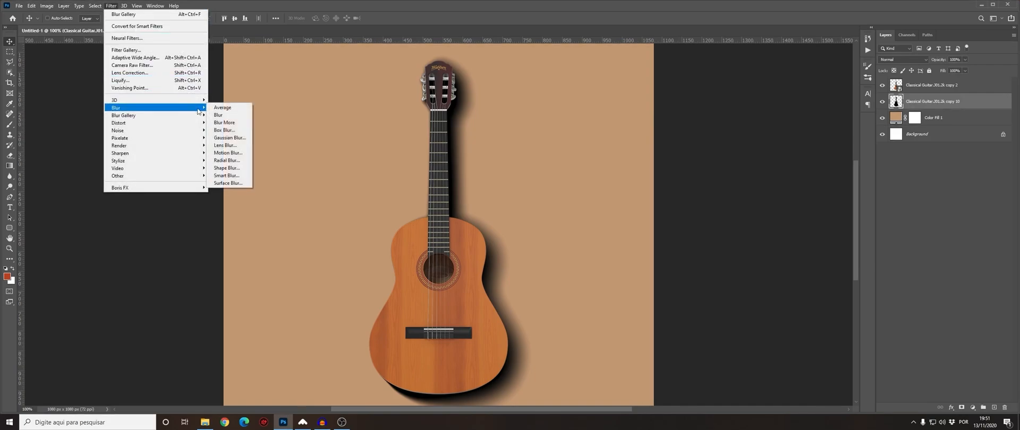
{"action": "left_click", "coordinate": [230, 138]}
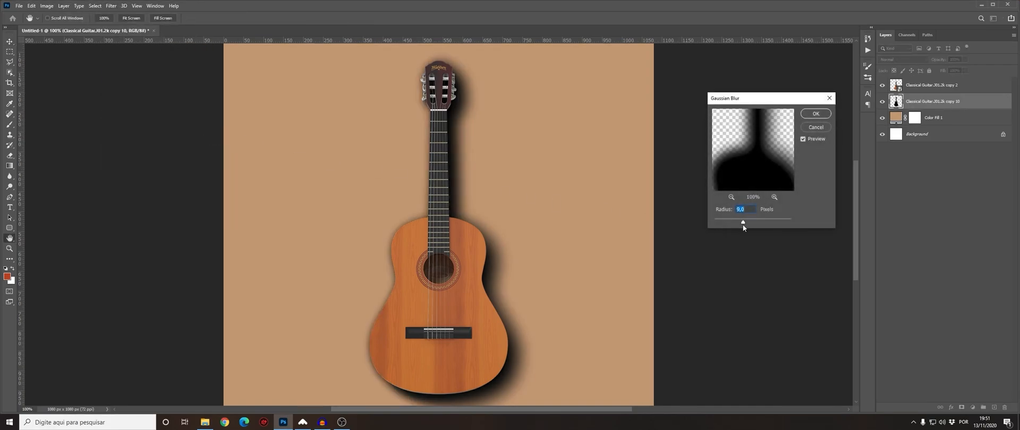
{"action": "type", "text": "7"}
Step: Compare the shadow with and without the Gaussian Blur using the preview
{"action": "left_click", "coordinate": [802, 139]}
{"action": "left_click", "coordinate": [803, 139]}
{"action": "left_click", "coordinate": [802, 139]}
{"action": "left_click", "coordinate": [803, 139]}
{"action": "left_click", "coordinate": [802, 139]}
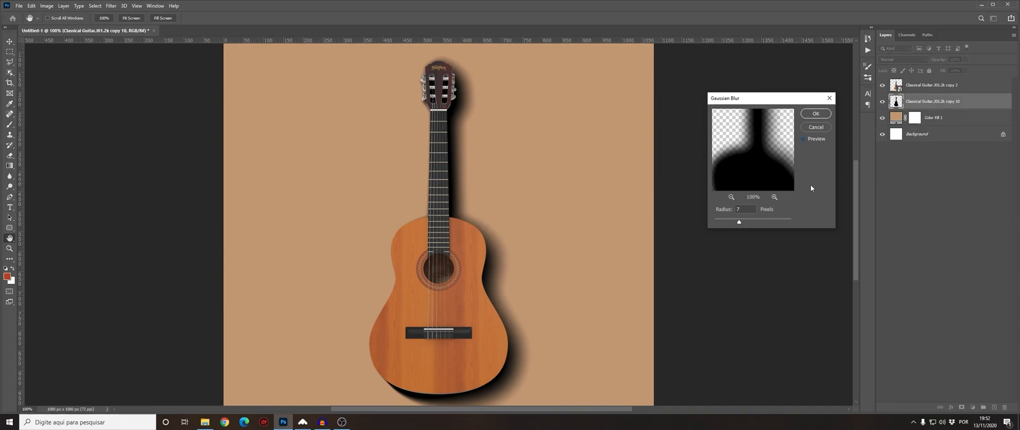
{"action": "left_click", "coordinate": [803, 139]}
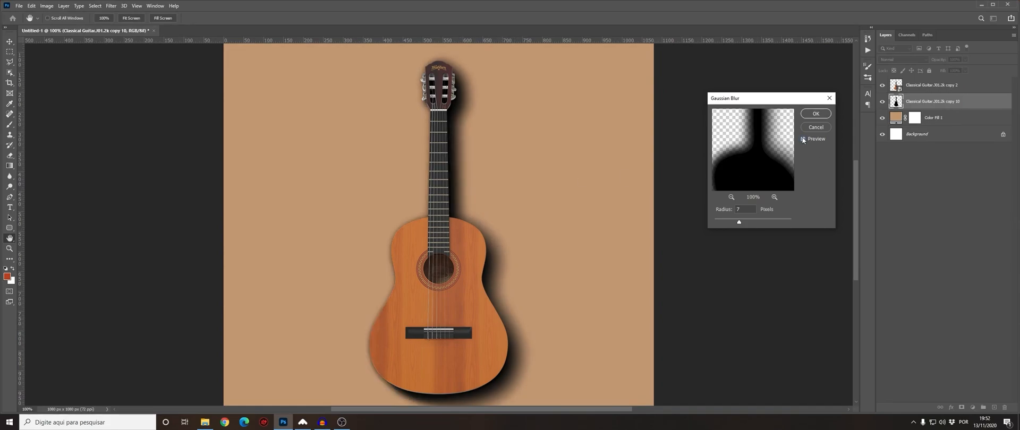
Step: Set the Gaussian Blur radius to 9 pixels and apply it to the shadow layer
{"action": "double_click", "coordinate": [743, 211]}
{"action": "type", "text": "9"}
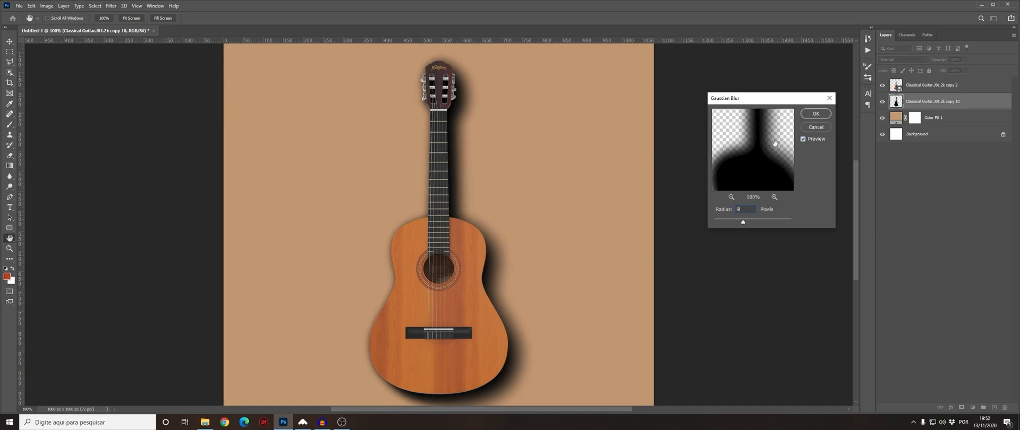
{"action": "left_click", "coordinate": [815, 114]}
Step: Add a layer mask to the shadow layer and load the top guitar layer's outline as a selection
{"action": "scroll", "coordinate": [398, 207], "scroll_direction": "up", "scroll_amount": 1}
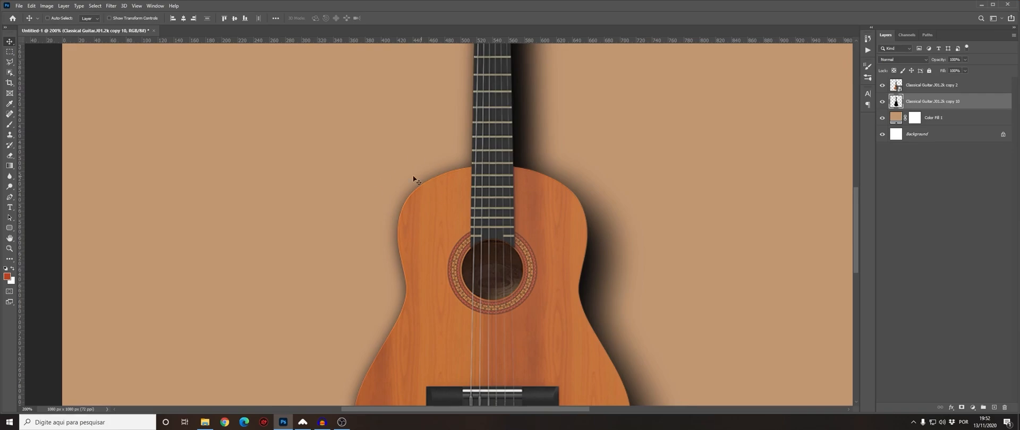
{"action": "scroll", "coordinate": [393, 212], "scroll_direction": "down", "scroll_amount": 2}
{"action": "scroll", "coordinate": [388, 249], "scroll_direction": "down", "scroll_amount": 1}
{"action": "key", "text": "ctrl+minus"}
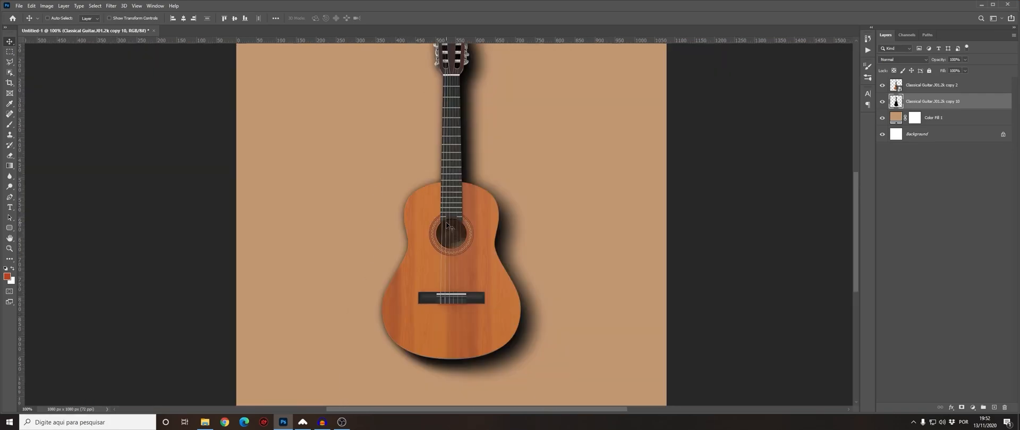
{"action": "left_click", "coordinate": [960, 407]}
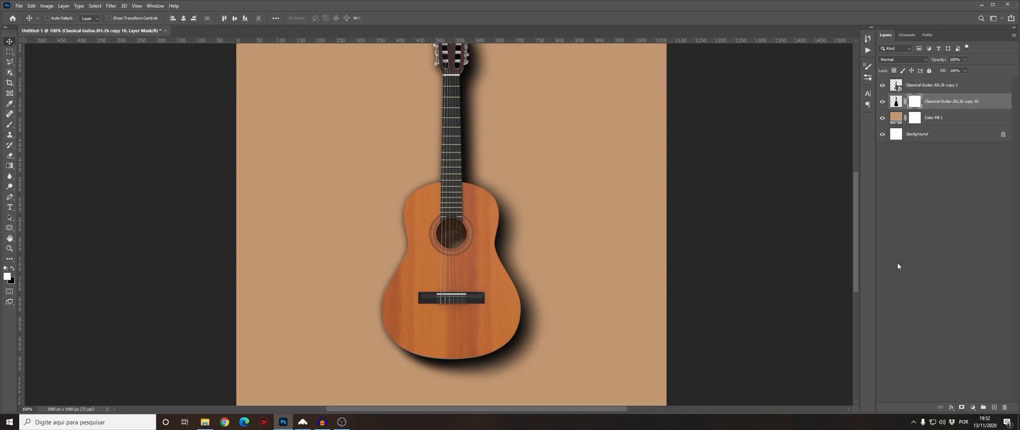
{"action": "left_click", "coordinate": [895, 88], "text": "ctrl"}
{"action": "left_click_drag", "start_coordinate": [494, 136], "coordinate": [494, 162]}
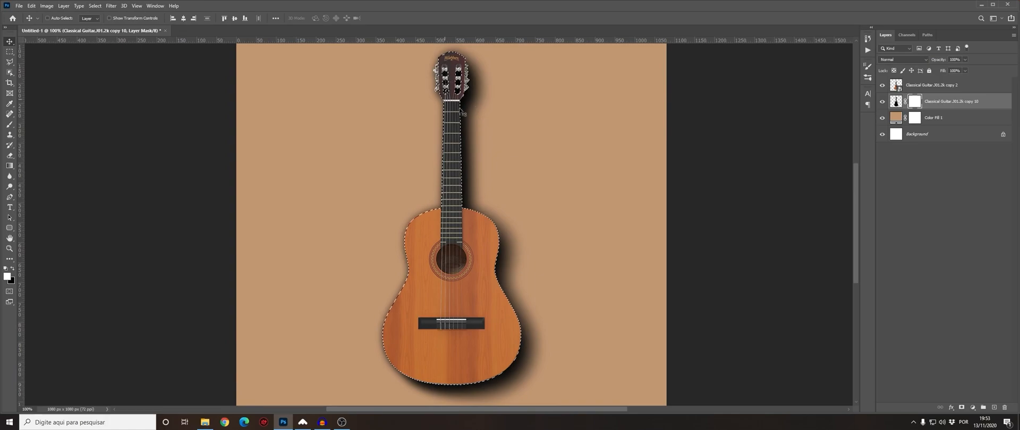
Step: Invert the selection and paint black with the Brush on the shadow layer's mask to hide the shadow left of the guitar
{"action": "left_click_drag", "start_coordinate": [478, 281], "coordinate": [479, 275]}
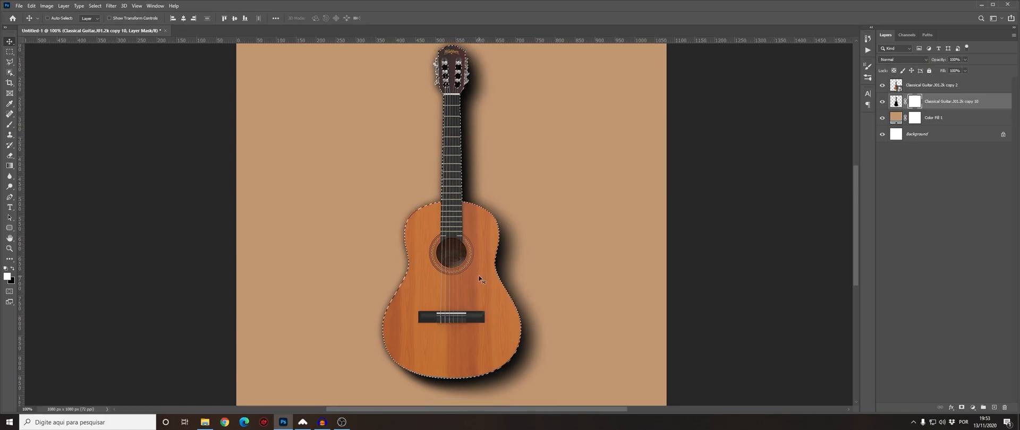
{"action": "key", "text": "ctrl+shift+i"}
{"action": "scroll", "coordinate": [433, 234], "scroll_direction": "up", "scroll_amount": 4}
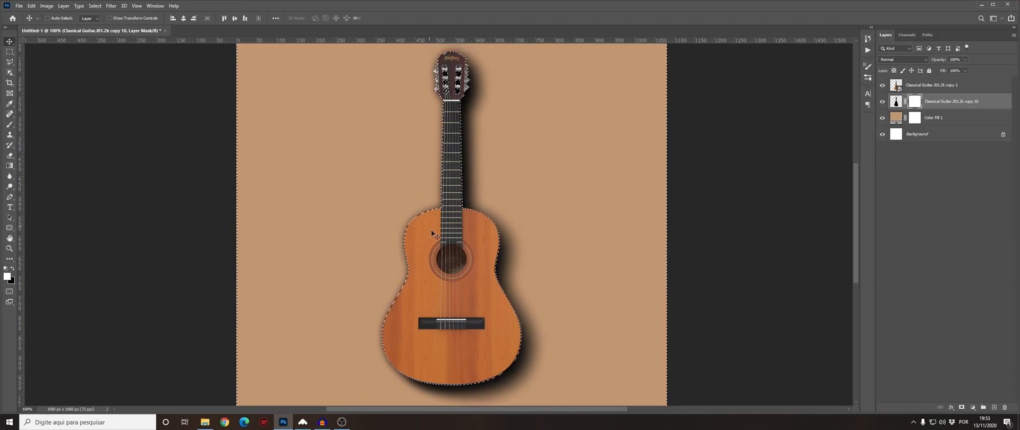
{"action": "scroll", "coordinate": [478, 200], "scroll_direction": "down", "scroll_amount": 3}
{"action": "left_click", "coordinate": [9, 125]}
{"action": "key", "text": "x"}
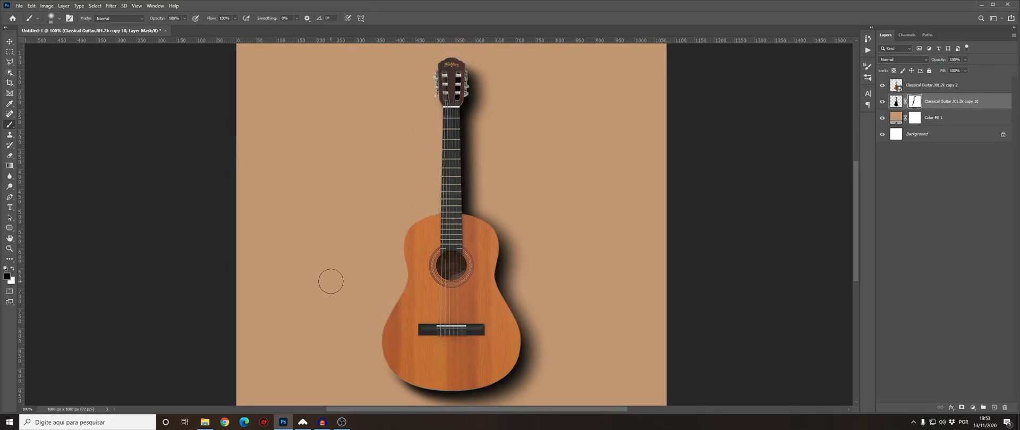
Step: Examine the masked shadow along the guitar's lower body, neck and headstock
{"action": "scroll", "coordinate": [418, 394], "scroll_direction": "up", "scroll_amount": 1}
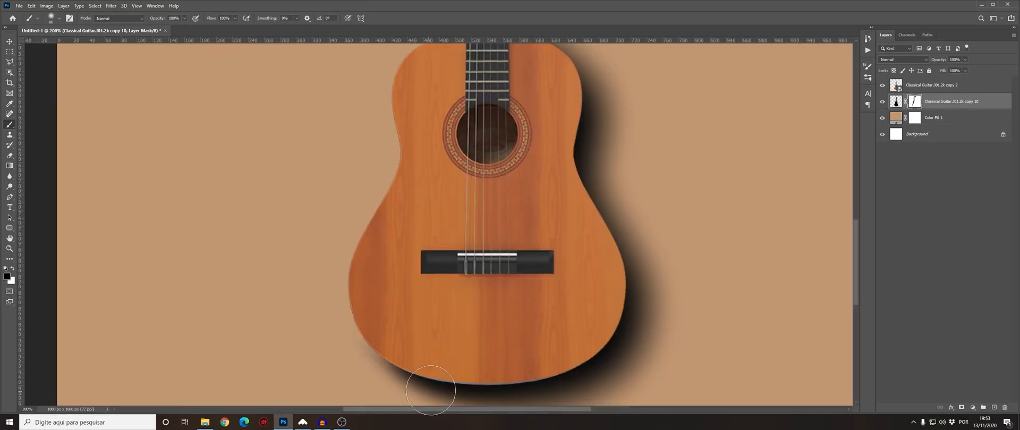
{"action": "scroll", "coordinate": [422, 395], "scroll_direction": "down", "scroll_amount": 1}
{"action": "scroll", "coordinate": [611, 346], "scroll_direction": "down", "scroll_amount": 1}
{"action": "scroll", "coordinate": [497, 296], "scroll_direction": "up", "scroll_amount": 1}
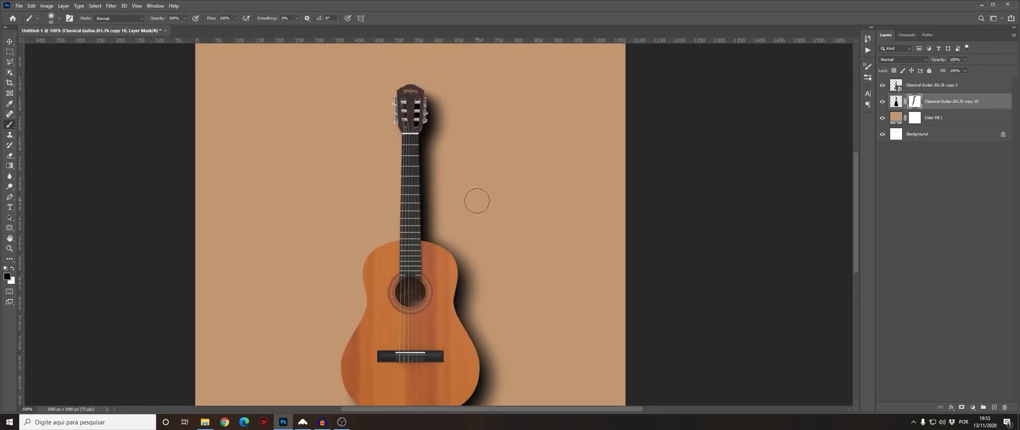
{"action": "scroll", "coordinate": [488, 196], "scroll_direction": "down", "scroll_amount": 1}
{"action": "scroll", "coordinate": [487, 242], "scroll_direction": "up", "scroll_amount": 1}
{"action": "key", "text": "v"}
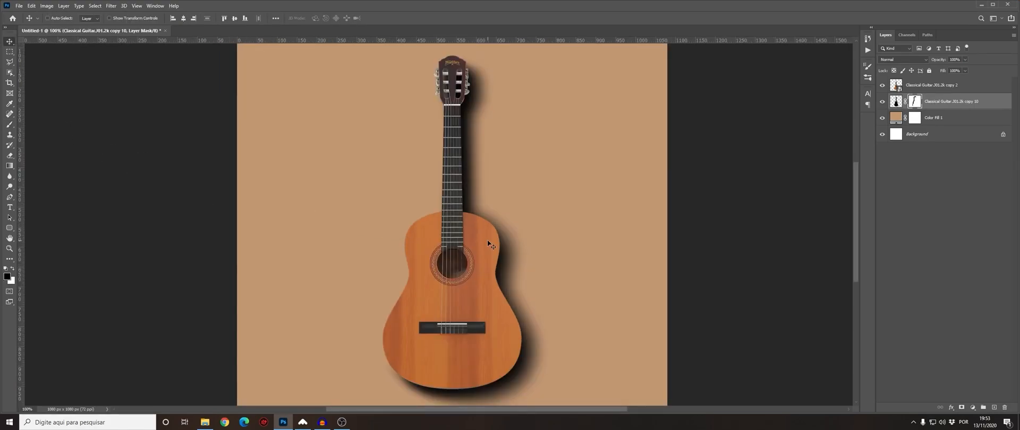
Step: Add a red #b83d0e solid color fill above the shadow layer and clip it to the shadow
{"action": "left_click", "coordinate": [972, 408]}
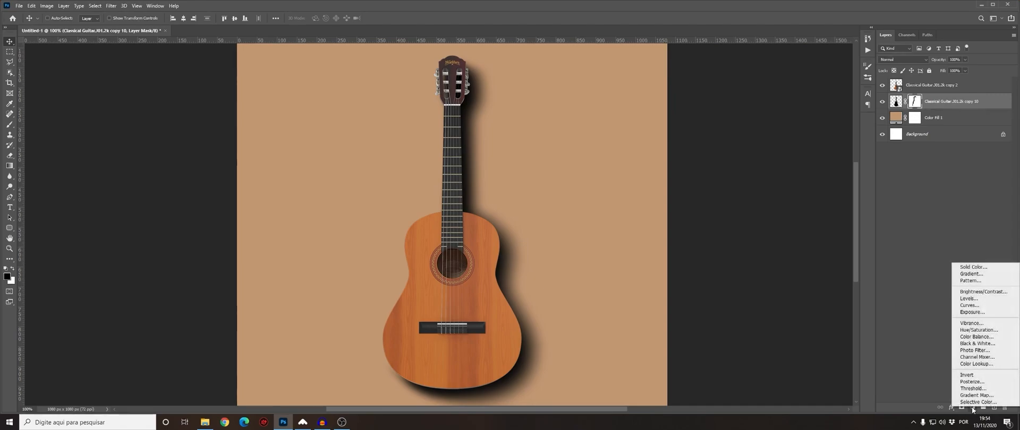
{"action": "left_click", "coordinate": [961, 269]}
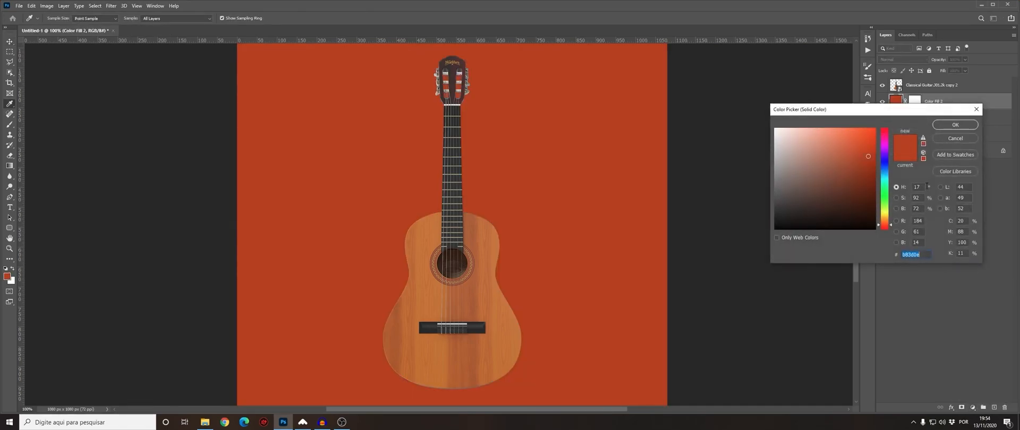
{"action": "left_click", "coordinate": [951, 126]}
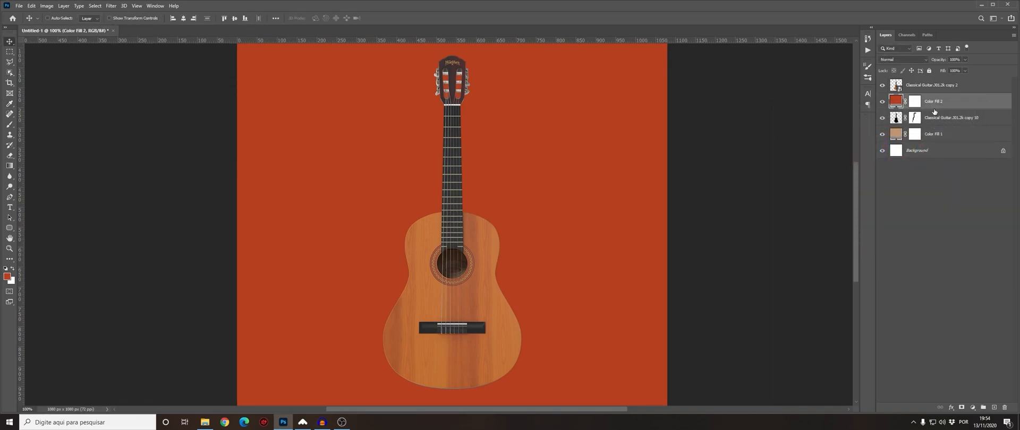
{"action": "left_click", "coordinate": [934, 107], "text": "alt"}
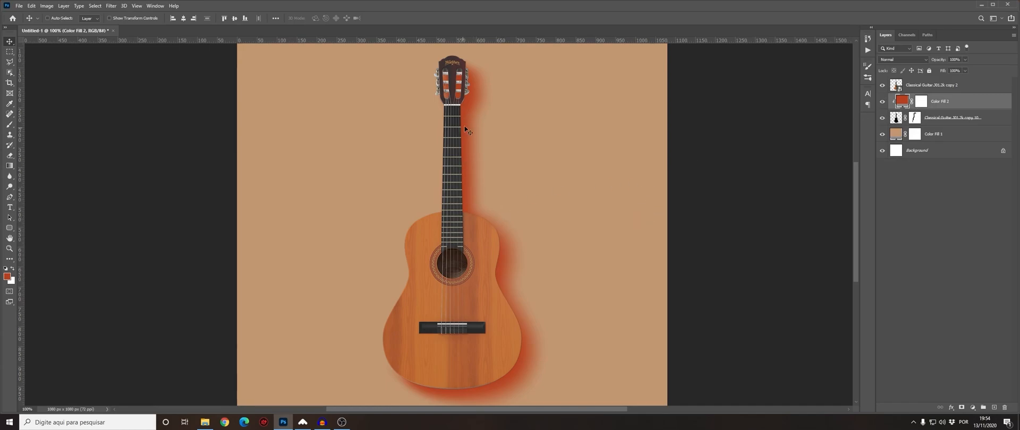
Step: Recolor the clipped fill by sampling the tan background and choosing a darker shade of it, brown #664a31
{"action": "double_click", "coordinate": [903, 101]}
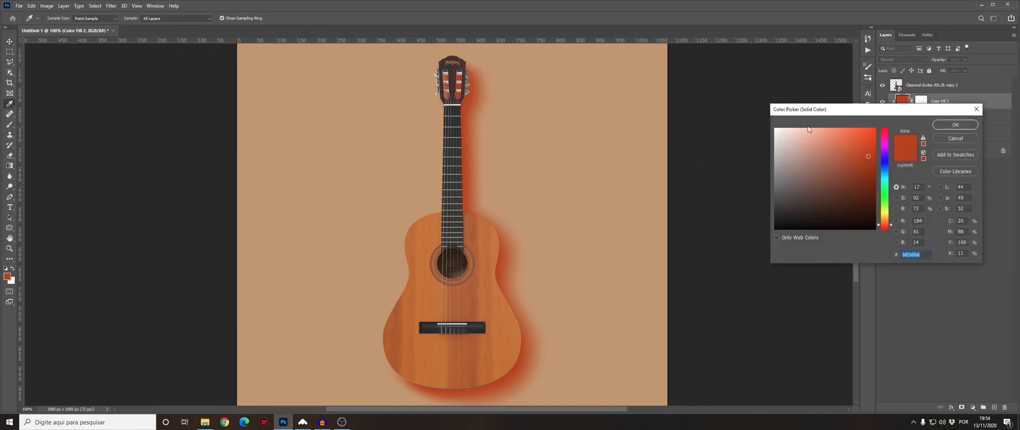
{"action": "left_click", "coordinate": [586, 155]}
{"action": "left_click_drag", "start_coordinate": [819, 161], "coordinate": [824, 194]}
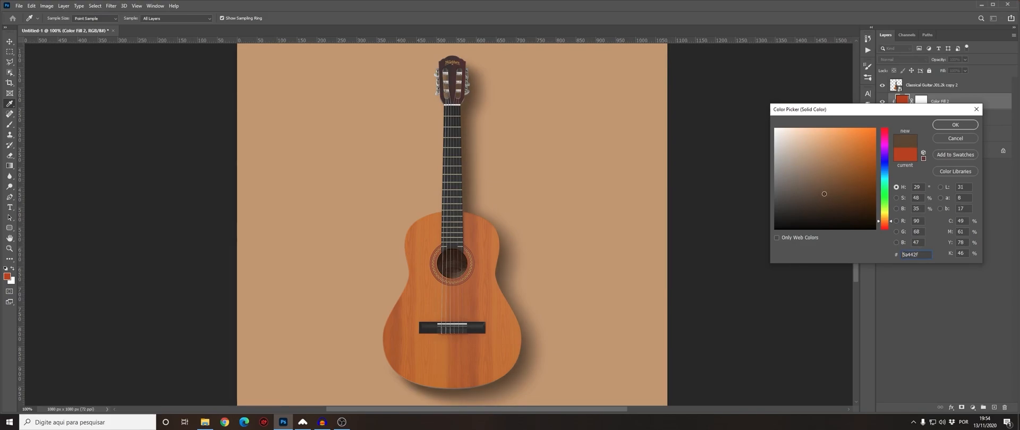
{"action": "left_click_drag", "start_coordinate": [826, 195], "coordinate": [825, 193]}
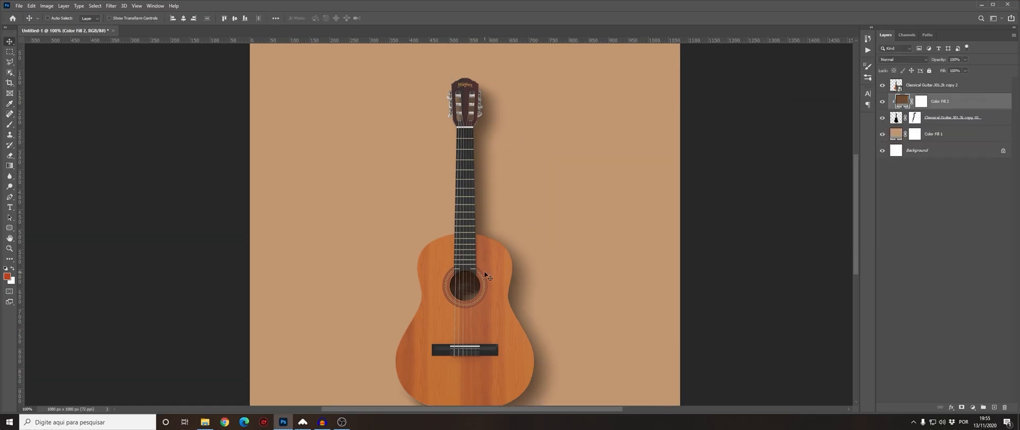
Step: Duplicate the shadow layer with its clipped fill, group the copies and add a layer mask to the group
{"action": "scroll", "coordinate": [484, 274], "scroll_direction": "down", "scroll_amount": 1}
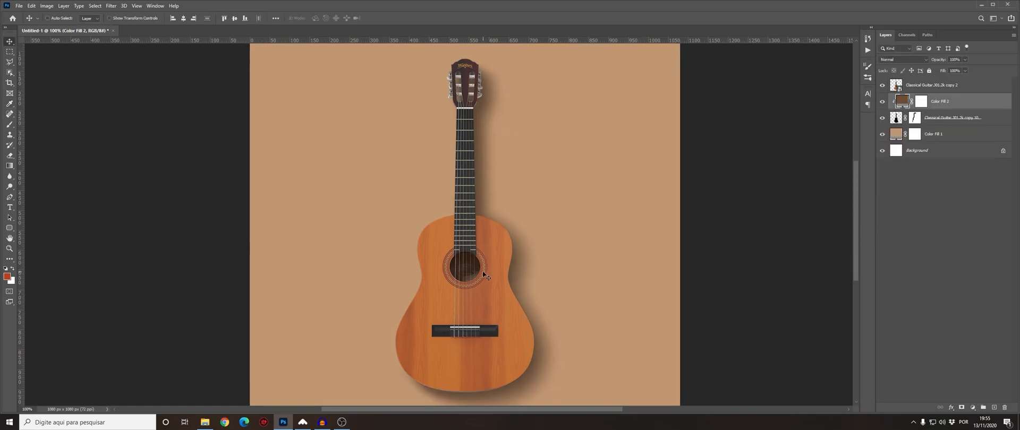
{"action": "scroll", "coordinate": [482, 271], "scroll_direction": "up", "scroll_amount": 2}
{"action": "scroll", "coordinate": [482, 271], "scroll_direction": "down", "scroll_amount": 1}
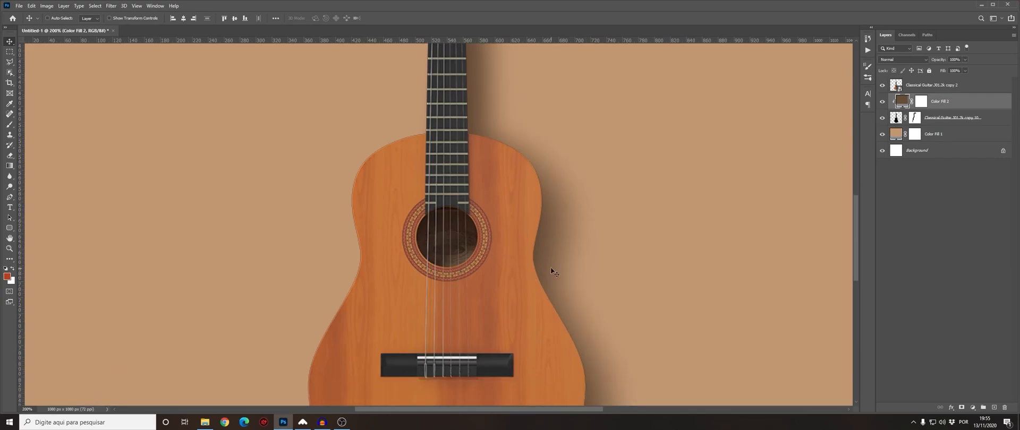
{"action": "left_click", "coordinate": [929, 118], "text": "shift"}
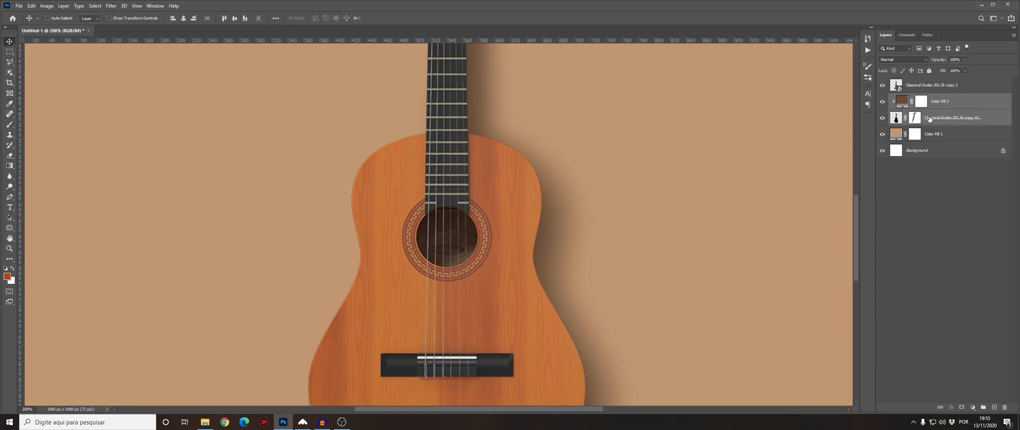
{"action": "key", "text": "ctrl+j"}
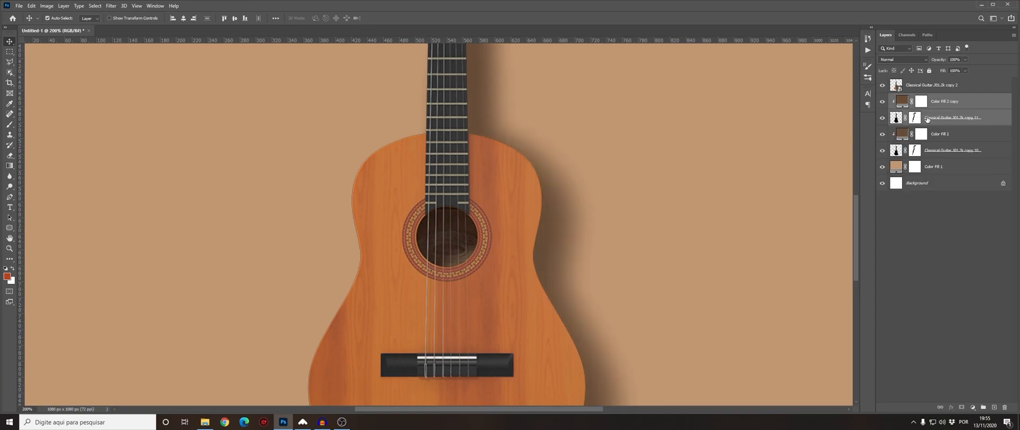
{"action": "key", "text": "ctrl+g"}
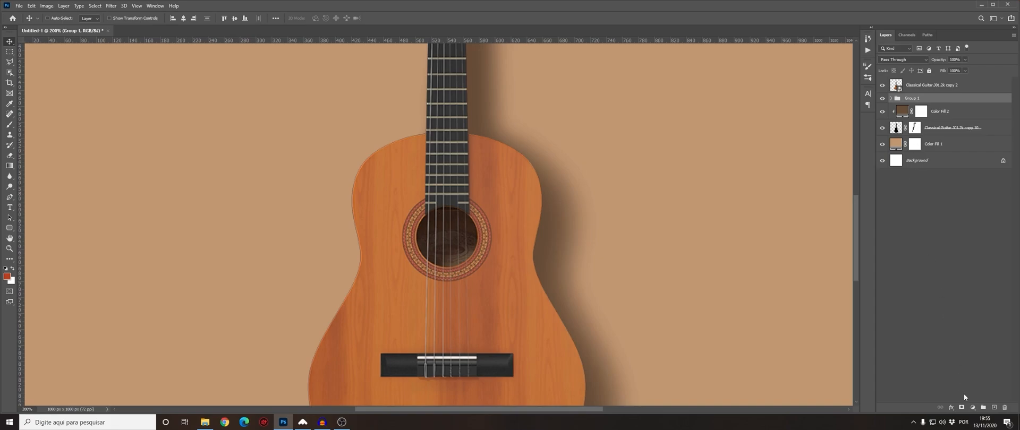
{"action": "left_click", "coordinate": [961, 407]}
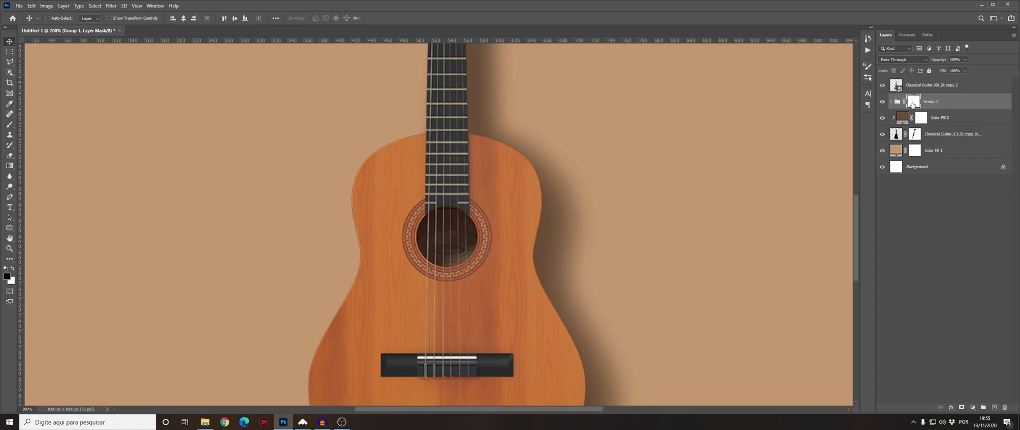
Step: Invert the group's mask to black and paint white along the guitar's right edge and neck, using a smaller brush near the headstock
{"action": "left_click", "coordinate": [891, 101]}
{"action": "key", "text": "b"}
{"action": "key", "text": "x"}
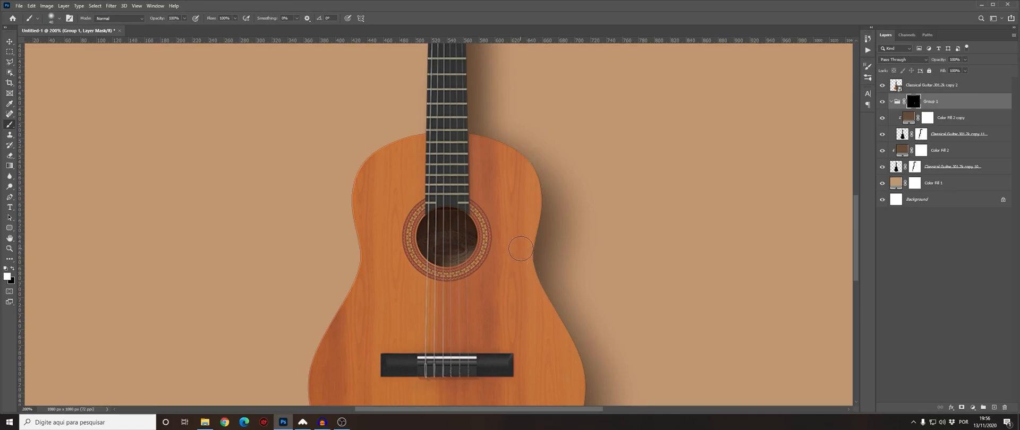
{"action": "scroll", "coordinate": [532, 309], "scroll_direction": "up", "scroll_amount": 3}
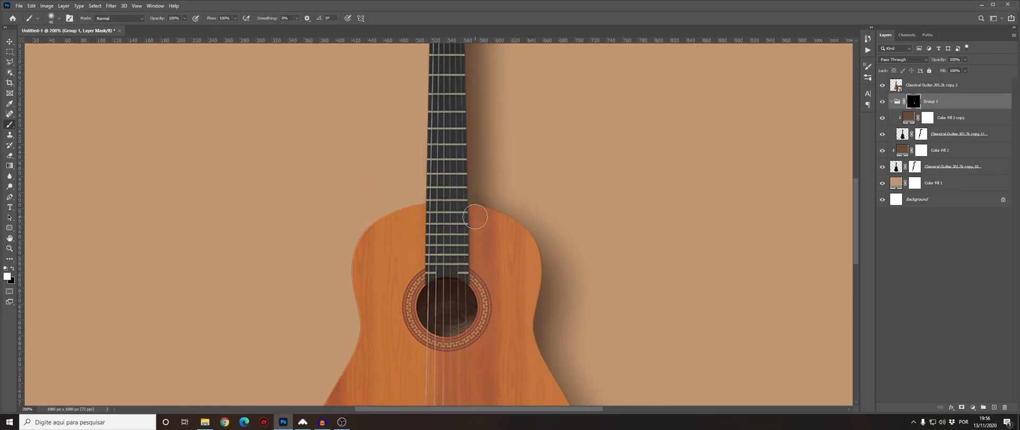
{"action": "scroll", "coordinate": [467, 207], "scroll_direction": "up", "scroll_amount": 7}
{"action": "scroll", "coordinate": [464, 192], "scroll_direction": "up", "scroll_amount": 2}
{"action": "key", "text": "bracketleft"}
{"action": "key", "text": "bracketleft"}
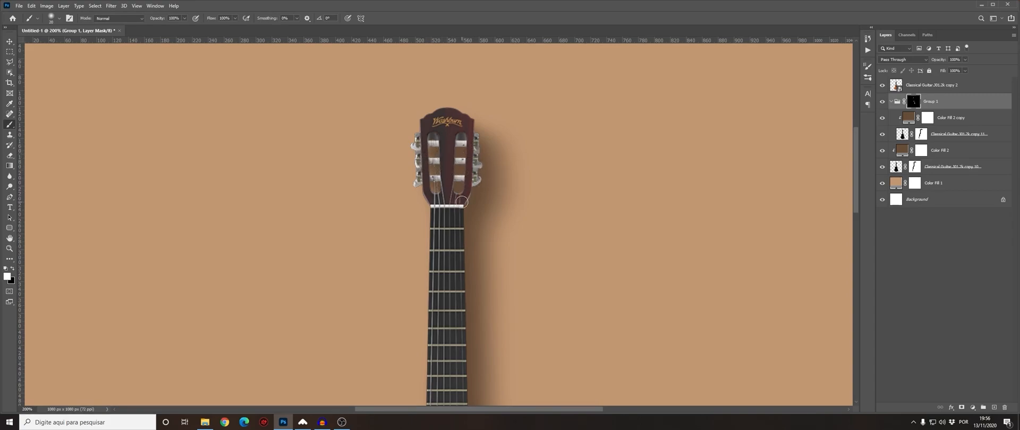
Step: Darken the duplicated fill inside the group to brown #5f462f
{"action": "double_click", "coordinate": [908, 117]}
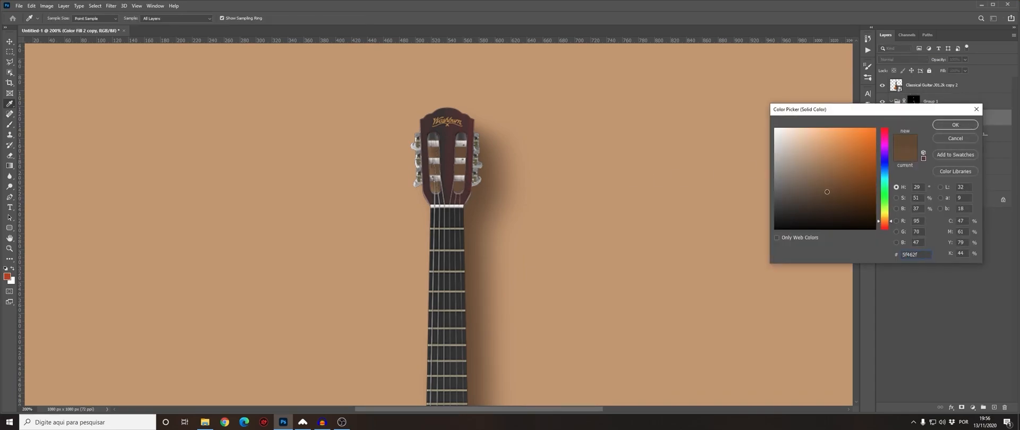
{"action": "left_click", "coordinate": [955, 124]}
{"action": "scroll", "coordinate": [524, 258], "scroll_direction": "down", "scroll_amount": 5}
{"action": "scroll", "coordinate": [552, 274], "scroll_direction": "down", "scroll_amount": 5}
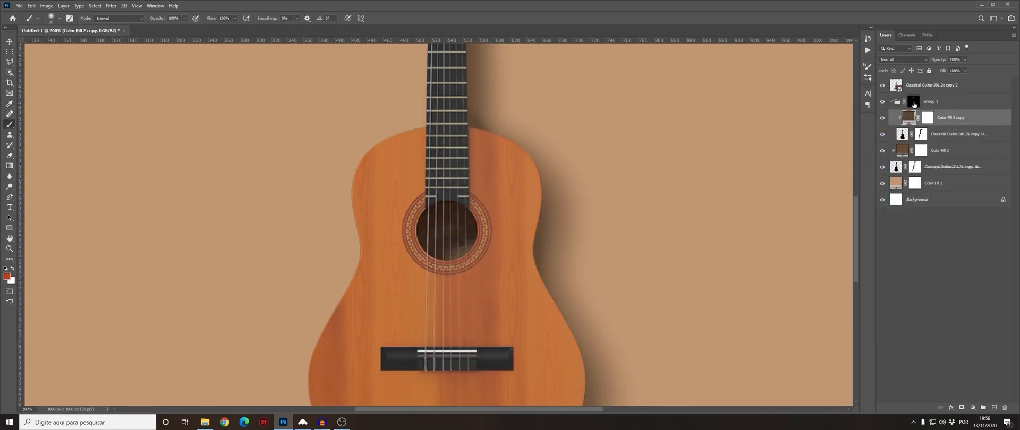
Step: Enlarge the brush and paint white on the group's mask to strengthen the shadow close to the guitar's body
{"action": "left_click", "coordinate": [913, 102]}
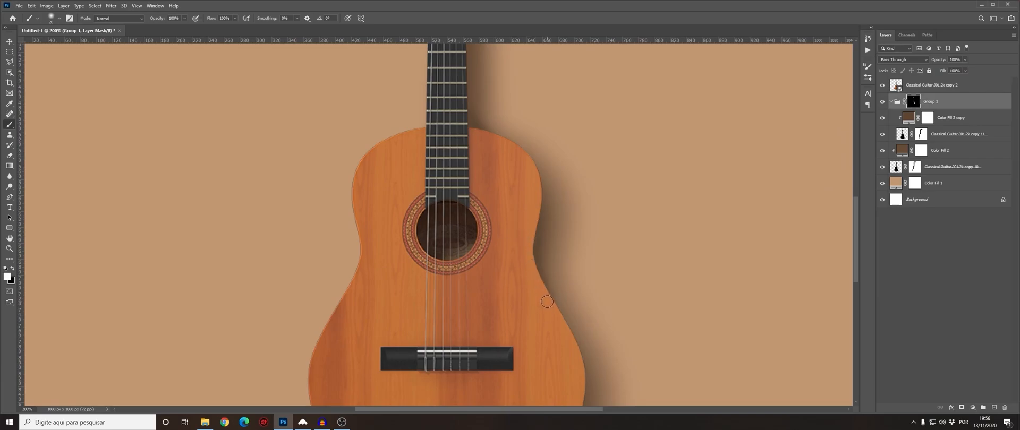
{"action": "key", "text": "bracketright"}
{"action": "key", "text": "bracketright"}
{"action": "key", "text": "bracketright"}
{"action": "key", "text": "bracketright"}
{"action": "key", "text": "bracketright"}
{"action": "key", "text": "bracketright"}
{"action": "key", "text": "bracketright"}
{"action": "key", "text": "bracketright"}
{"action": "key", "text": "bracketright"}
{"action": "key", "text": "bracketright"}
{"action": "mouse_move", "coordinate": [492, 245]}
{"action": "left_mouse_down"}
{"action": "mouse_move", "coordinate": [518, 354]}
{"action": "mouse_move", "coordinate": [497, 234]}
{"action": "left_mouse_up"}
{"action": "key", "text": "ctrl+minus"}
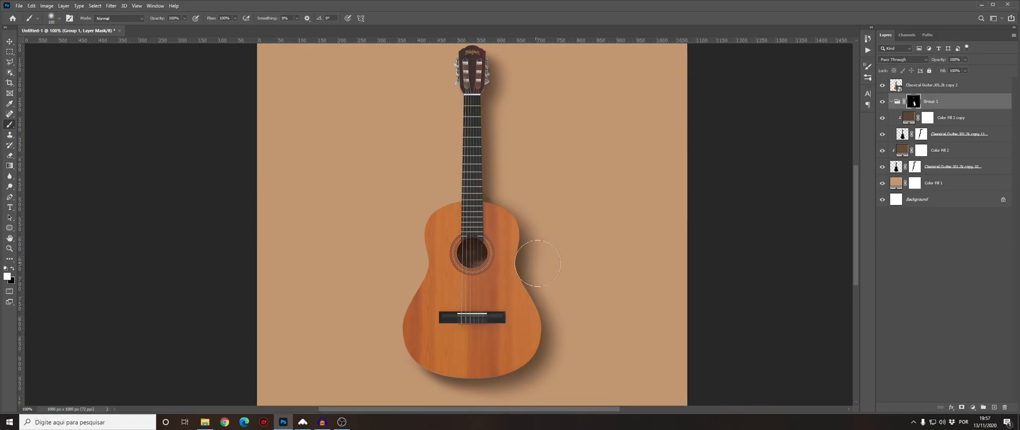
Step: Set the color of the fill inside the group to dark brown #5a442f
{"action": "left_click", "coordinate": [9, 42]}
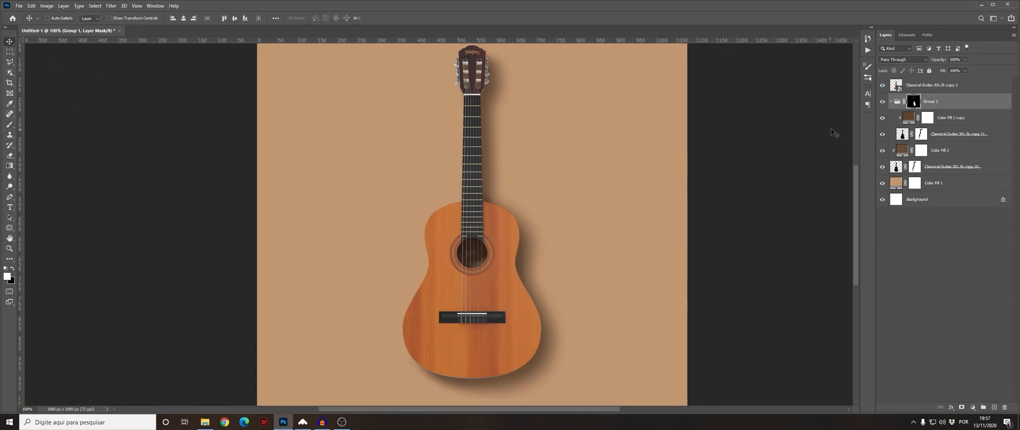
{"action": "double_click", "coordinate": [909, 118]}
{"action": "left_click", "coordinate": [826, 194]}
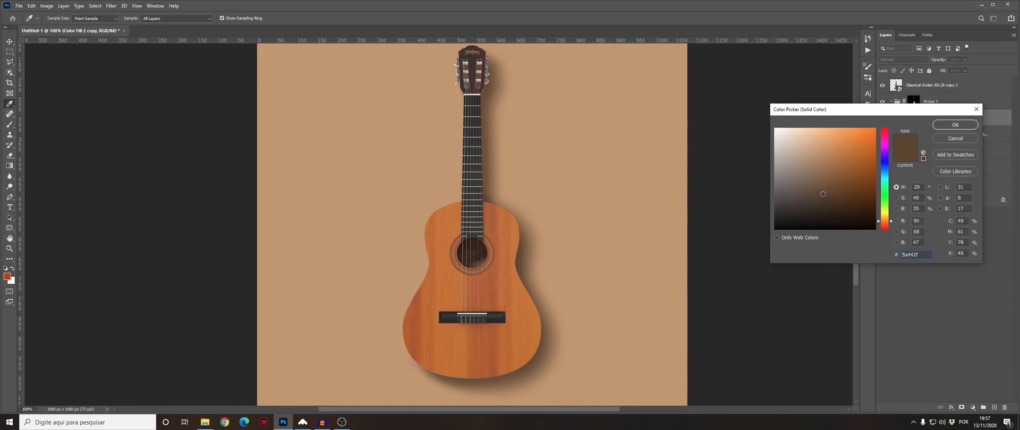
{"action": "left_click", "coordinate": [945, 126]}
Step: Collapse the shadow group and toggle its visibility to compare the shadow with and without it
{"action": "left_click", "coordinate": [889, 102]}
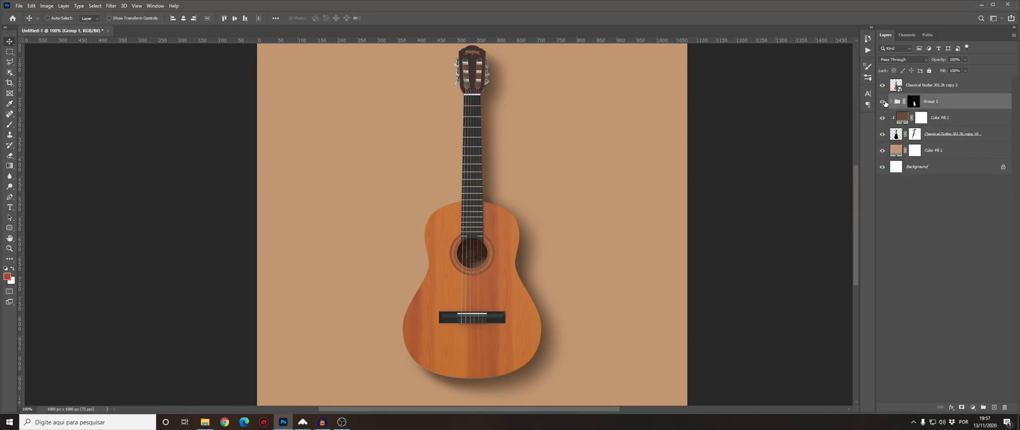
{"action": "left_click", "coordinate": [883, 103]}
{"action": "left_click", "coordinate": [882, 102]}
{"action": "left_click", "coordinate": [883, 103]}
{"action": "left_click", "coordinate": [883, 102]}
{"action": "left_click", "coordinate": [883, 103]}
{"action": "left_click", "coordinate": [883, 103]}
Step: Adjust the lower shadow's clipped fill to a slightly darker brown
{"action": "left_click", "coordinate": [897, 134]}
{"action": "double_click", "coordinate": [898, 118]}
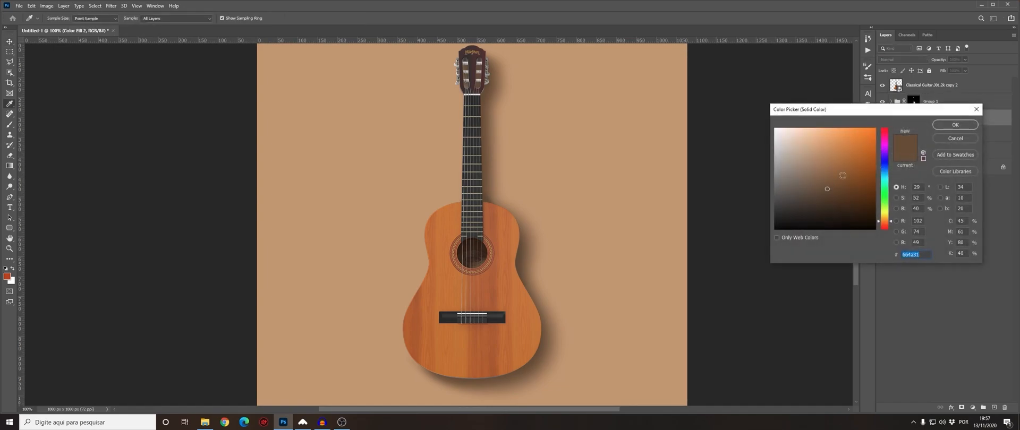
{"action": "left_click", "coordinate": [830, 190]}
{"action": "left_click", "coordinate": [945, 125]}
Step: Add a new empty layer directly above the shadow group and below the guitar layer
{"action": "scroll", "coordinate": [459, 140], "scroll_direction": "up", "scroll_amount": 2}
{"action": "scroll", "coordinate": [460, 139], "scroll_direction": "up", "scroll_amount": 1}
{"action": "scroll", "coordinate": [459, 140], "scroll_direction": "down", "scroll_amount": 1}
{"action": "scroll", "coordinate": [460, 139], "scroll_direction": "up", "scroll_amount": 1}
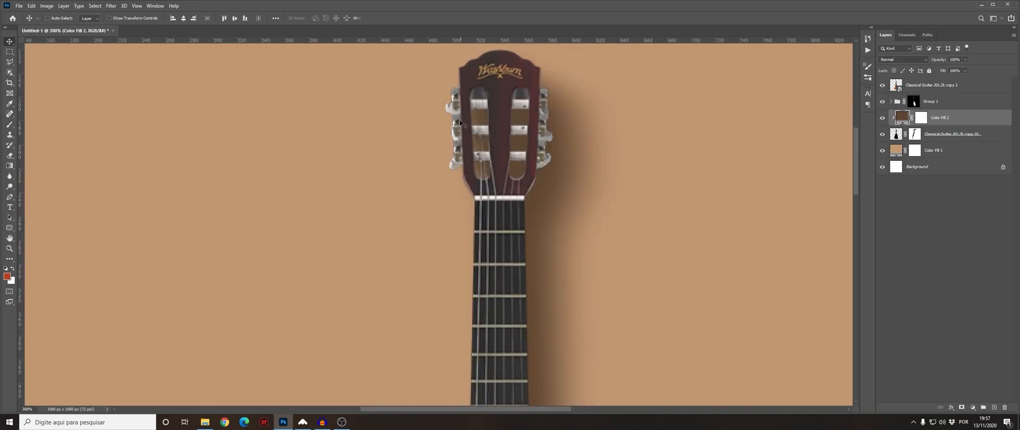
{"action": "left_click", "coordinate": [932, 104]}
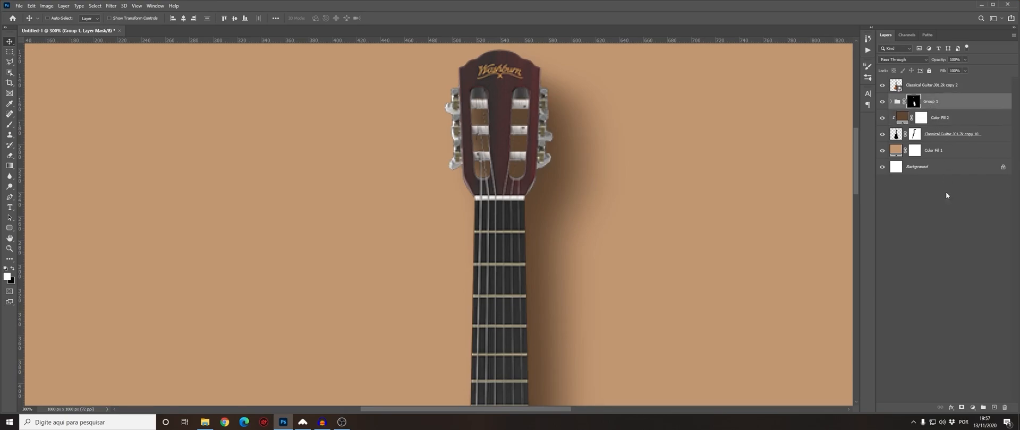
{"action": "left_click", "coordinate": [994, 407]}
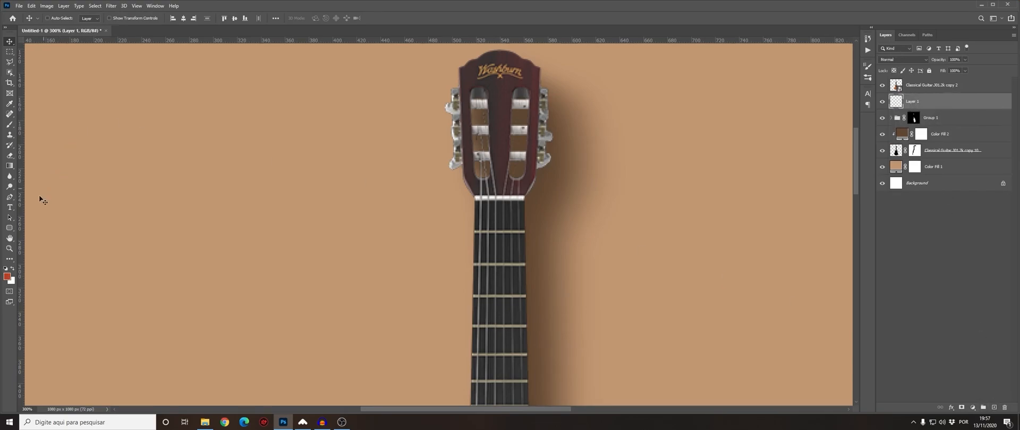
Step: Set the foreground color to a darker shade of the brown sampled from the shadow in the headstock slot
{"action": "left_click", "coordinate": [8, 278]}
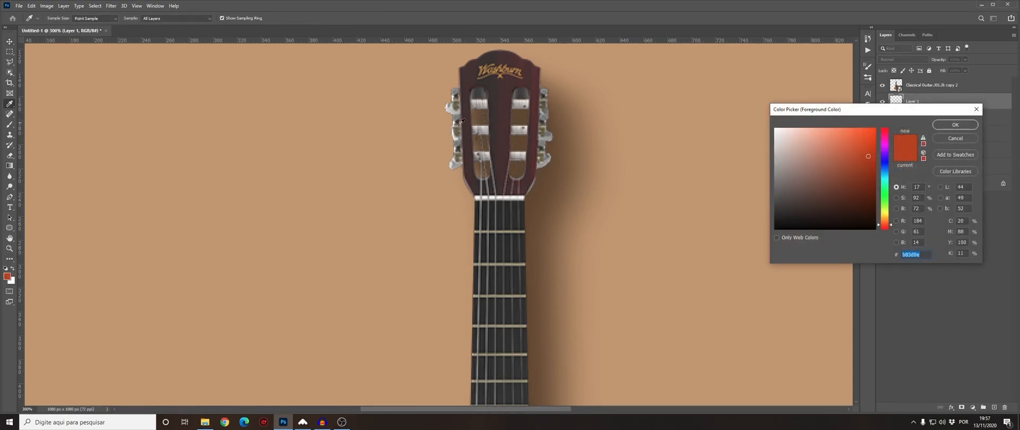
{"action": "left_click", "coordinate": [526, 114]}
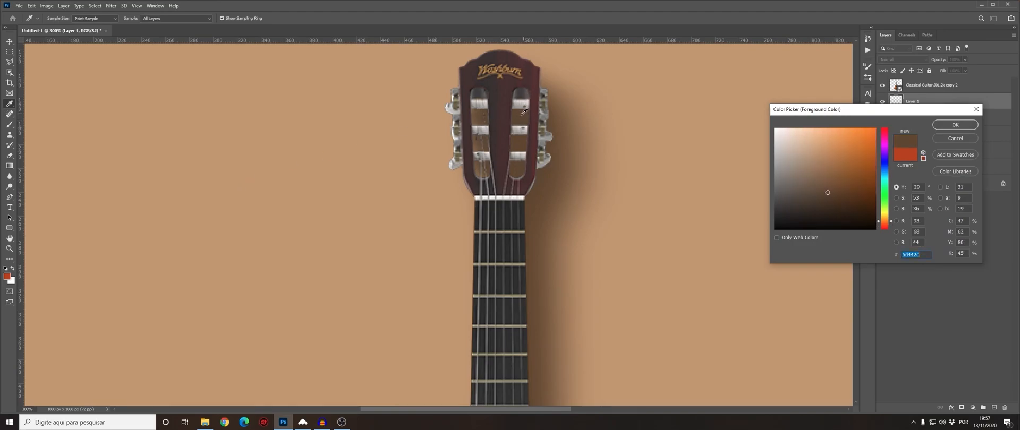
{"action": "left_click", "coordinate": [826, 198]}
{"action": "left_click", "coordinate": [820, 202]}
{"action": "left_click", "coordinate": [954, 124]}
{"action": "key", "text": "v"}
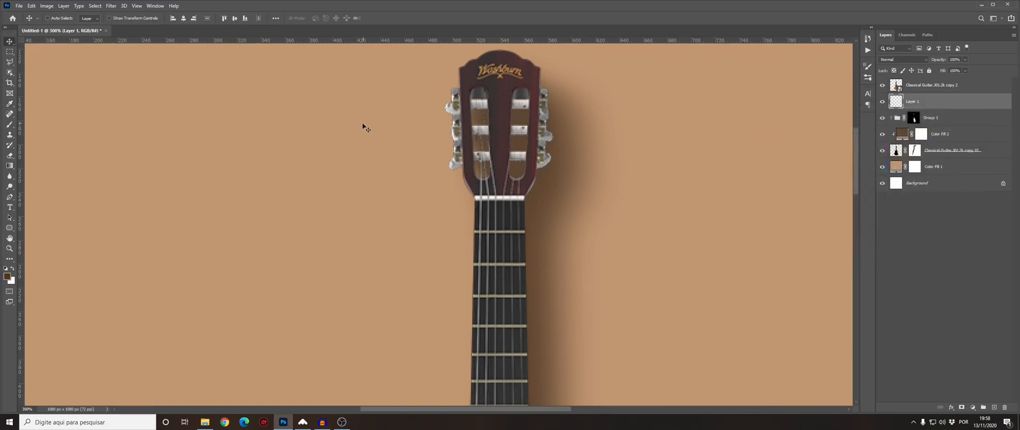
Step: Reduce the Brush tool to a very small tip for detailing contact shadows around the headstock's tuning pegs
{"action": "key", "text": "b"}
{"action": "key", "text": "bracketleft"}
{"action": "key", "text": "bracketleft"}
{"action": "key", "text": "bracketleft"}
{"action": "key", "text": "bracketleft"}
{"action": "key", "text": "bracketleft"}
{"action": "key", "text": "bracketleft"}
{"action": "key", "text": "bracketleft"}
{"action": "key", "text": "bracketleft"}
{"action": "key", "text": "bracketleft"}
{"action": "key", "text": "bracketleft"}
{"action": "key", "text": "bracketleft"}
{"action": "key", "text": "bracketleft"}
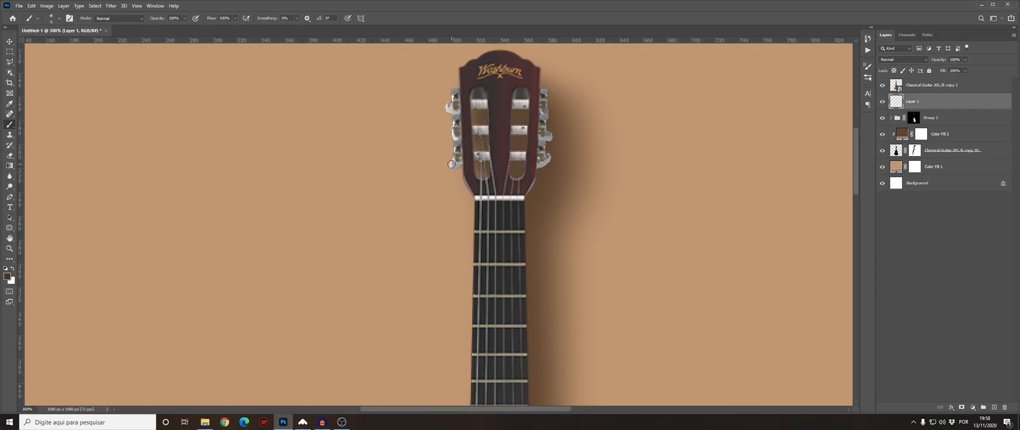
{"action": "scroll", "coordinate": [451, 164], "scroll_direction": "up", "scroll_amount": 1}
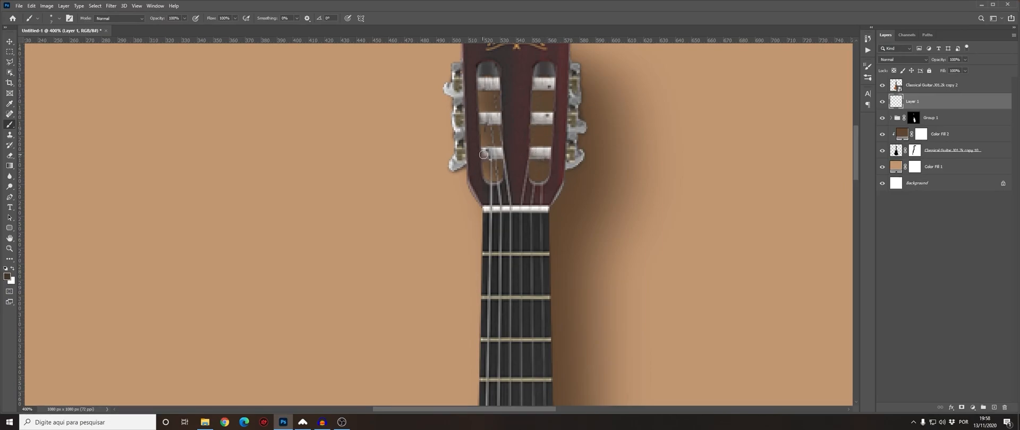
Step: Examine the headstock details and the cast shadow along the whole guitar
{"action": "scroll", "coordinate": [536, 133], "scroll_direction": "down", "scroll_amount": 4}
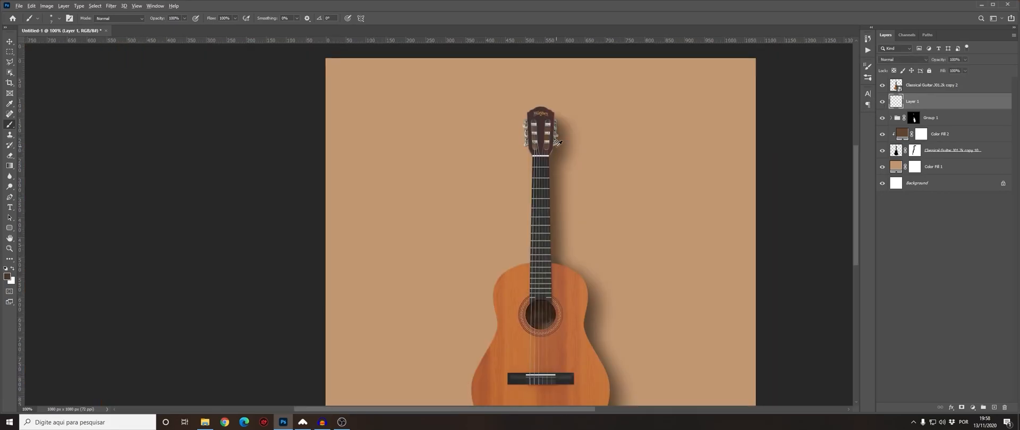
{"action": "scroll", "coordinate": [558, 142], "scroll_direction": "up", "scroll_amount": 1}
{"action": "scroll", "coordinate": [547, 151], "scroll_direction": "down", "scroll_amount": 1}
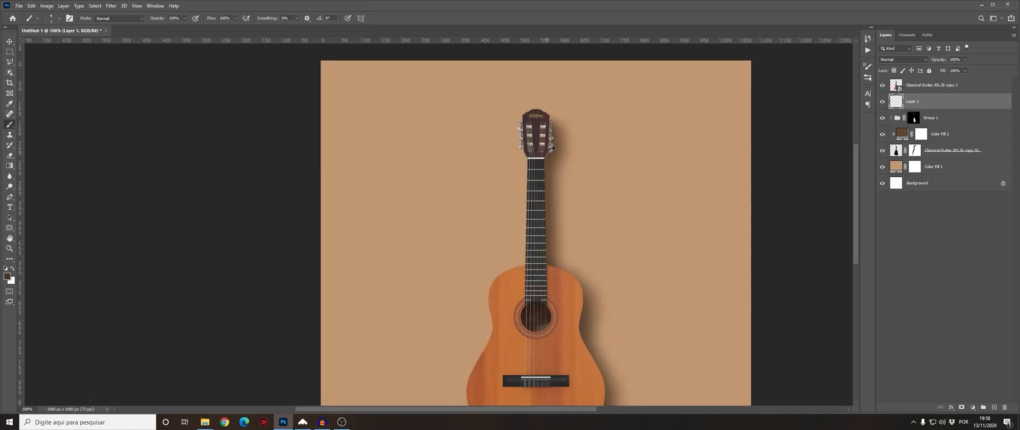
{"action": "scroll", "coordinate": [581, 165], "scroll_direction": "down", "scroll_amount": 2}
{"action": "scroll", "coordinate": [580, 166], "scroll_direction": "right", "scroll_amount": 2}
{"action": "scroll", "coordinate": [581, 165], "scroll_direction": "down", "scroll_amount": 1}
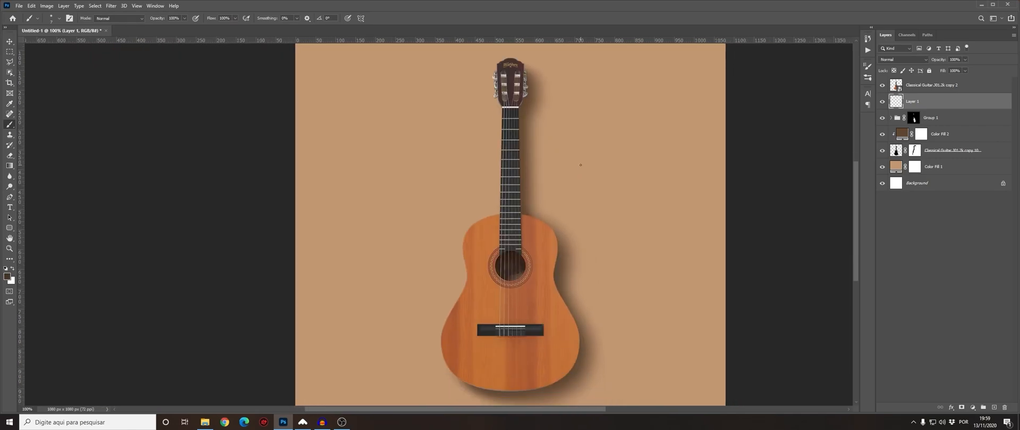
{"action": "scroll", "coordinate": [580, 165], "scroll_direction": "right", "scroll_amount": 1}
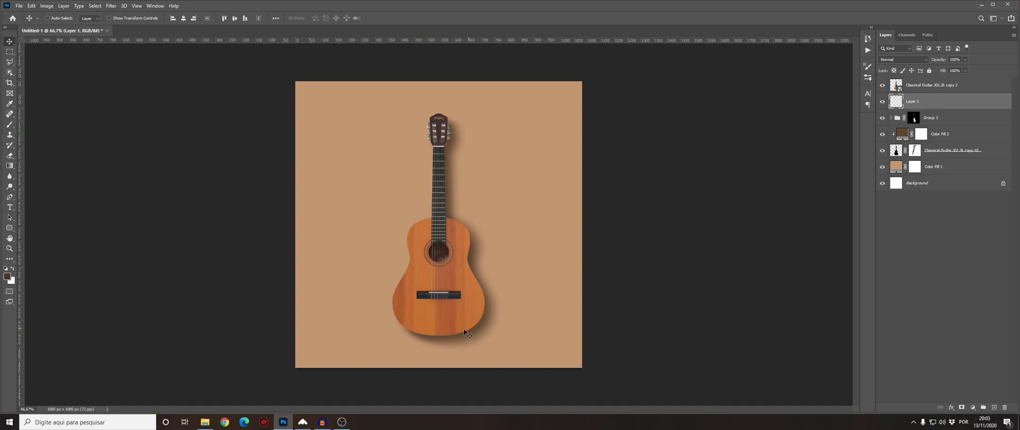
Step: Add a new layer above the guitar and choose the color-to-transparent Basics preset for the Gradient tool, selecting its starting color stop
{"action": "left_click", "coordinate": [922, 90]}
{"action": "left_click", "coordinate": [994, 408]}
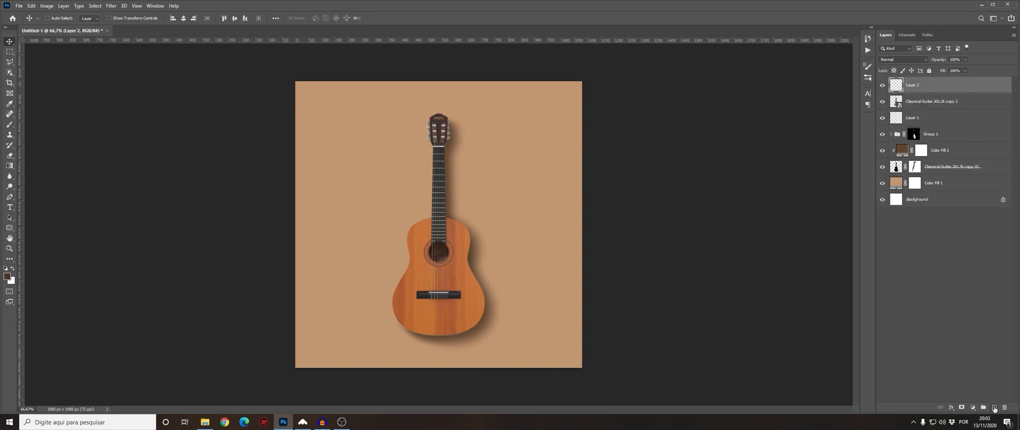
{"action": "left_click", "coordinate": [9, 167]}
{"action": "left_click", "coordinate": [60, 18]}
{"action": "left_click", "coordinate": [651, 110]}
{"action": "left_click", "coordinate": [674, 122]}
{"action": "left_click", "coordinate": [648, 231]}
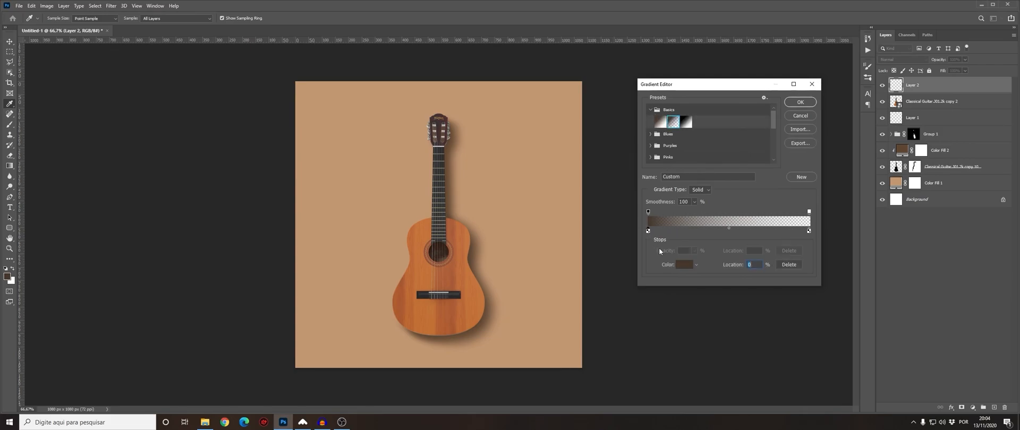
Step: Set both color stops of the gradient to white and switch the Gradient tool to the radial type
{"action": "left_click", "coordinate": [681, 264]}
{"action": "left_click_drag", "start_coordinate": [799, 174], "coordinate": [775, 123]}
{"action": "left_click", "coordinate": [941, 125]}
{"action": "left_click", "coordinate": [809, 231]}
{"action": "left_click", "coordinate": [686, 269]}
{"action": "left_click_drag", "start_coordinate": [795, 158], "coordinate": [764, 120]}
{"action": "left_click", "coordinate": [941, 127]}
{"action": "left_click", "coordinate": [800, 102]}
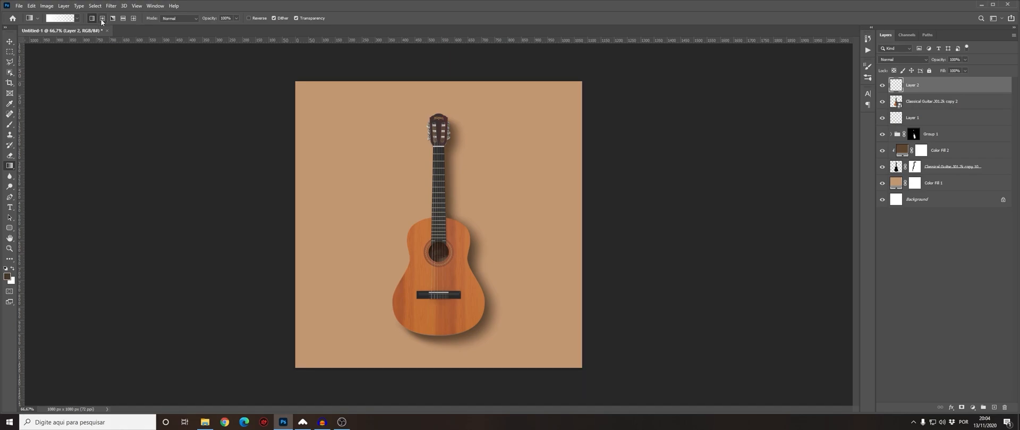
{"action": "left_click", "coordinate": [102, 19]}
{"action": "key", "text": "ctrl+minus"}
{"action": "left_click_drag", "start_coordinate": [441, 214], "coordinate": [441, 214]}
{"action": "key", "text": "ctrl+z"}
{"action": "left_click_drag", "start_coordinate": [294, 81], "coordinate": [445, 218]}
{"action": "key", "text": "ctrl+z"}
Step: Draw a white-to-transparent radial glow from outside the canvas's upper-left corner toward the guitar's neck
{"action": "left_click_drag", "start_coordinate": [284, 81], "coordinate": [421, 204]}
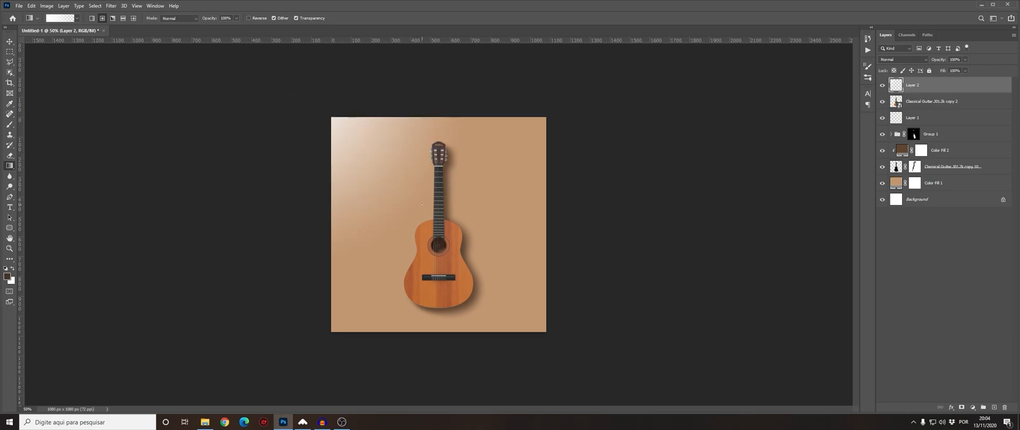
{"action": "key", "text": "ctrl+plus"}
{"action": "left_click", "coordinate": [9, 42]}
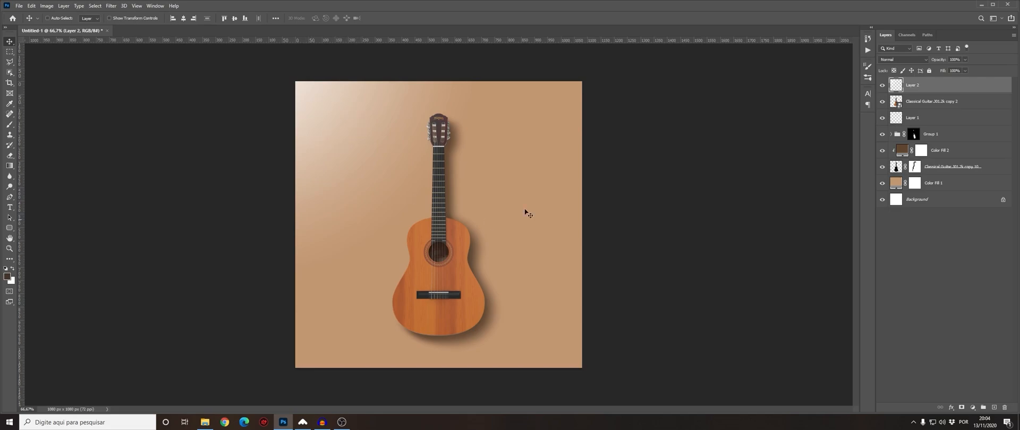
Step: Set the glow layer to Overlay at about 80% opacity and toggle its visibility to compare
{"action": "left_click", "coordinate": [903, 59]}
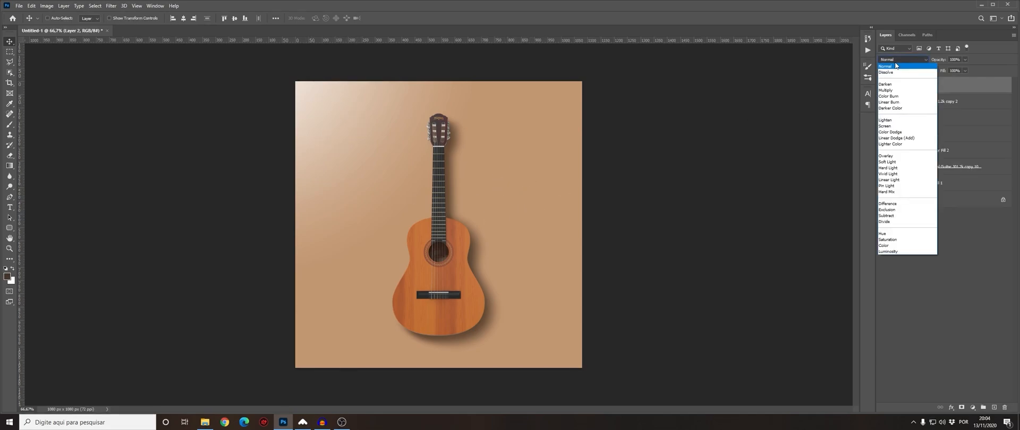
{"action": "left_click", "coordinate": [888, 158]}
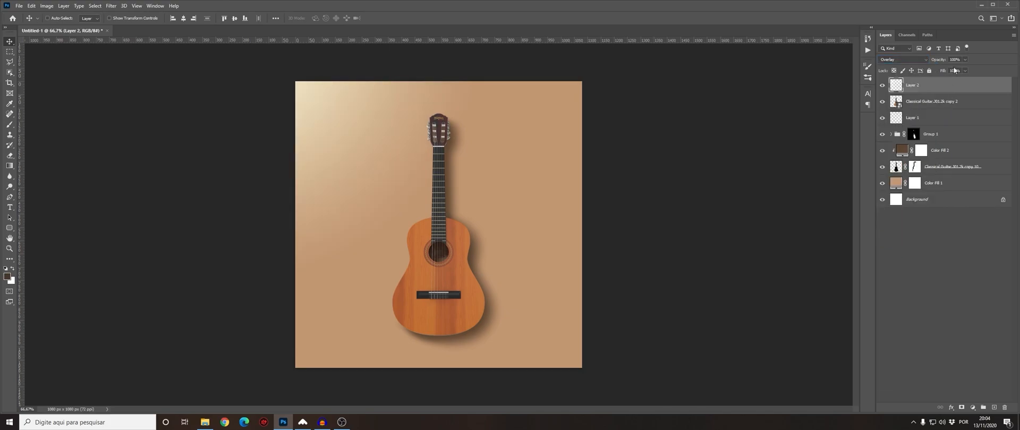
{"action": "left_click", "coordinate": [965, 61]}
{"action": "left_click_drag", "start_coordinate": [961, 73], "coordinate": [960, 73]}
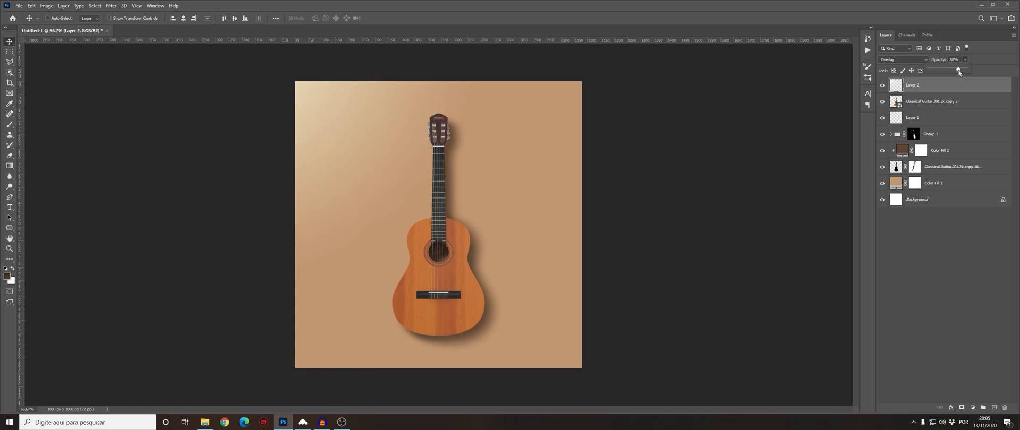
{"action": "left_click", "coordinate": [882, 86]}
{"action": "left_click", "coordinate": [882, 86]}
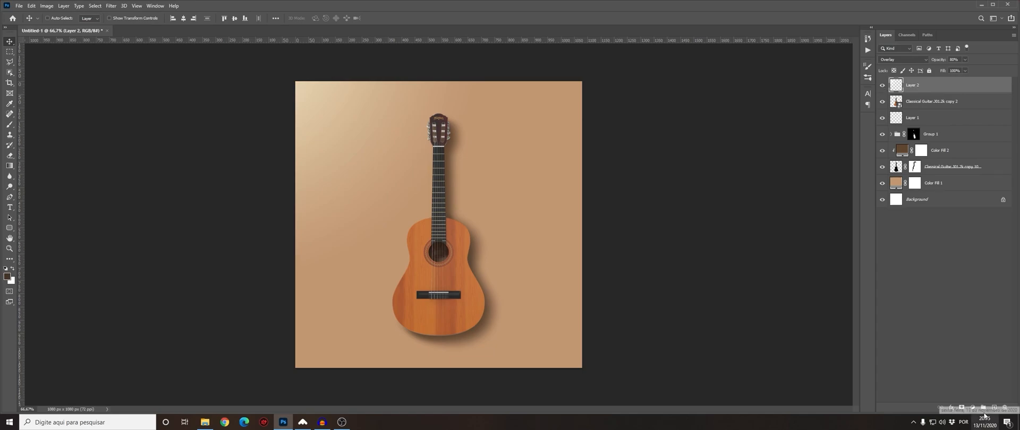
Step: Add a new layer above the glow layer and enlarge the Brush tool to 1400 px
{"action": "left_click", "coordinate": [993, 407]}
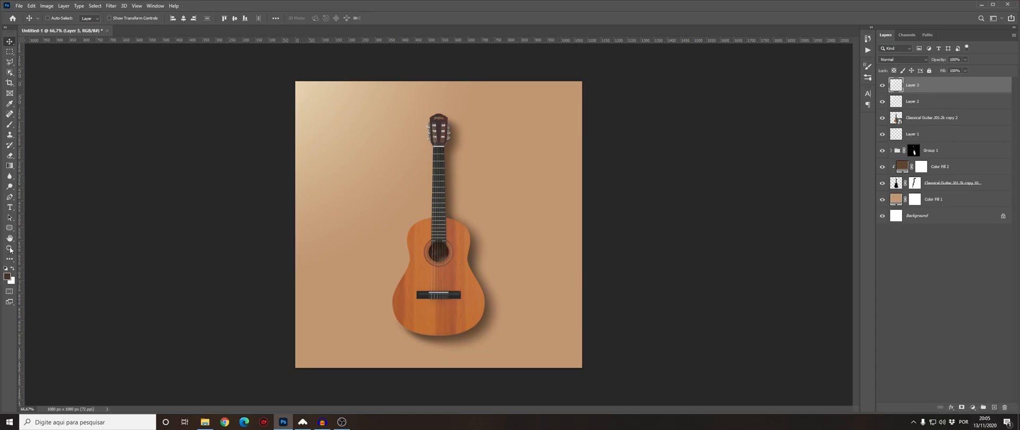
{"action": "left_click", "coordinate": [10, 124]}
{"action": "key", "text": "bracketright"}
{"action": "key", "text": "bracketright"}
{"action": "key", "text": "bracketright"}
{"action": "key", "text": "bracketright"}
{"action": "key", "text": "bracketright"}
{"action": "key", "text": "bracketright"}
{"action": "key", "text": "bracketright"}
{"action": "key", "text": "bracketright"}
{"action": "key", "text": "bracketright"}
{"action": "key", "text": "bracketright"}
{"action": "key", "text": "bracketright"}
{"action": "key", "text": "ctrl+minus"}
{"action": "key", "text": "ctrl+minus"}
{"action": "key", "text": "ctrl+minus"}
{"action": "key", "text": "bracketright"}
{"action": "key", "text": "bracketright"}
{"action": "key", "text": "bracketright"}
{"action": "key", "text": "bracketright"}
{"action": "key", "text": "bracketright"}
{"action": "key", "text": "bracketright"}
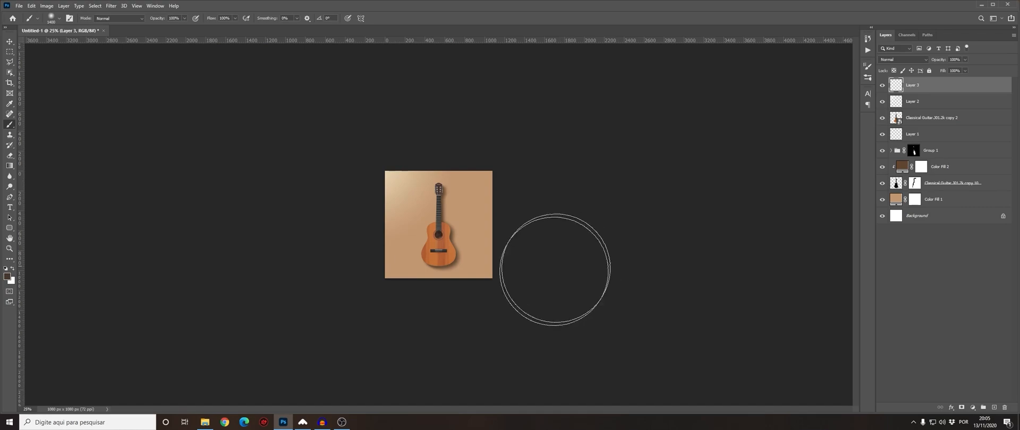
Step: Paint soft dark brown shading along the image's right and bottom edges, and toggle the layer's visibility to compare
{"action": "mouse_move", "coordinate": [557, 233]}
{"action": "left_mouse_down"}
{"action": "mouse_move", "coordinate": [556, 298]}
{"action": "mouse_move", "coordinate": [510, 345]}
{"action": "mouse_move", "coordinate": [441, 360]}
{"action": "left_mouse_up"}
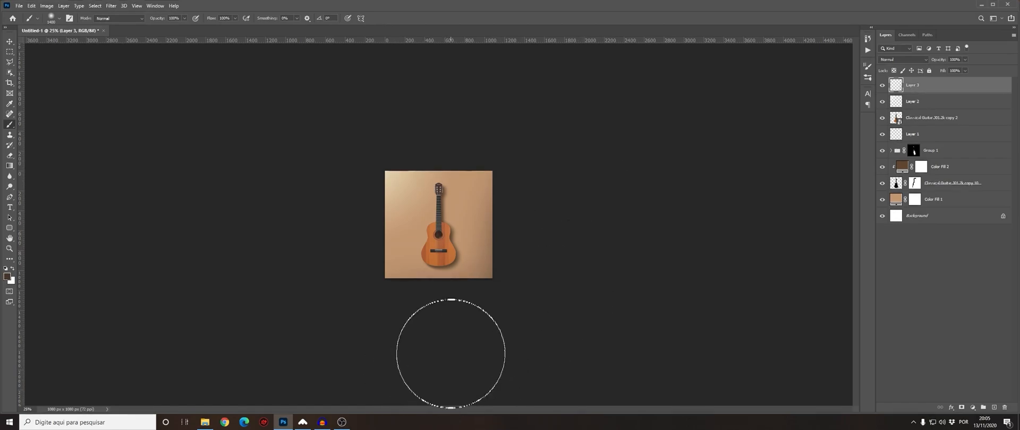
{"action": "key", "text": "ctrl+plus"}
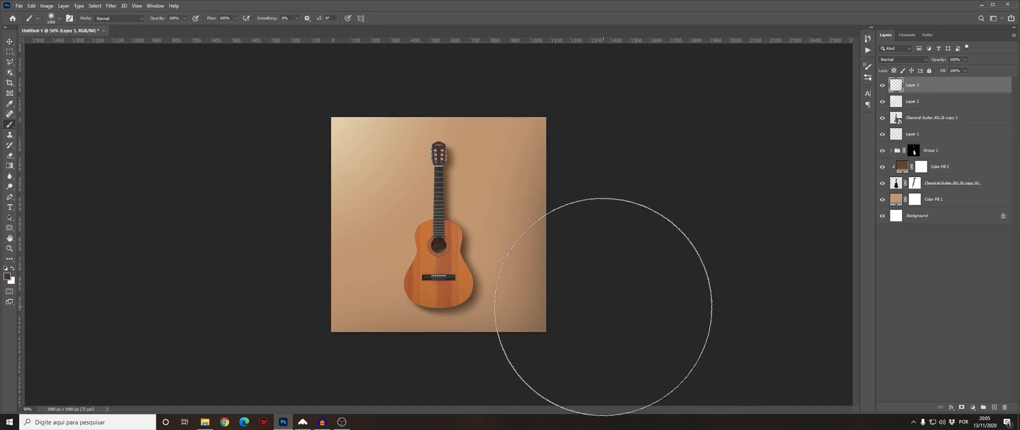
{"action": "key", "text": "ctrl+minus"}
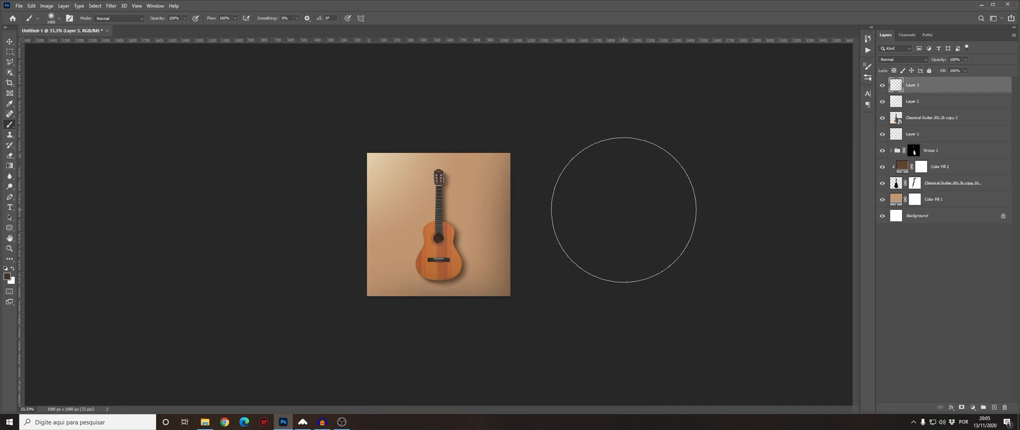
{"action": "left_click", "coordinate": [10, 44]}
{"action": "key", "text": "ctrl+plus"}
{"action": "key", "text": "ctrl+plus"}
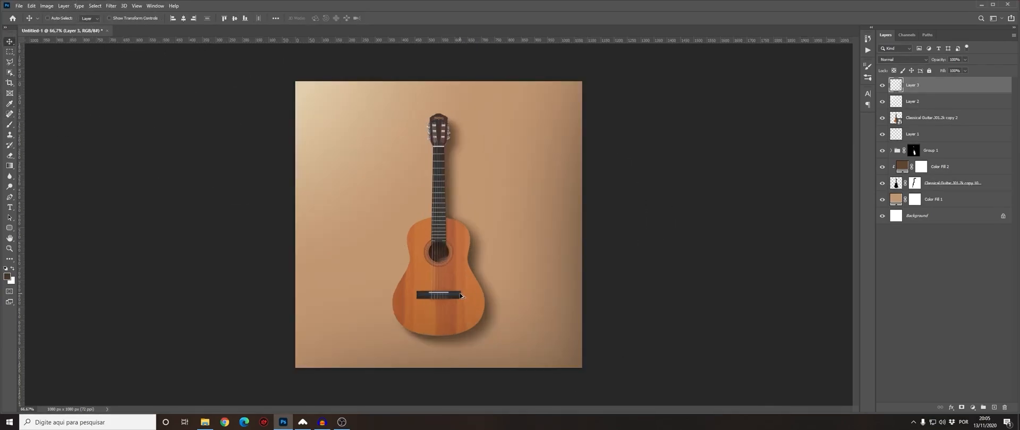
{"action": "left_click", "coordinate": [882, 86]}
{"action": "left_click", "coordinate": [882, 85]}
{"action": "left_click", "coordinate": [882, 85]}
{"action": "left_click", "coordinate": [882, 85]}
Step: Group the glow and edge-shading layers as LuzesCena, and rename the guitar layer Violao
{"action": "left_click", "coordinate": [912, 102], "text": "shift"}
{"action": "key", "text": "ctrl+g"}
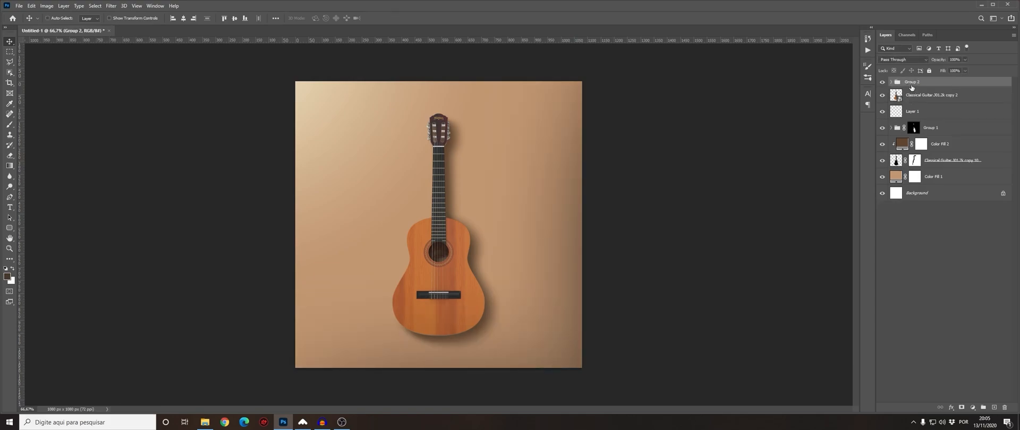
{"action": "double_click", "coordinate": [912, 87]}
{"action": "type", "text": "LuzesCena"}
{"action": "key", "text": "Return"}
{"action": "double_click", "coordinate": [915, 97]}
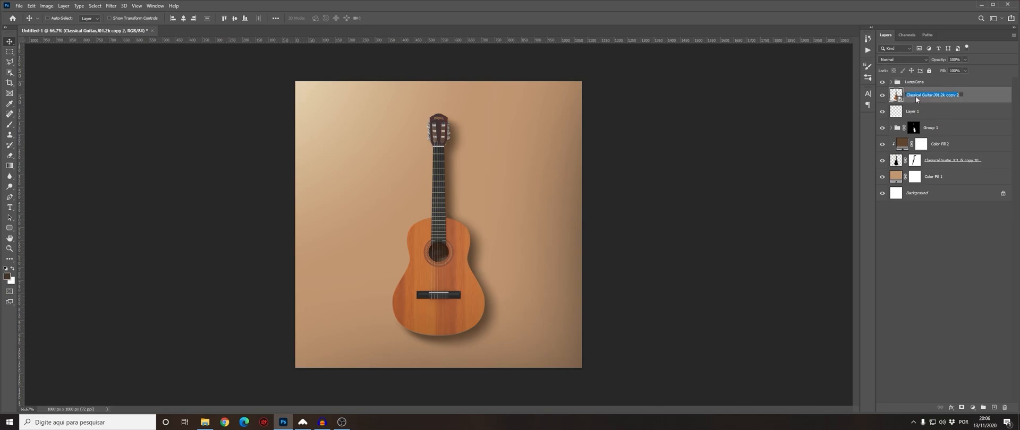
{"action": "type", "text": "Gu"}
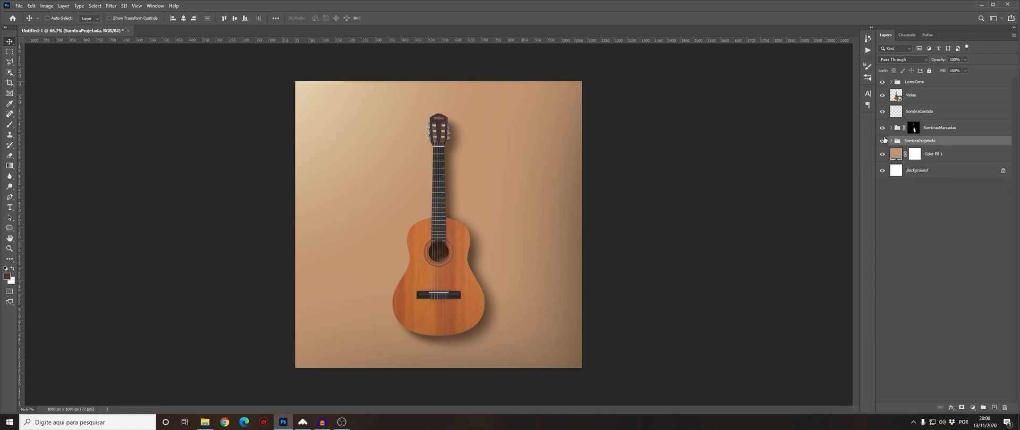
Step: Label the SombraProjetada group orange and the SombrasMarcadas group red
{"action": "right_click", "coordinate": [884, 141]}
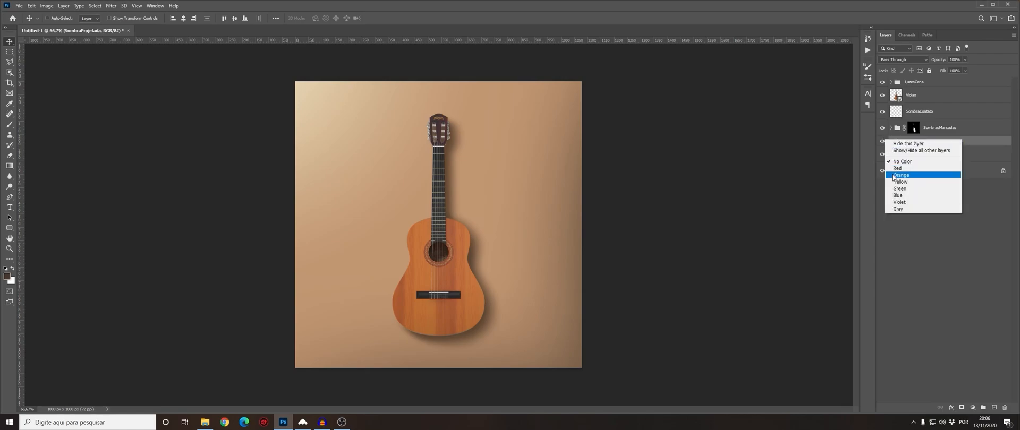
{"action": "left_click", "coordinate": [889, 174]}
{"action": "right_click", "coordinate": [885, 128]}
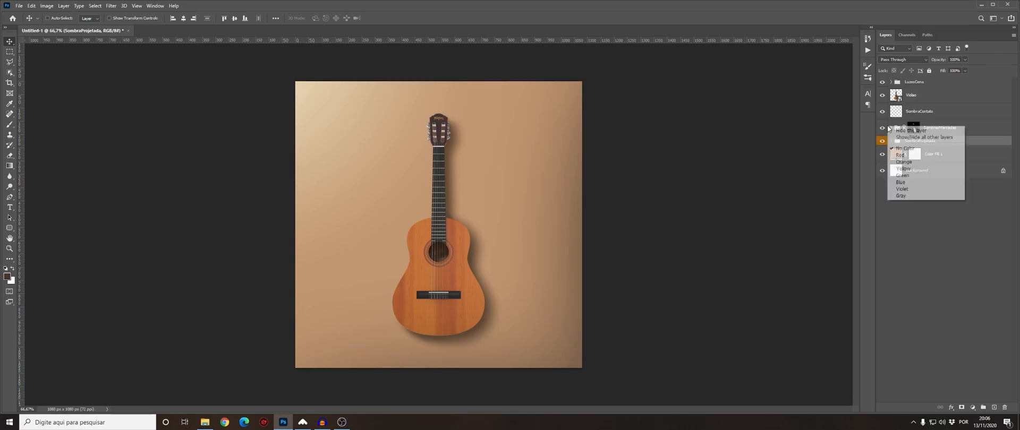
{"action": "left_click", "coordinate": [895, 154]}
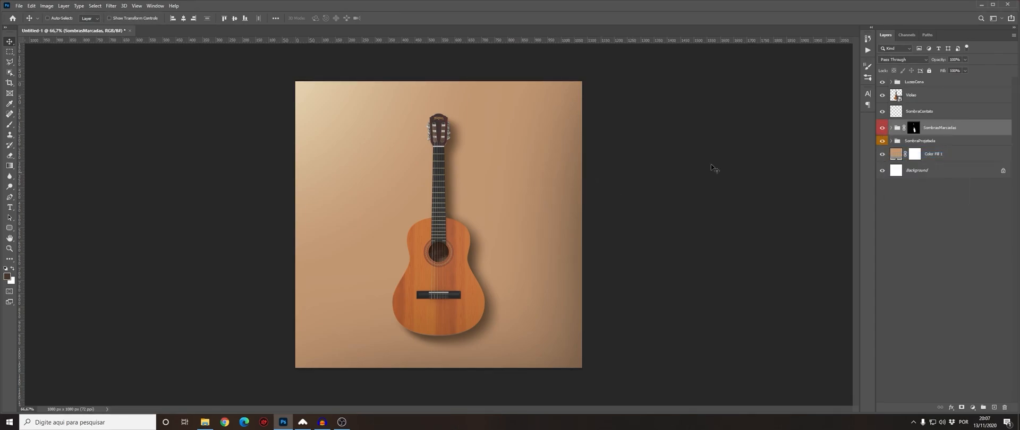
Step: Remove the color labels from the SombrasMarcadas and SombraProjetada groups
{"action": "right_click", "coordinate": [879, 126]}
{"action": "left_click", "coordinate": [890, 145]}
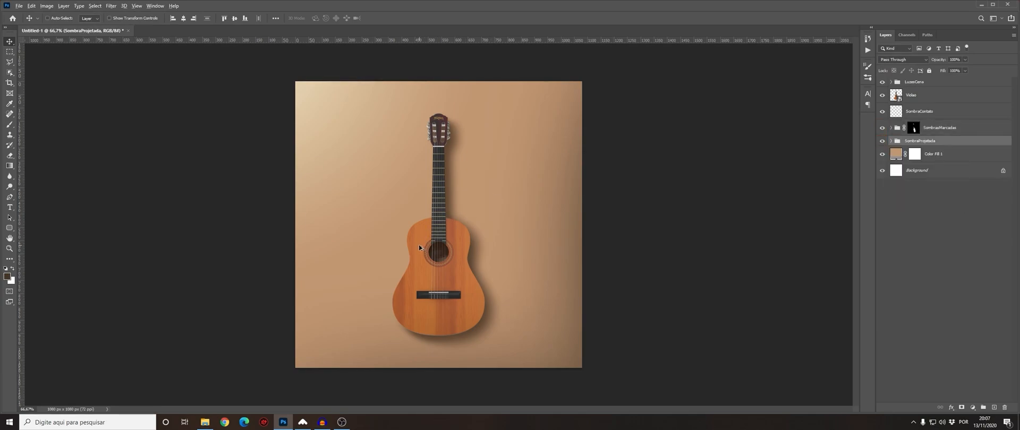
{"action": "scroll", "coordinate": [419, 247], "scroll_direction": "up", "scroll_amount": 1}
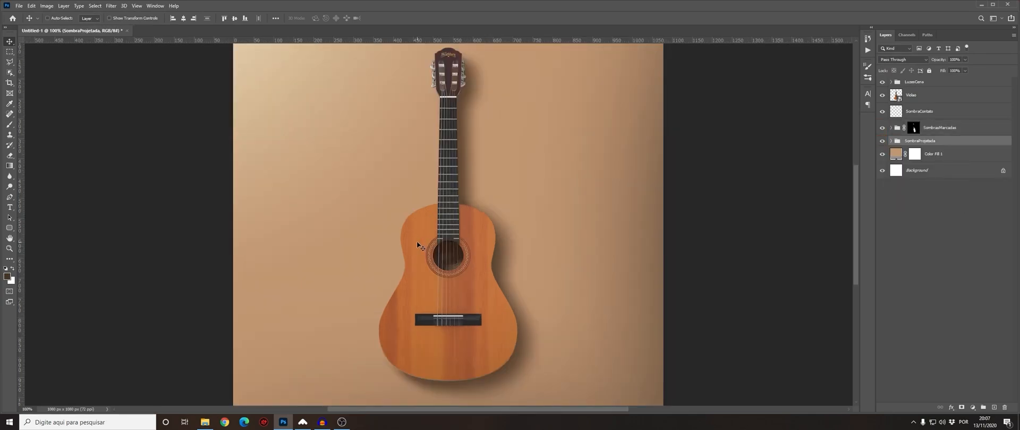
Step: Add a darkening Curves adjustment clipped to the Violao layer and invert its mask to hide the effect
{"action": "left_click_drag", "start_coordinate": [419, 247], "coordinate": [419, 254]}
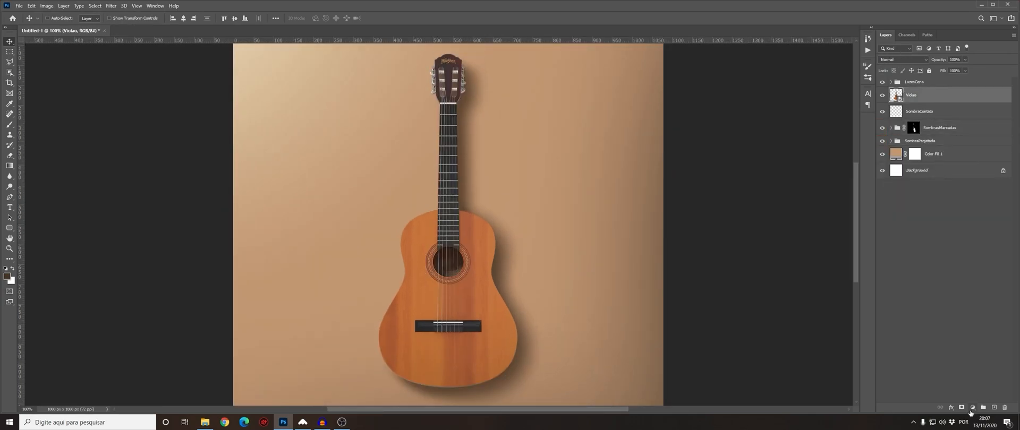
{"action": "left_click", "coordinate": [972, 407]}
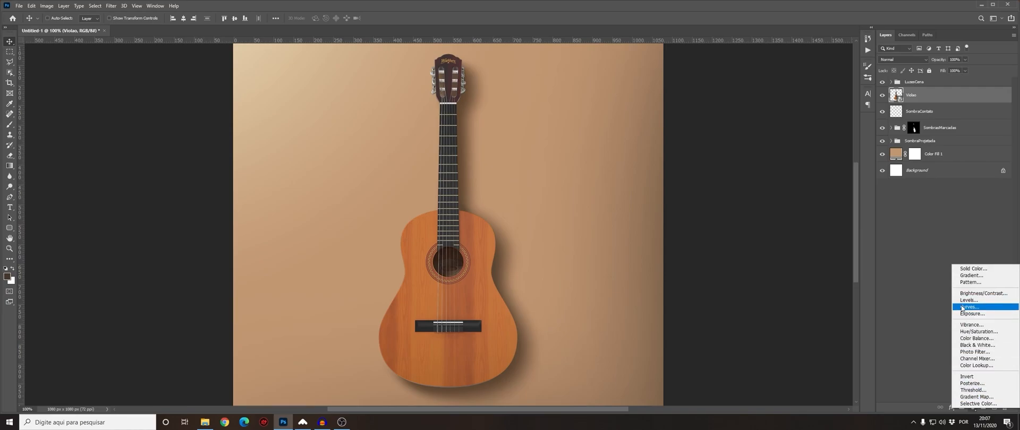
{"action": "left_click", "coordinate": [968, 307]}
{"action": "left_click", "coordinate": [927, 101], "text": "alt"}
{"action": "left_click_drag", "start_coordinate": [872, 153], "coordinate": [876, 184]}
{"action": "left_click", "coordinate": [882, 99]}
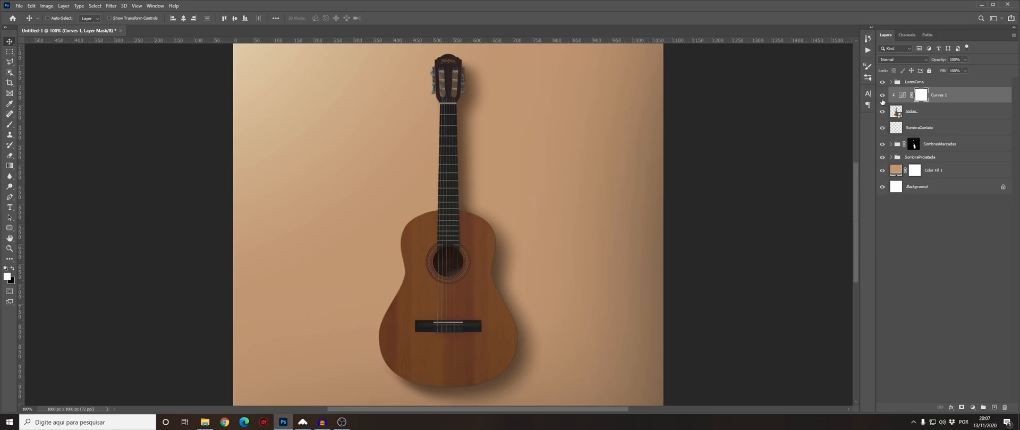
{"action": "key", "text": "ctrl+i"}
Step: Try a white stroke on the Curves 1 mask, undo it, and set the brush to 700 px and 30% opacity
{"action": "key", "text": "b"}
{"action": "key", "text": "bracketleft"}
{"action": "key", "text": "bracketleft"}
{"action": "key", "text": "bracketleft"}
{"action": "key", "text": "bracketleft"}
{"action": "key", "text": "bracketleft"}
{"action": "key", "text": "bracketleft"}
{"action": "key", "text": "bracketleft"}
{"action": "key", "text": "bracketleft"}
{"action": "key", "text": "bracketleft"}
{"action": "key", "text": "bracketleft"}
{"action": "scroll", "coordinate": [525, 210], "scroll_direction": "down", "scroll_amount": 3}
{"action": "mouse_move", "coordinate": [541, 218]}
{"action": "left_mouse_down"}
{"action": "mouse_move", "coordinate": [470, 312]}
{"action": "mouse_move", "coordinate": [414, 337]}
{"action": "left_mouse_up"}
{"action": "key", "text": "ctrl+z"}
{"action": "scroll", "coordinate": [546, 207], "scroll_direction": "down", "scroll_amount": 1}
{"action": "key", "text": "bracketright"}
{"action": "key", "text": "bracketright"}
{"action": "key", "text": "bracketright"}
{"action": "key", "text": "ctrl+minus"}
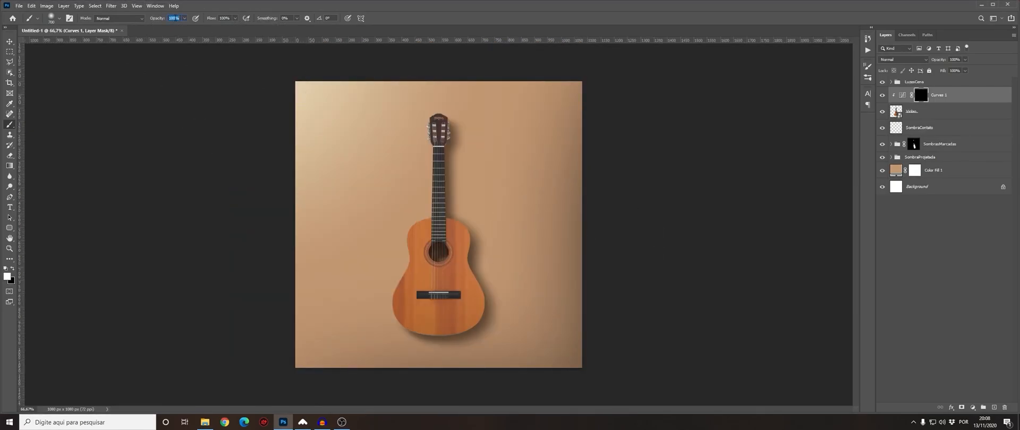
{"action": "type", "text": "30"}
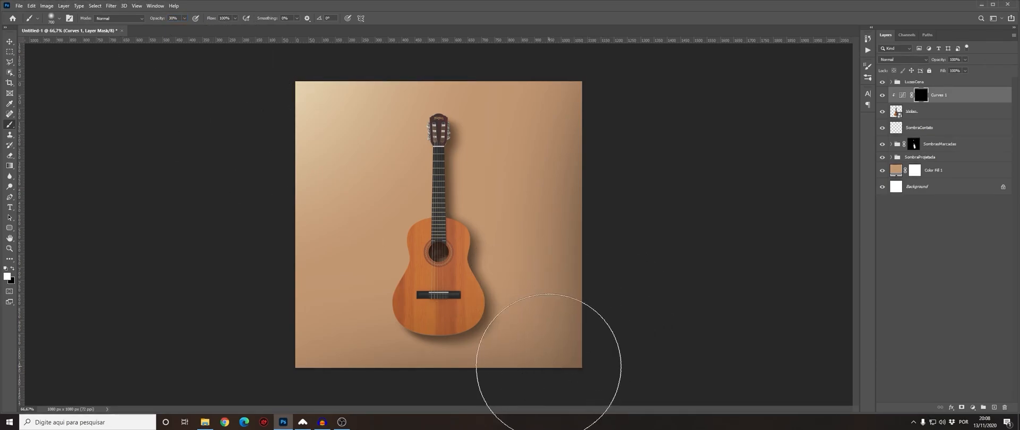
Step: Paint white on the Curves 1 mask over the guitar's lower-right side and black over the body's upper-left area
{"action": "mouse_move", "coordinate": [614, 228]}
{"action": "left_mouse_down"}
{"action": "mouse_move", "coordinate": [527, 317]}
{"action": "mouse_move", "coordinate": [561, 239]}
{"action": "mouse_move", "coordinate": [558, 257]}
{"action": "mouse_move", "coordinate": [518, 304]}
{"action": "mouse_move", "coordinate": [550, 268]}
{"action": "mouse_move", "coordinate": [448, 370]}
{"action": "mouse_move", "coordinate": [529, 328]}
{"action": "mouse_move", "coordinate": [521, 341]}
{"action": "mouse_move", "coordinate": [547, 349]}
{"action": "left_mouse_up"}
{"action": "key", "text": "x"}
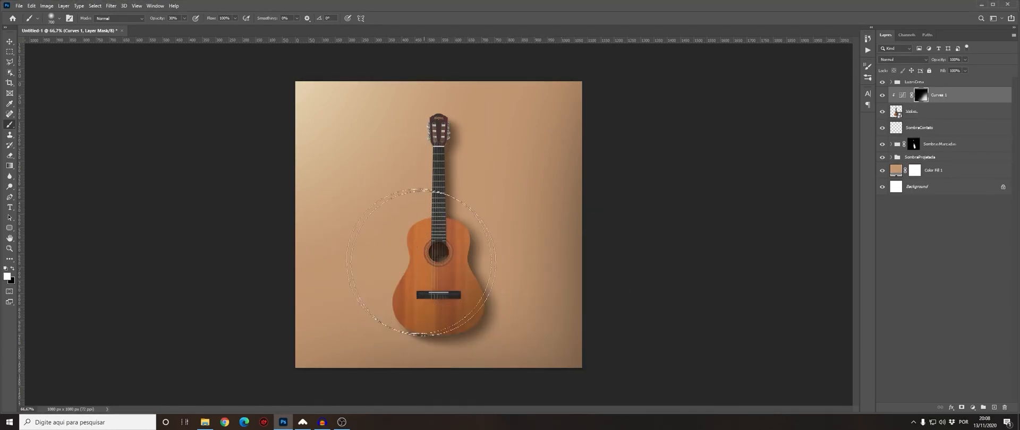
{"action": "key", "text": "x"}
{"action": "left_click", "coordinate": [450, 287]}
{"action": "key", "text": "x"}
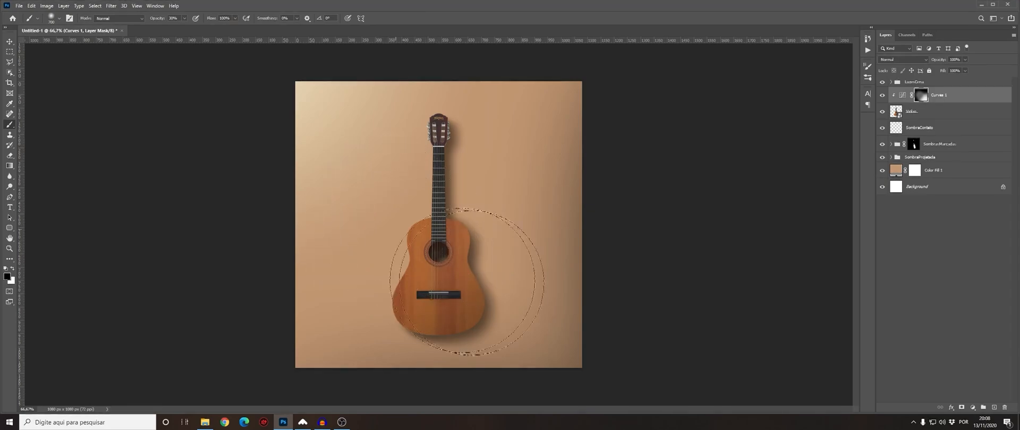
{"action": "left_click", "coordinate": [430, 249]}
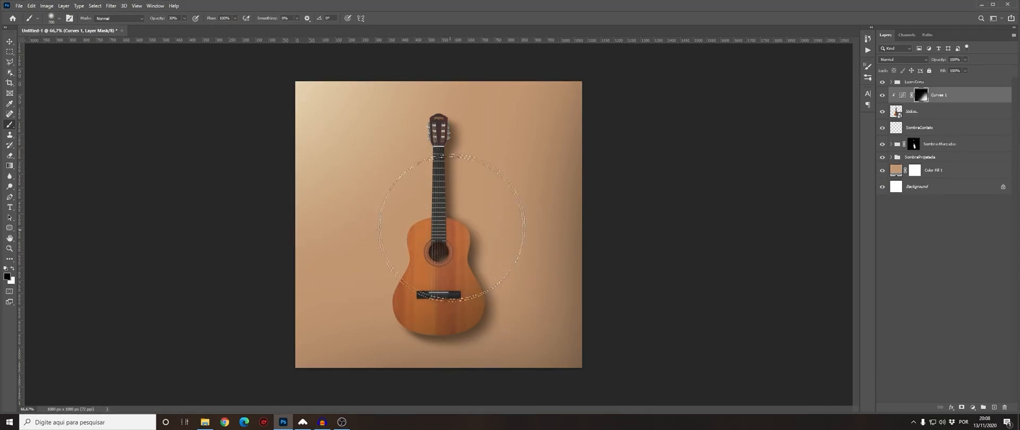
Step: Reduce the brush to 500 px and refine the Curves 1 mask, alternating white and black around the guitar's body
{"action": "key", "text": "x"}
{"action": "key", "text": "x"}
{"action": "key", "text": "bracketleft"}
{"action": "key", "text": "bracketleft"}
{"action": "key", "text": "x"}
{"action": "key", "text": "x"}
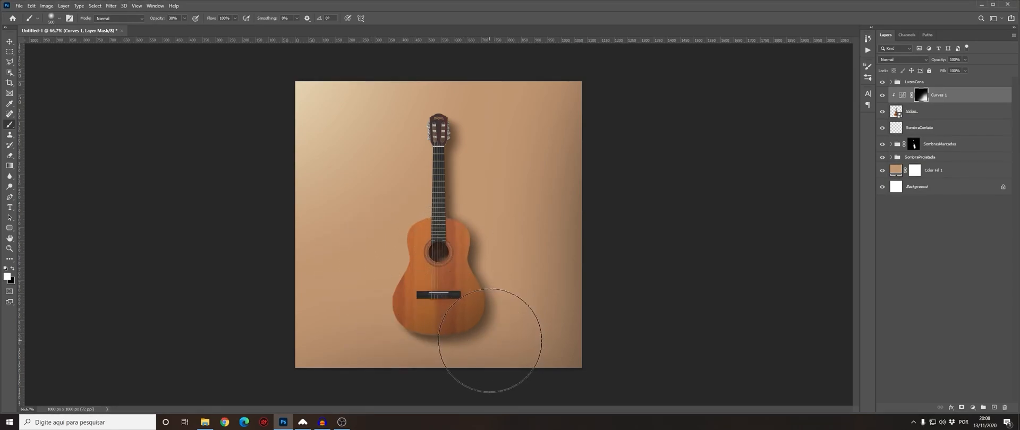
{"action": "key", "text": "x"}
{"action": "key", "text": "x"}
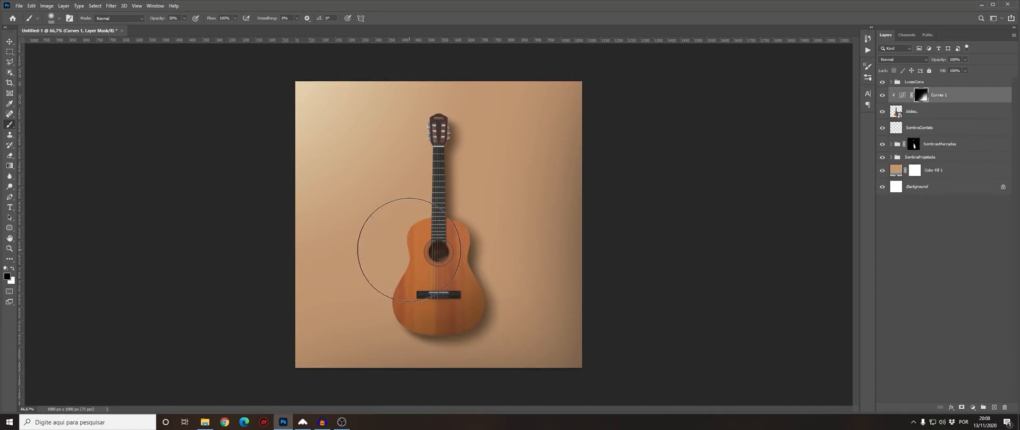
Step: Compare the image with and without the Curves 1 darkening, and inspect its mask on its own
{"action": "left_click", "coordinate": [882, 97]}
{"action": "left_click", "coordinate": [882, 96]}
{"action": "left_click", "coordinate": [882, 97]}
{"action": "left_click", "coordinate": [882, 98]}
{"action": "left_click", "coordinate": [920, 97], "text": "alt"}
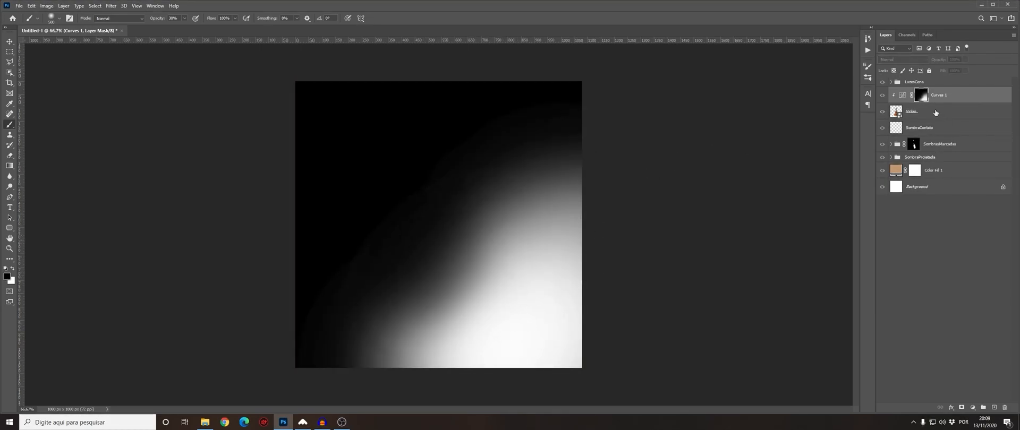
{"action": "left_click", "coordinate": [903, 98]}
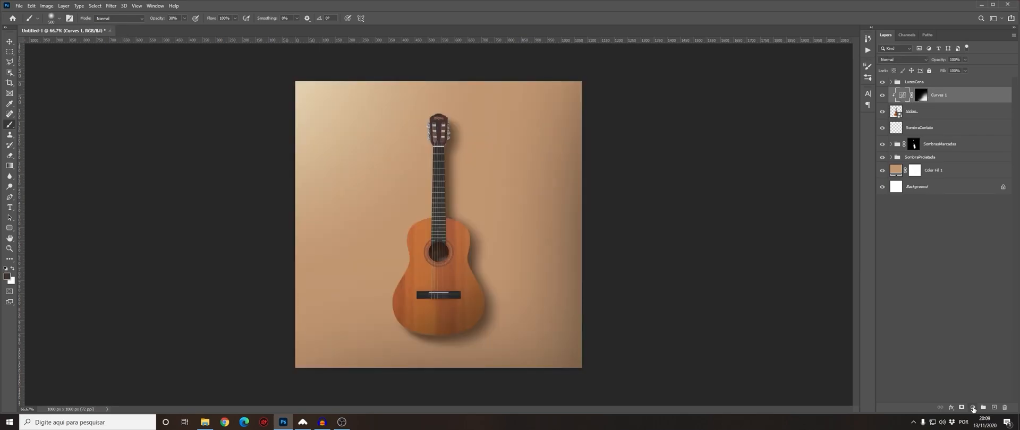
Step: Add a brightening Curves adjustment above Curves 1, clip it to the guitar, and invert its mask to black
{"action": "left_click", "coordinate": [973, 408]}
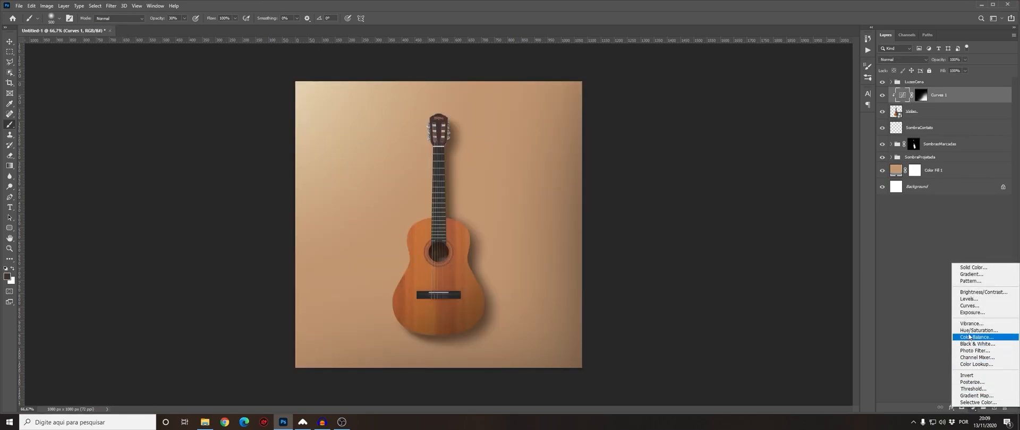
{"action": "left_click", "coordinate": [968, 306]}
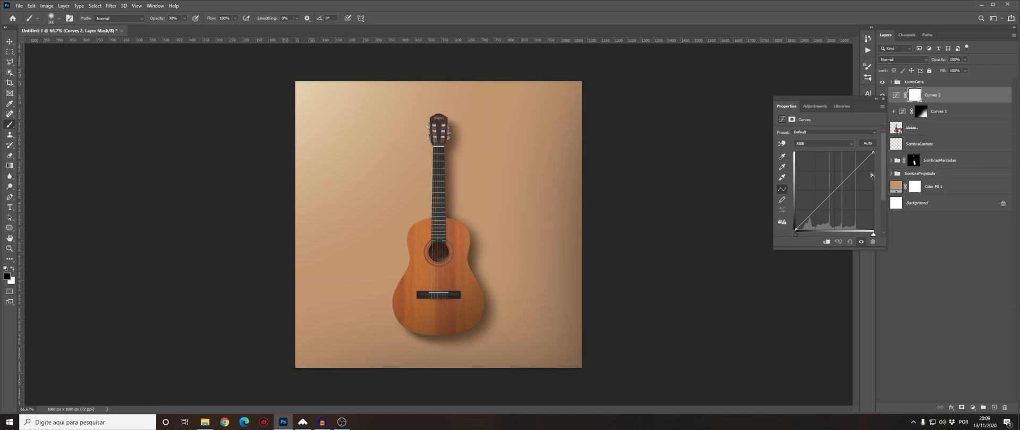
{"action": "left_click_drag", "start_coordinate": [850, 174], "coordinate": [849, 170]}
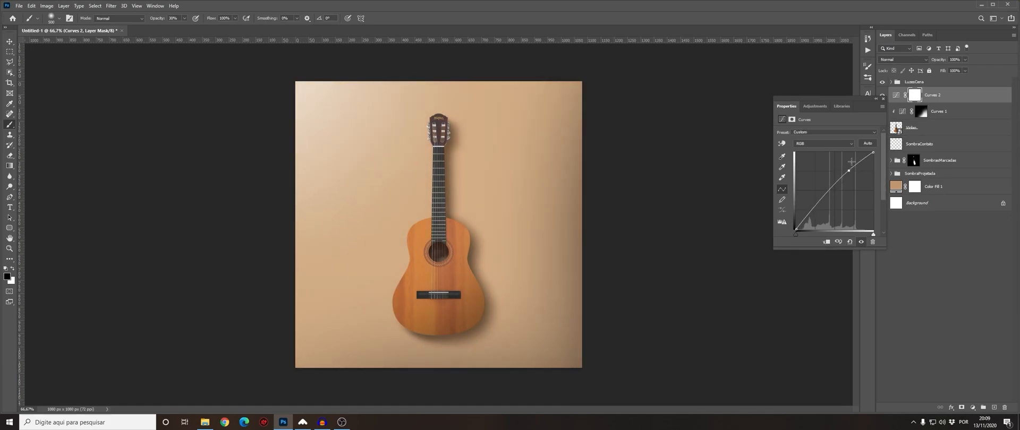
{"action": "left_click", "coordinate": [883, 101]}
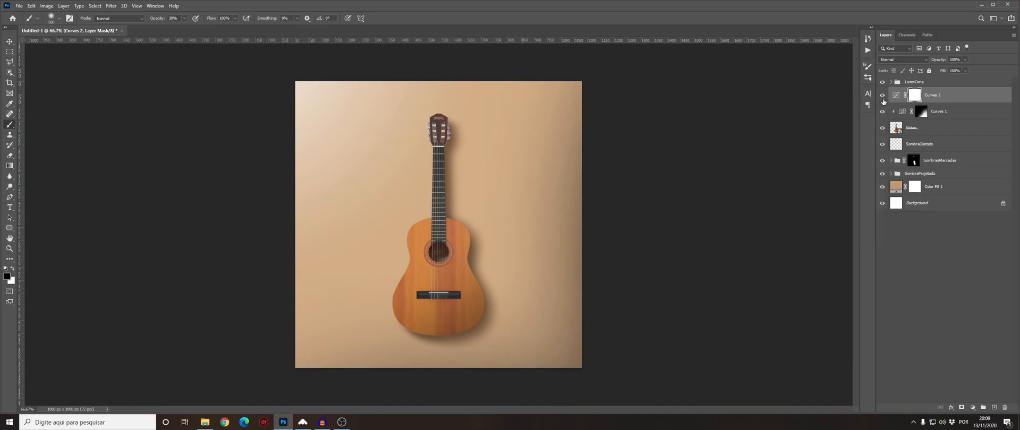
{"action": "left_click", "coordinate": [934, 101], "text": "alt"}
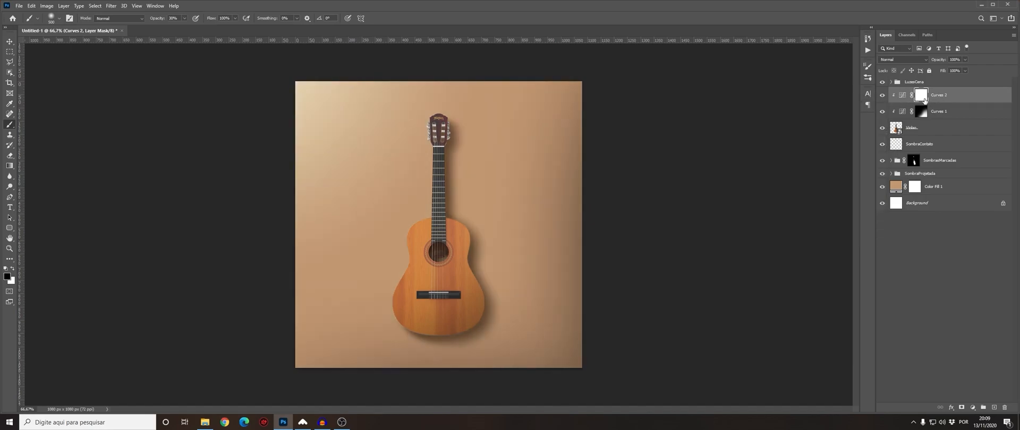
{"action": "key", "text": "ctrl+i"}
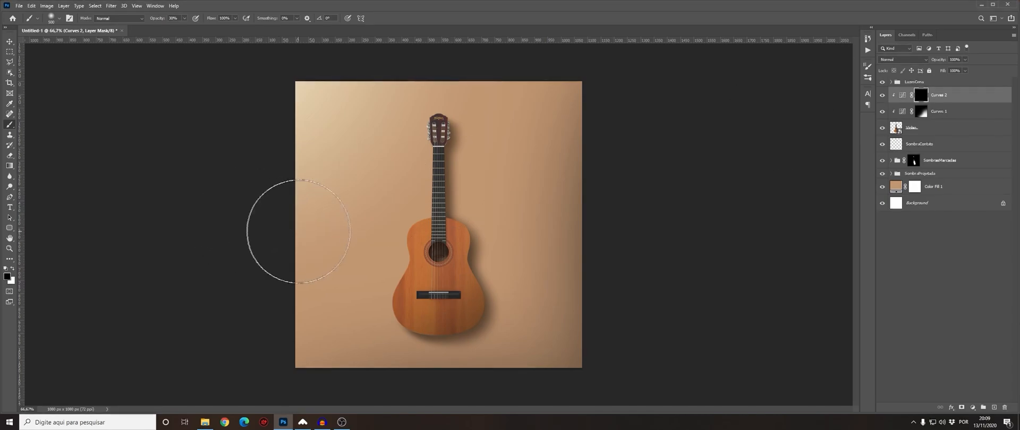
Step: Paint white on the Curves 2 mask along the guitar's upper-left side, trimming the lit area with black
{"action": "key", "text": "x"}
{"action": "left_click", "coordinate": [380, 208]}
{"action": "left_click", "coordinate": [377, 205]}
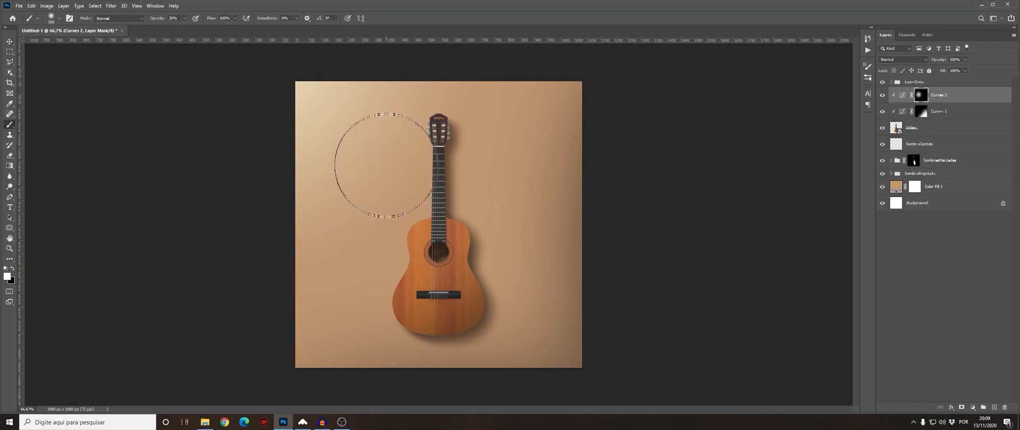
{"action": "key", "text": "x"}
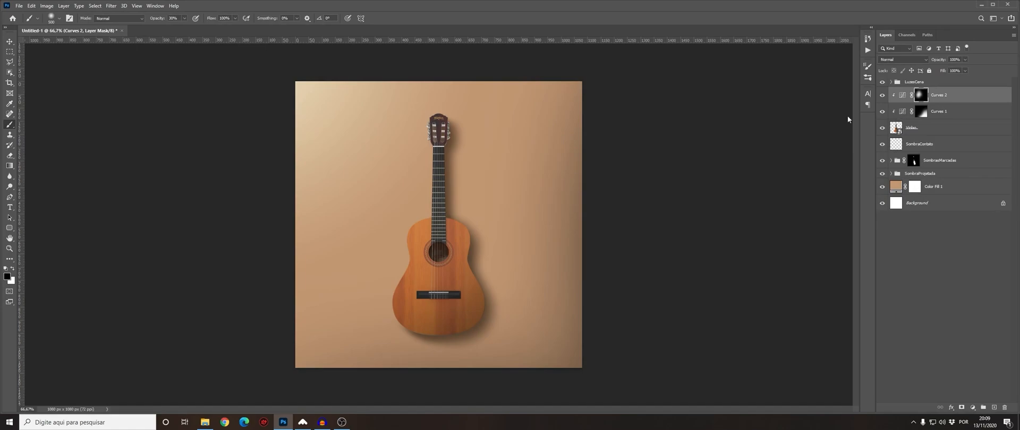
{"action": "key", "text": "x"}
Step: Compare the guitar with and without the Curves 2 highlight, and inspect its mask on its own
{"action": "left_click", "coordinate": [881, 95]}
{"action": "left_click", "coordinate": [881, 96]}
{"action": "left_click", "coordinate": [881, 95]}
{"action": "left_click", "coordinate": [881, 95]}
{"action": "left_click", "coordinate": [881, 96]}
{"action": "left_click", "coordinate": [881, 95]}
{"action": "key", "text": "x"}
{"action": "left_click", "coordinate": [921, 97], "text": "alt"}
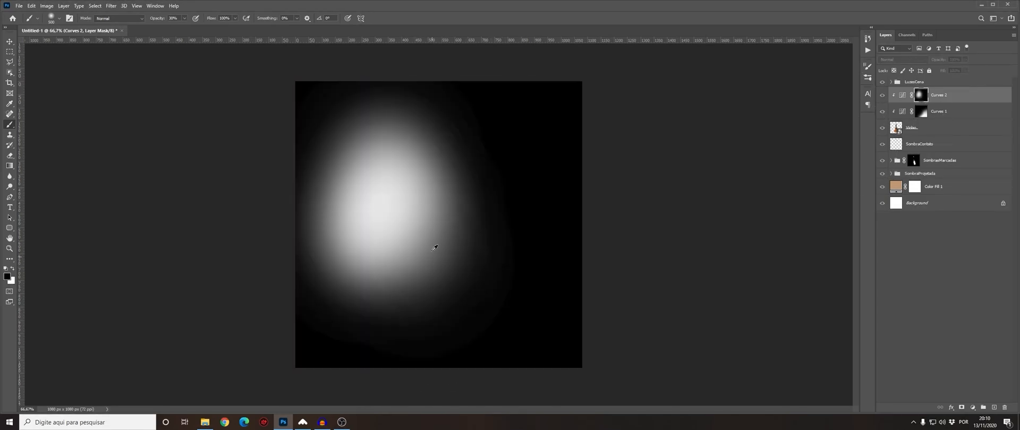
{"action": "left_click", "coordinate": [921, 97], "text": "alt"}
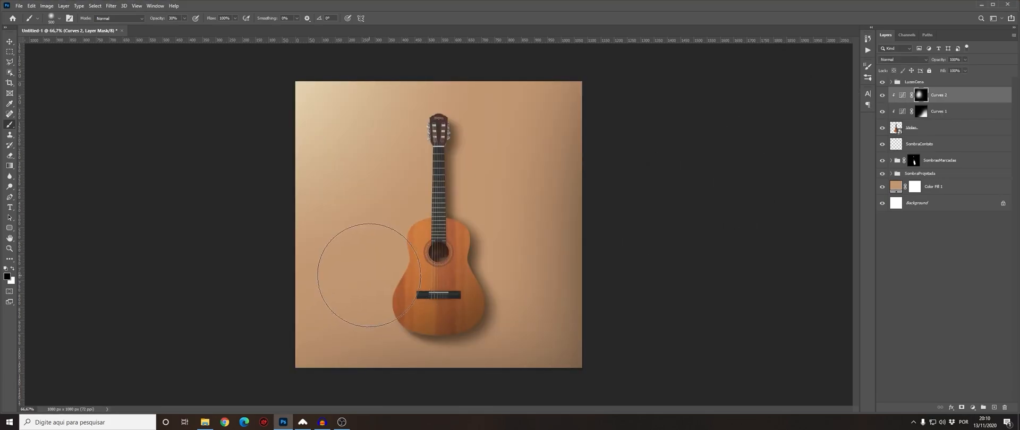
Step: Refine the Curves 2 mask with a smaller brush so the highlight is narrower along the guitar's left side
{"action": "key", "text": "bracketleft"}
{"action": "key", "text": "bracketleft"}
{"action": "key", "text": "bracketleft"}
{"action": "key", "text": "bracketleft"}
{"action": "key", "text": "bracketleft"}
{"action": "key", "text": "bracketleft"}
{"action": "key", "text": "x"}
Step: Stamp all visible layers into a new merged layer above the LuzesCena group
{"action": "key", "text": "alt+bracketright"}
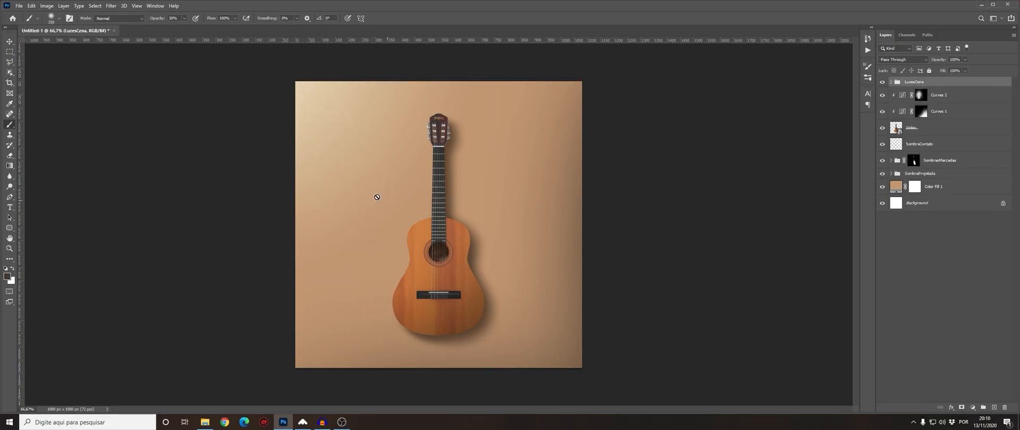
{"action": "left_click", "coordinate": [13, 42]}
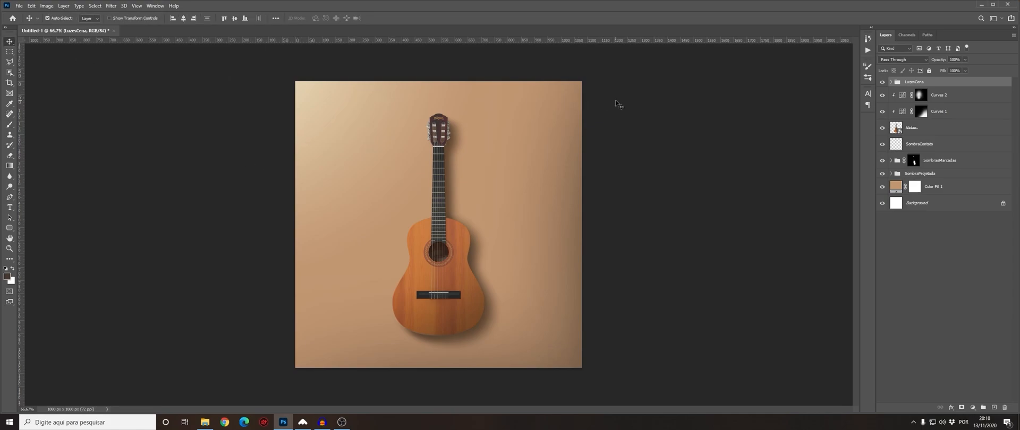
{"action": "key", "text": "ctrl+shift+alt+e"}
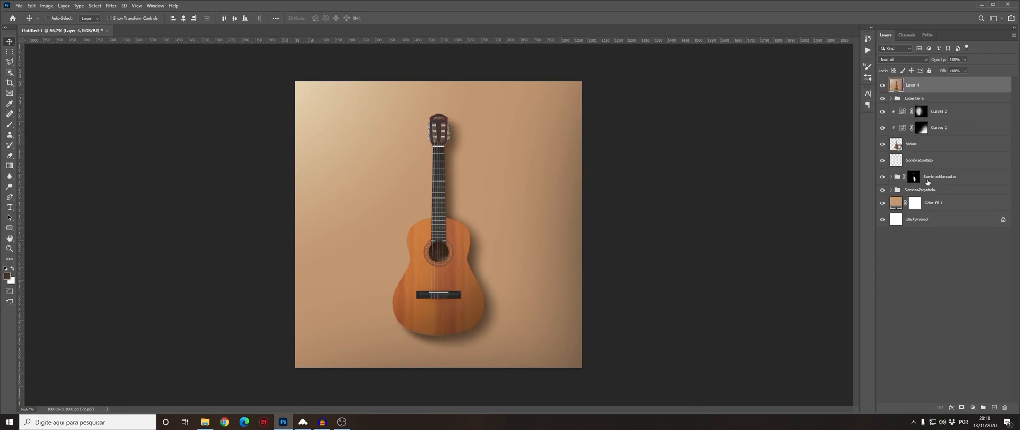
Step: Darken the merged layer with Levels, setting the midtone input to 0.21 and the white input to 238
{"action": "key", "text": "ctrl+l"}
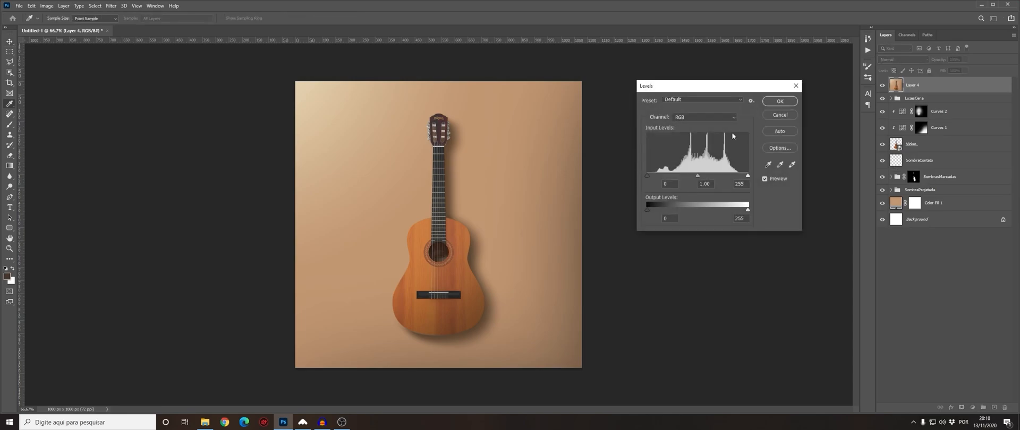
{"action": "left_click", "coordinate": [698, 176]}
{"action": "left_click_drag", "start_coordinate": [699, 175], "coordinate": [729, 176]}
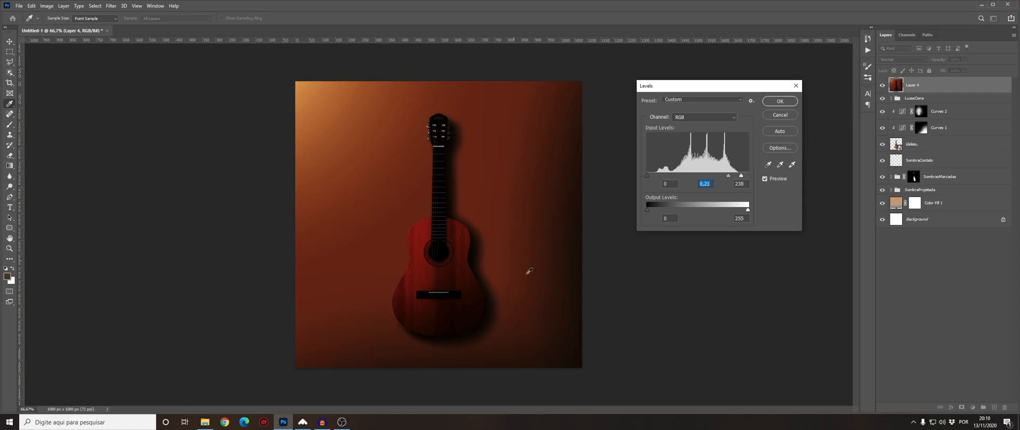
{"action": "left_click", "coordinate": [778, 101]}
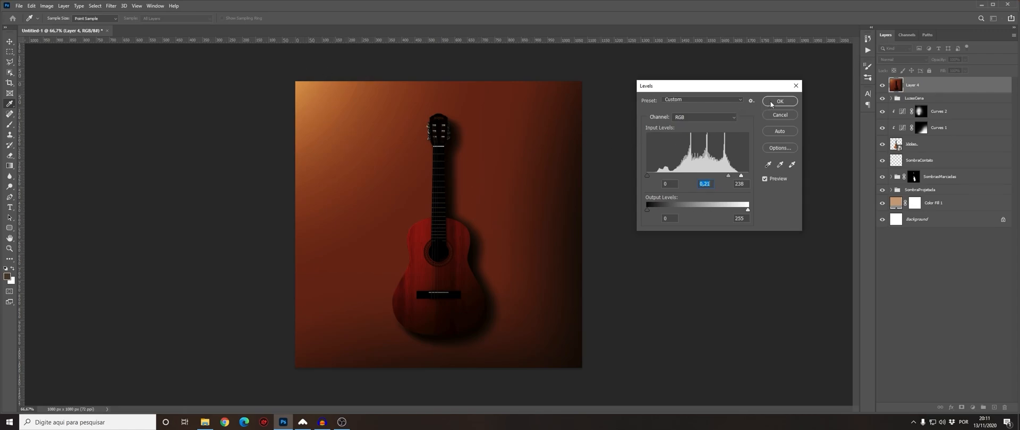
Step: Apply a Gaussian Blur with a 5-pixel radius to the merged layer, and repeat the same blur once
{"action": "left_click", "coordinate": [110, 8]}
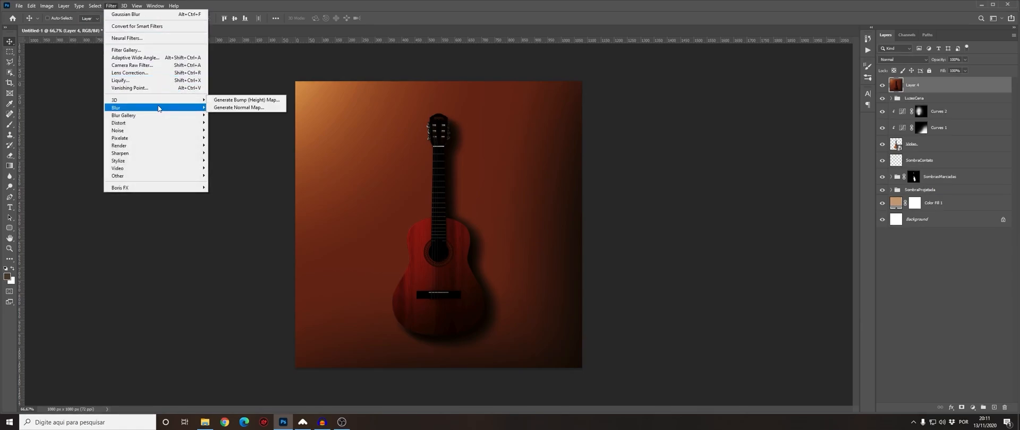
{"action": "mouse_move", "coordinate": [159, 108]}
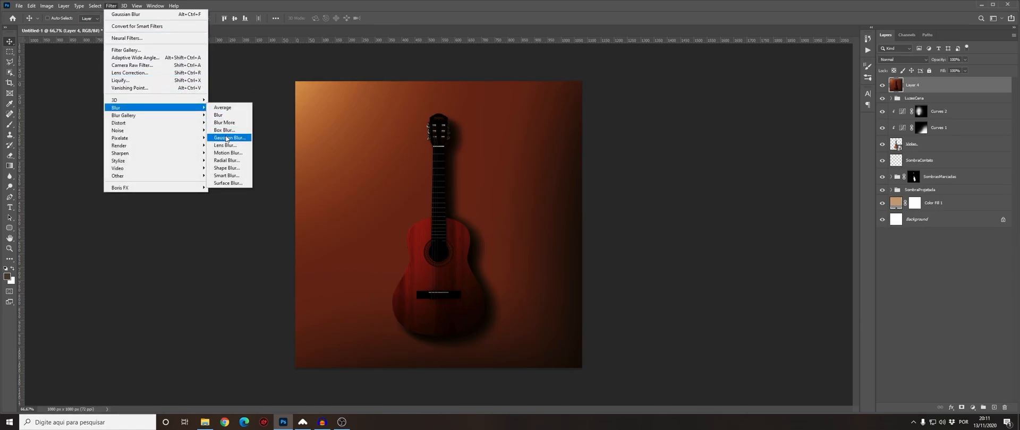
{"action": "left_click", "coordinate": [226, 138]}
{"action": "type", "text": "4"}
{"action": "key", "text": "BackSpace"}
{"action": "type", "text": "5"}
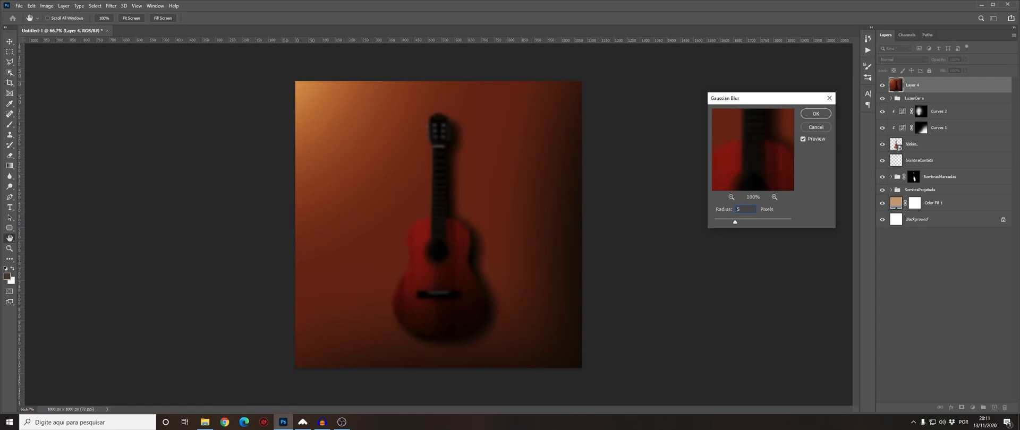
{"action": "left_click", "coordinate": [811, 114]}
{"action": "key", "text": "v"}
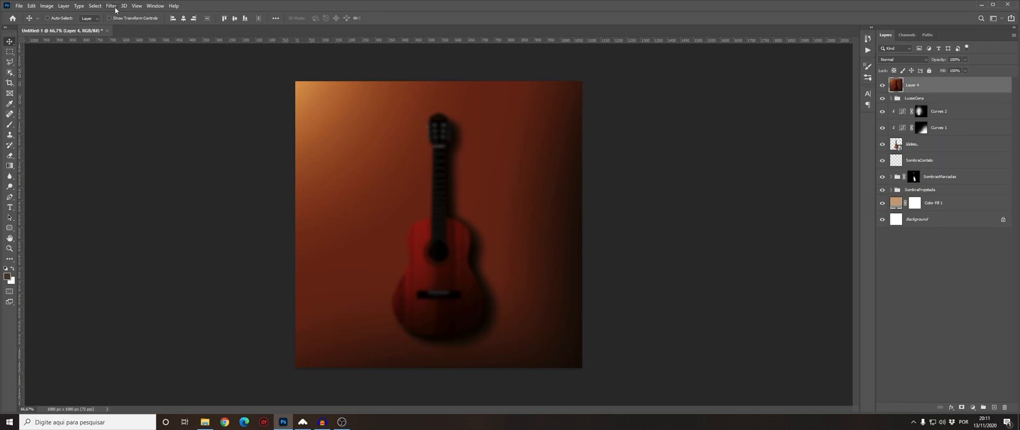
{"action": "left_click", "coordinate": [113, 7]}
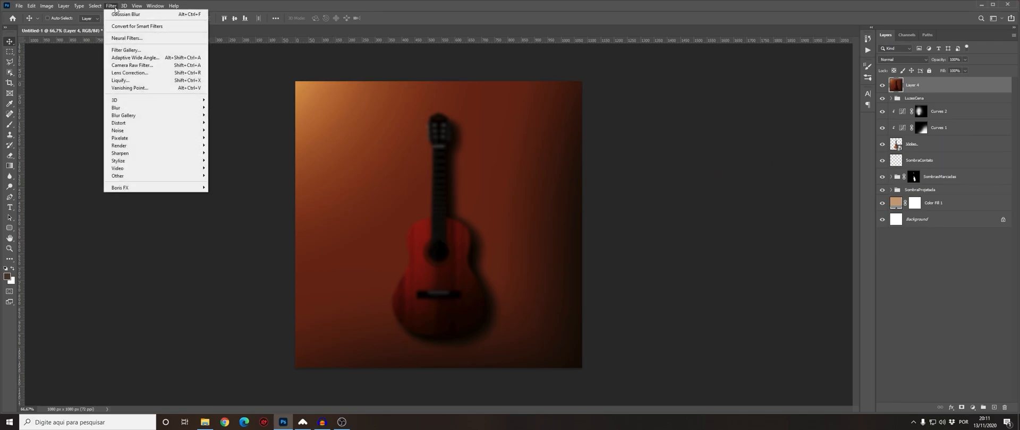
{"action": "left_click", "coordinate": [152, 16]}
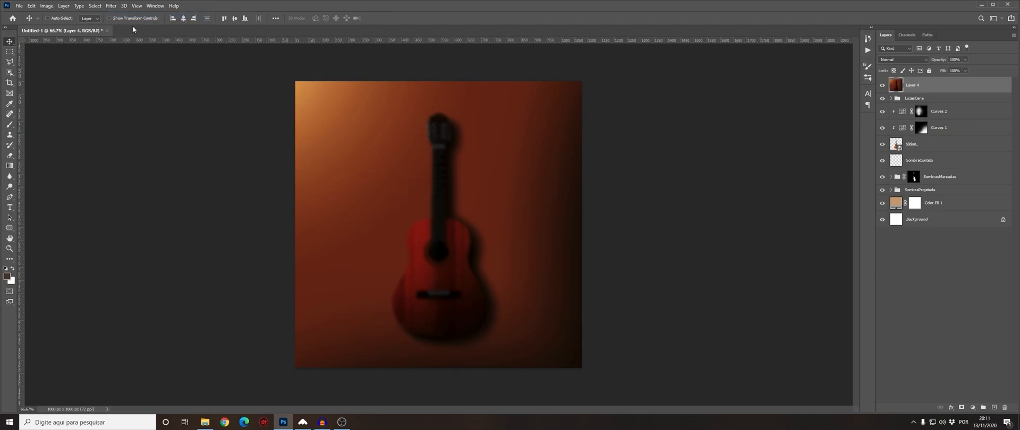
Step: Apply a Gaussian Blur with a 10-pixel radius to the merged Layer 4
{"action": "left_click", "coordinate": [113, 8]}
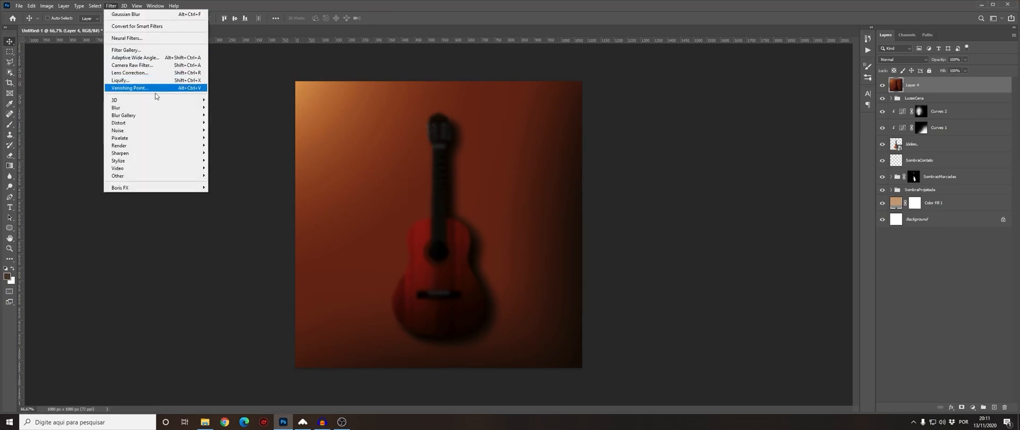
{"action": "mouse_move", "coordinate": [180, 110]}
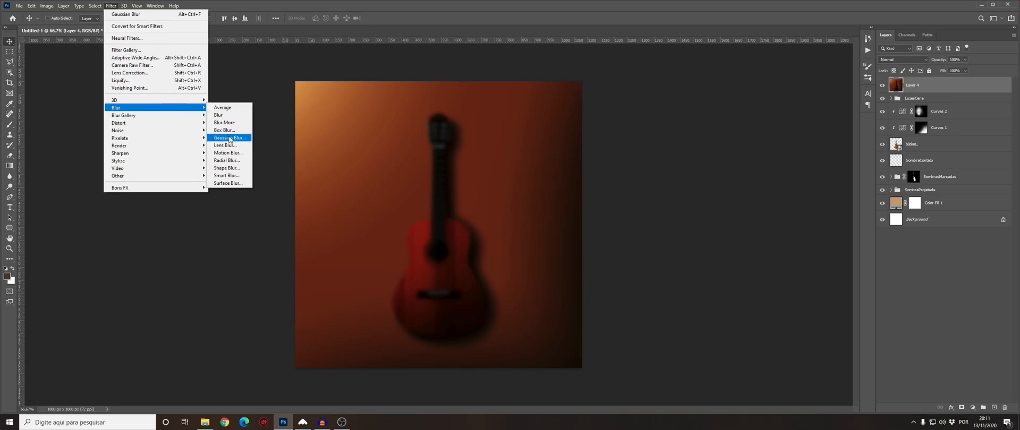
{"action": "left_click", "coordinate": [229, 138]}
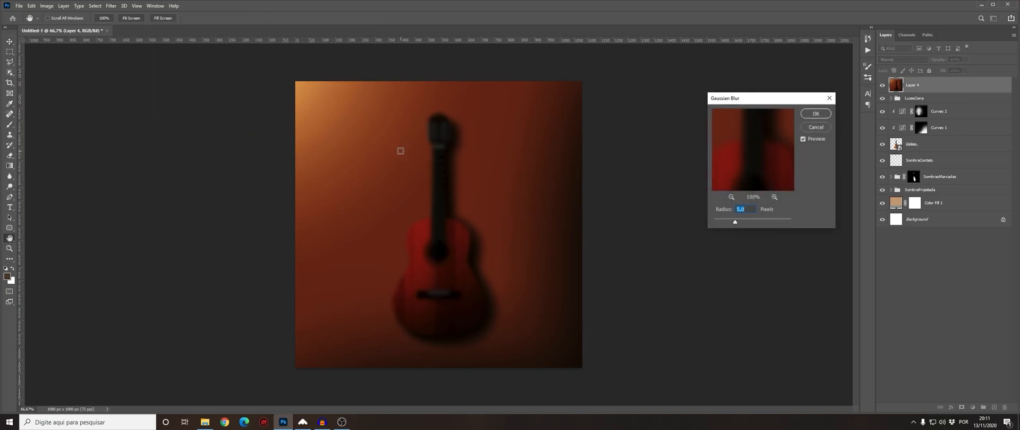
{"action": "type", "text": "10"}
{"action": "key", "text": "Return"}
Step: Set the blurred merged layer's blend mode to Screen and compare the scene with the layer hidden and shown
{"action": "key", "text": "v"}
{"action": "left_click", "coordinate": [886, 60]}
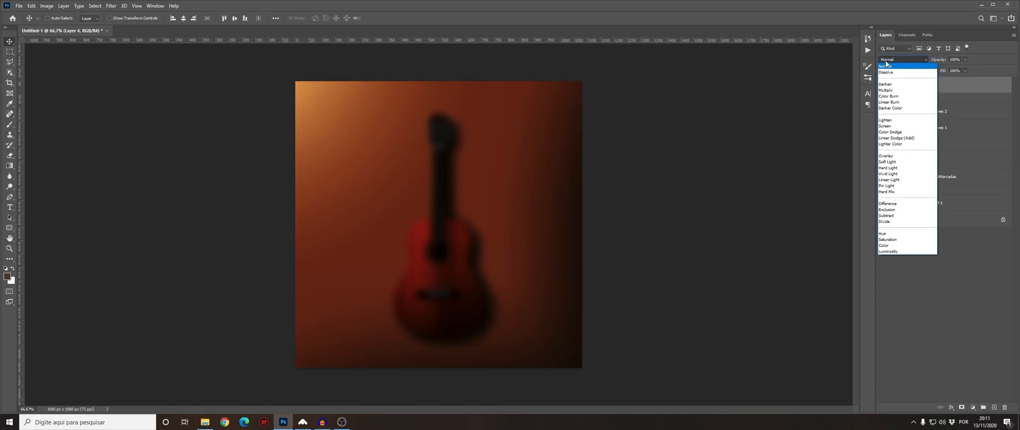
{"action": "left_click", "coordinate": [883, 126]}
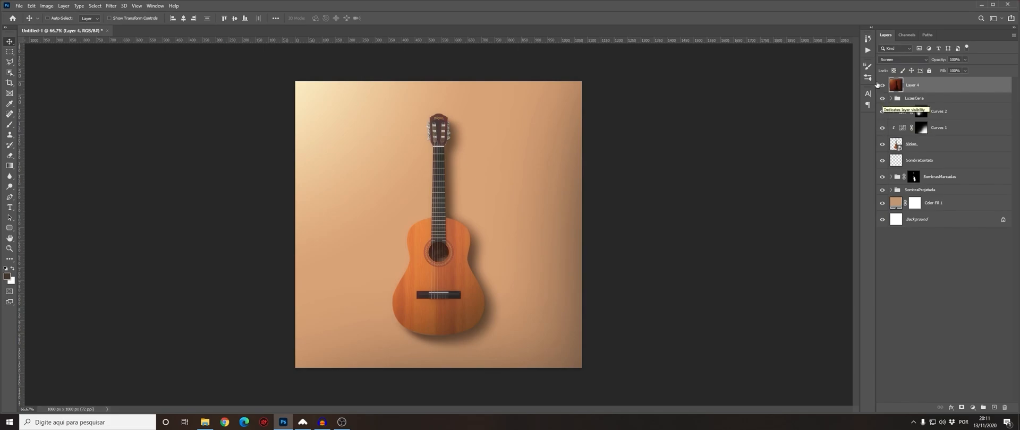
{"action": "left_click", "coordinate": [881, 85]}
{"action": "left_click", "coordinate": [882, 85]}
{"action": "left_click", "coordinate": [882, 85]}
{"action": "left_click", "coordinate": [882, 85]}
{"action": "left_click", "coordinate": [882, 85]}
{"action": "left_click", "coordinate": [882, 84]}
Step: Reduce the merged layer's opacity to 60% and compare the scene with and without the glow
{"action": "left_click", "coordinate": [964, 59]}
{"action": "left_click_drag", "start_coordinate": [967, 70], "coordinate": [954, 70]}
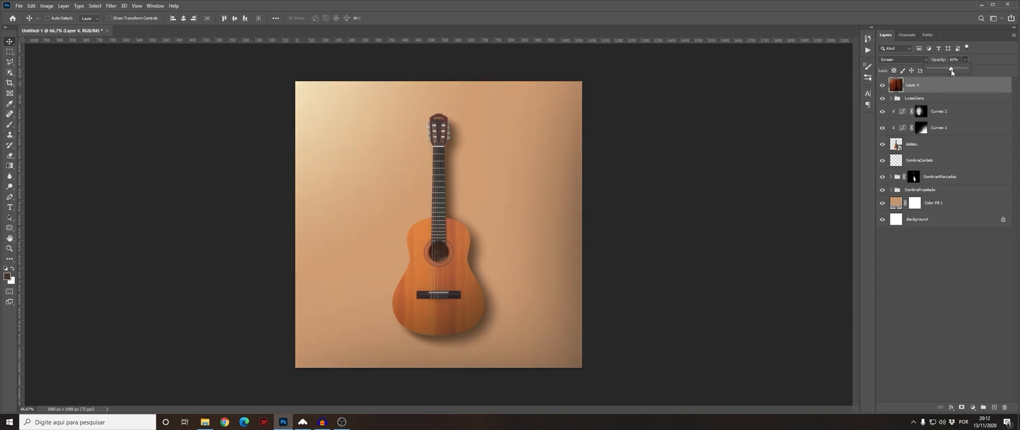
{"action": "left_click", "coordinate": [883, 85]}
{"action": "left_click", "coordinate": [882, 85]}
{"action": "left_click", "coordinate": [883, 86]}
{"action": "left_click", "coordinate": [883, 86]}
{"action": "left_click", "coordinate": [882, 86]}
{"action": "left_click", "coordinate": [882, 86]}
Step: Rename the merged layer as Bloom and check its effect by hiding and showing it
{"action": "double_click", "coordinate": [912, 86]}
{"action": "type", "text": "Bloom"}
{"action": "key", "text": "Return"}
{"action": "left_click", "coordinate": [883, 85]}
{"action": "left_click", "coordinate": [883, 85]}
{"action": "mouse_move", "coordinate": [882, 88]}
{"action": "left_mouse_down"}
{"action": "mouse_move", "coordinate": [882, 129]}
{"action": "mouse_move", "coordinate": [882, 91]}
{"action": "left_mouse_up"}
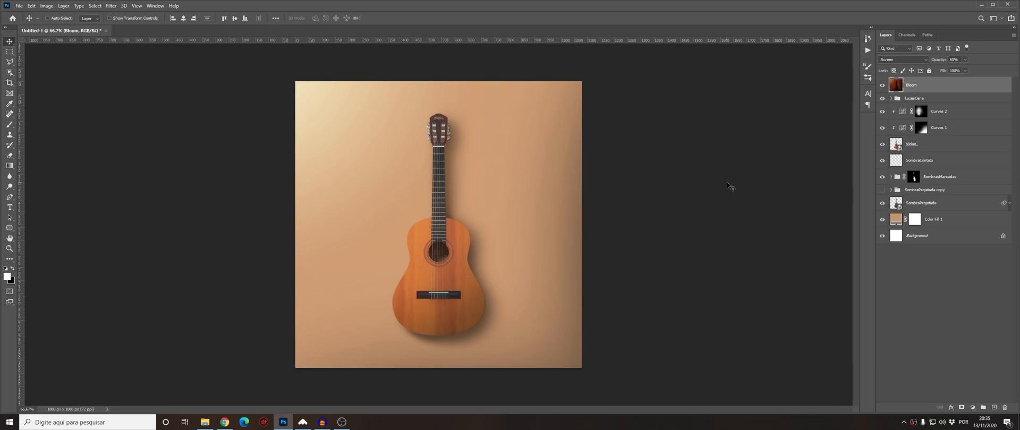
Step: Compare the cast shadow of the SombraProjetada smart object with that of the SombraProjetada copy group by alternating their visibility
{"action": "left_click", "coordinate": [882, 204]}
{"action": "left_click", "coordinate": [882, 189]}
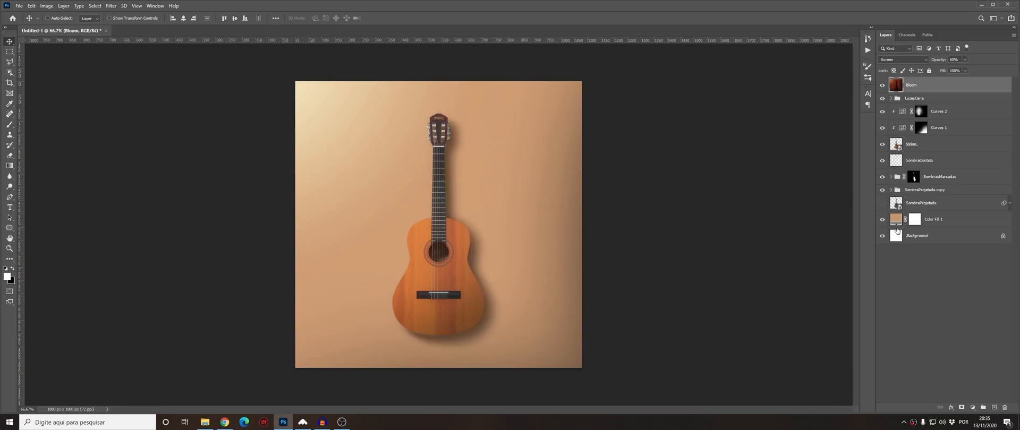
{"action": "left_click", "coordinate": [882, 189]}
{"action": "left_click", "coordinate": [882, 203]}
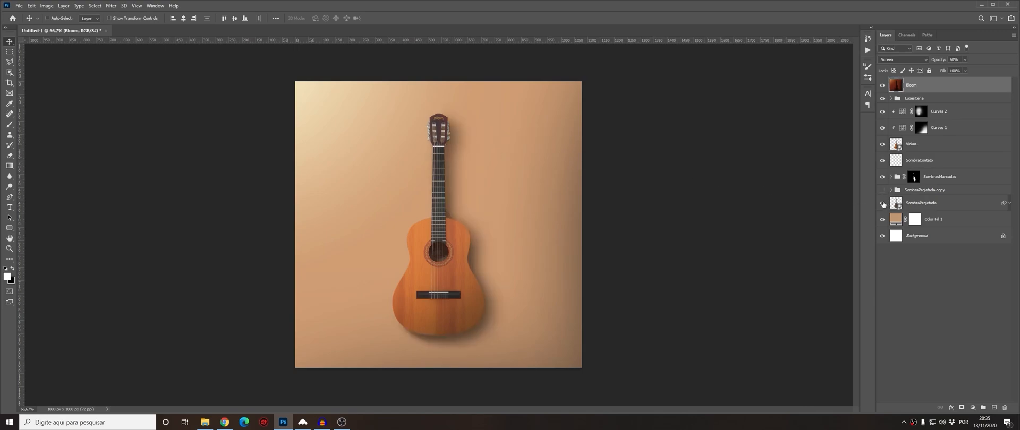
{"action": "left_click", "coordinate": [882, 203]}
{"action": "left_click", "coordinate": [882, 190]}
Step: Duplicate the SombraProjetada copy group, merge the duplicate into one layer converted to a Smart Object, and hide the source group
{"action": "left_click", "coordinate": [900, 192]}
{"action": "key", "text": "ctrl+j"}
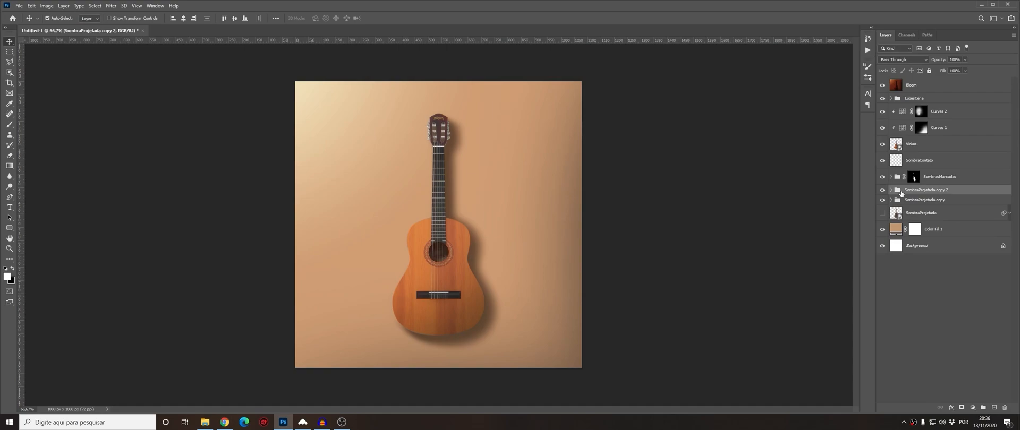
{"action": "key", "text": "ctrl+e"}
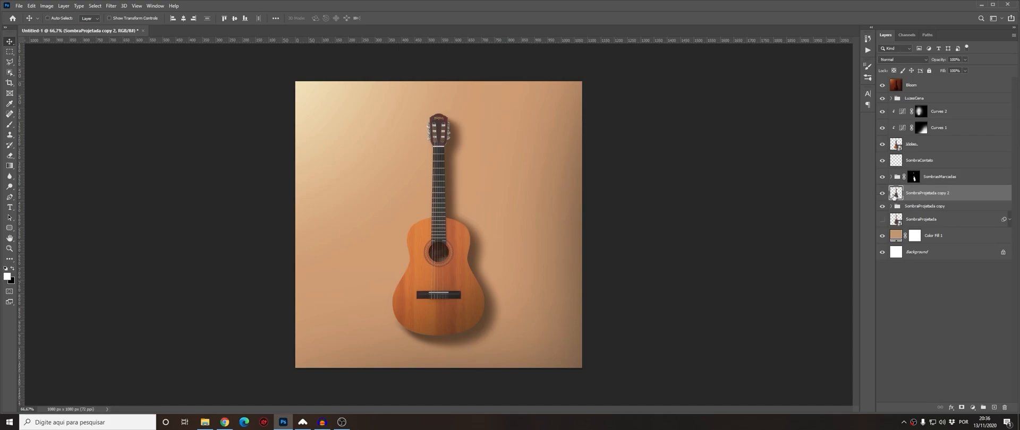
{"action": "right_click", "coordinate": [905, 193]}
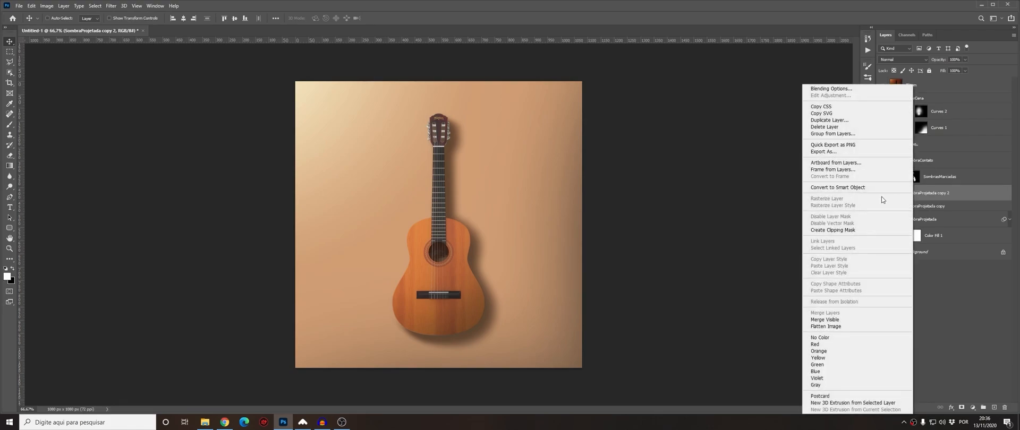
{"action": "left_click", "coordinate": [846, 188]}
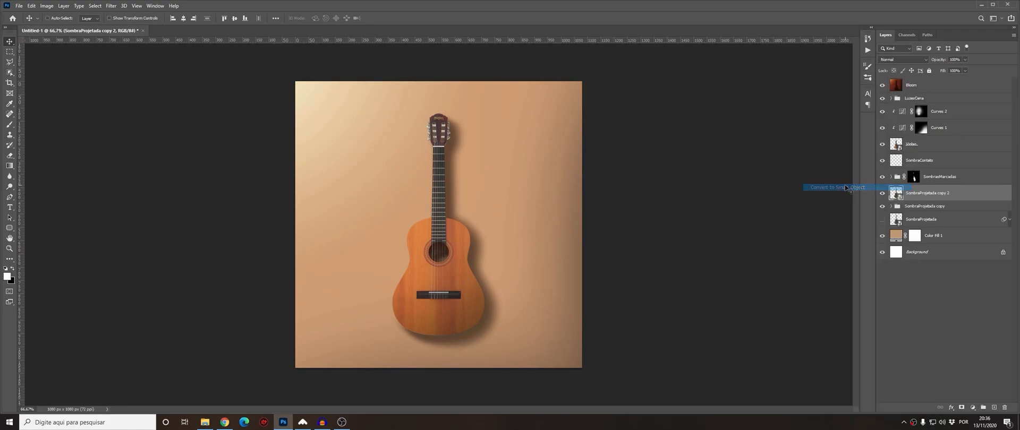
{"action": "left_click", "coordinate": [881, 207]}
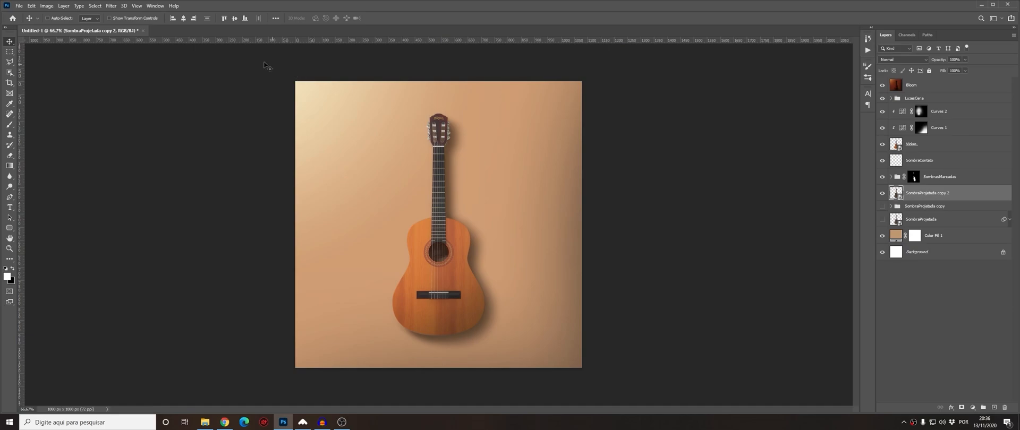
Step: Apply a Gaussian Blur smart filter with a 20.8-pixel radius to the SombraProjetada copy 2 smart object
{"action": "left_click", "coordinate": [112, 6]}
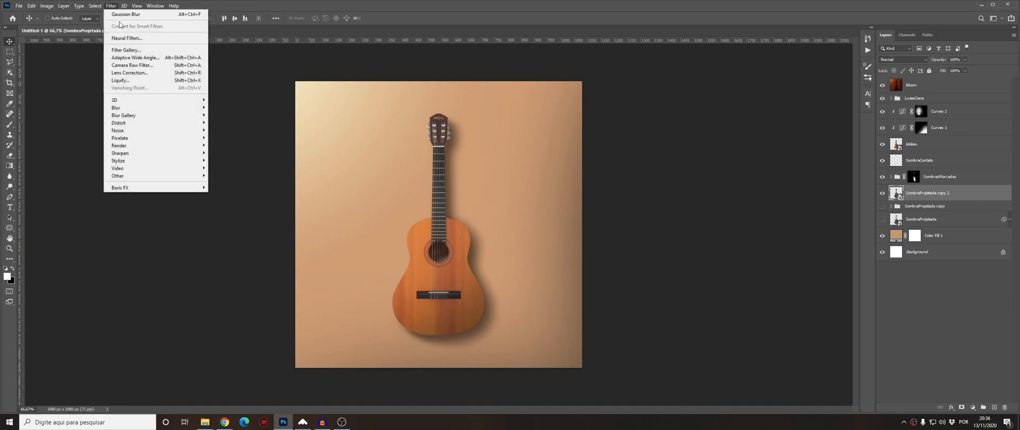
{"action": "mouse_move", "coordinate": [159, 108]}
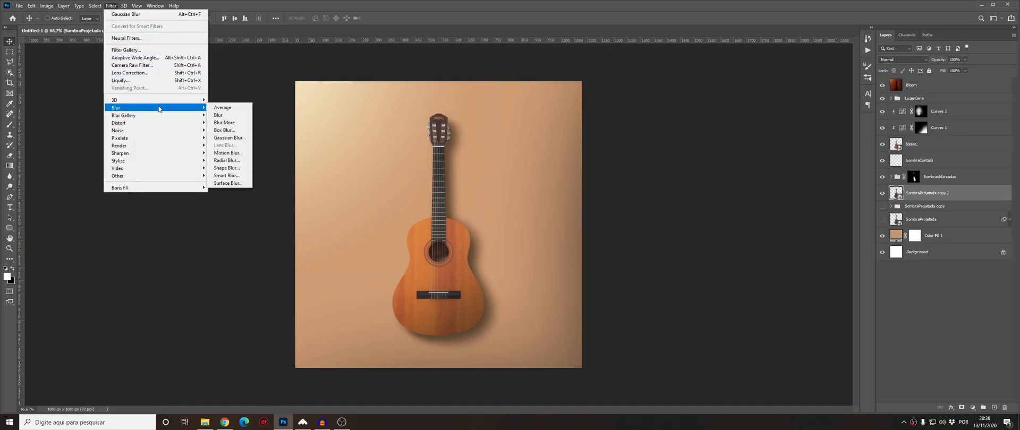
{"action": "left_click", "coordinate": [229, 137]}
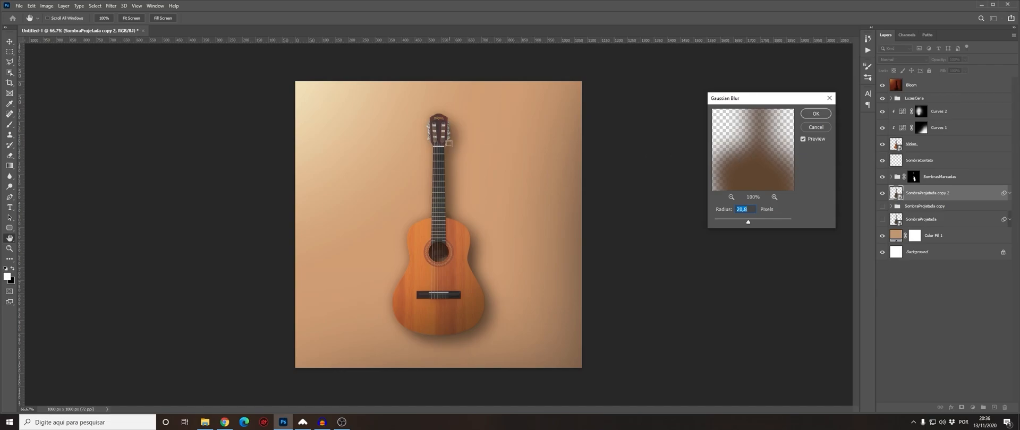
{"action": "left_click", "coordinate": [814, 115]}
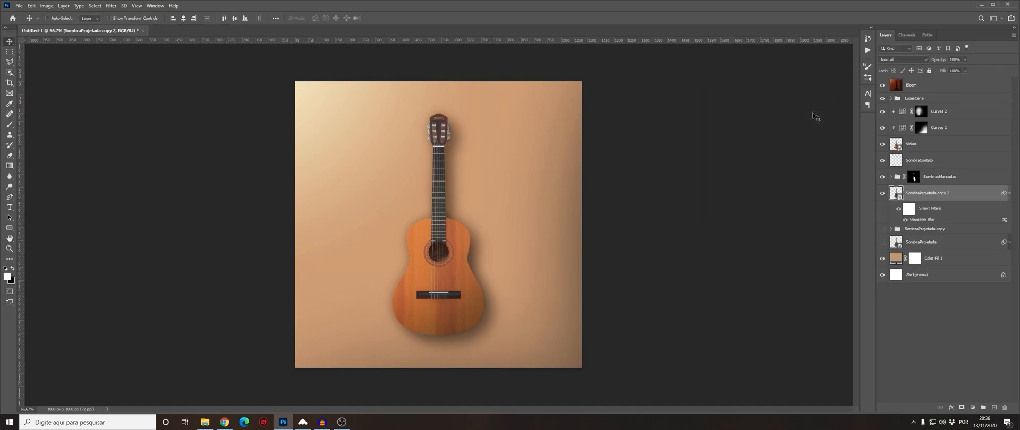
Step: Invert the smart filter mask to black and paint white beside the guitar's right side to blur the shadow's outer edge
{"action": "left_click", "coordinate": [909, 209]}
{"action": "key", "text": "ctrl+i"}
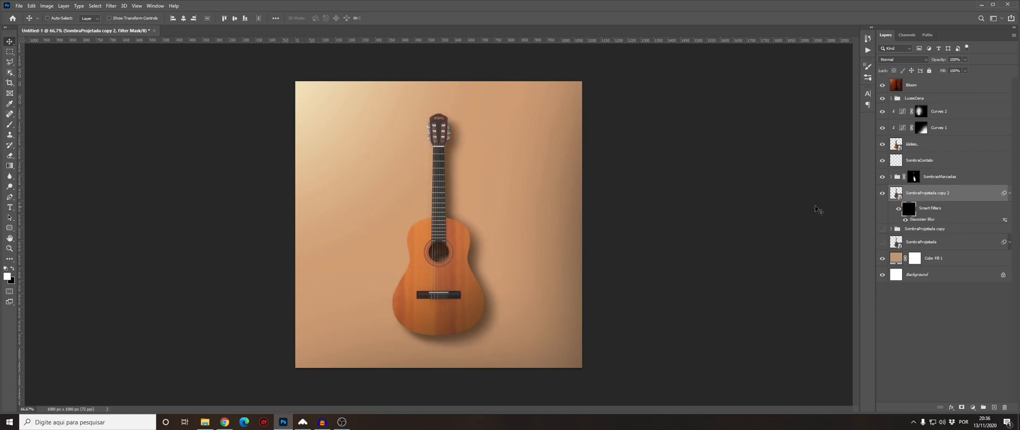
{"action": "key", "text": "b"}
{"action": "mouse_move", "coordinate": [489, 157]}
{"action": "left_mouse_down"}
{"action": "mouse_move", "coordinate": [511, 301]}
{"action": "mouse_move", "coordinate": [487, 331]}
{"action": "left_mouse_up"}
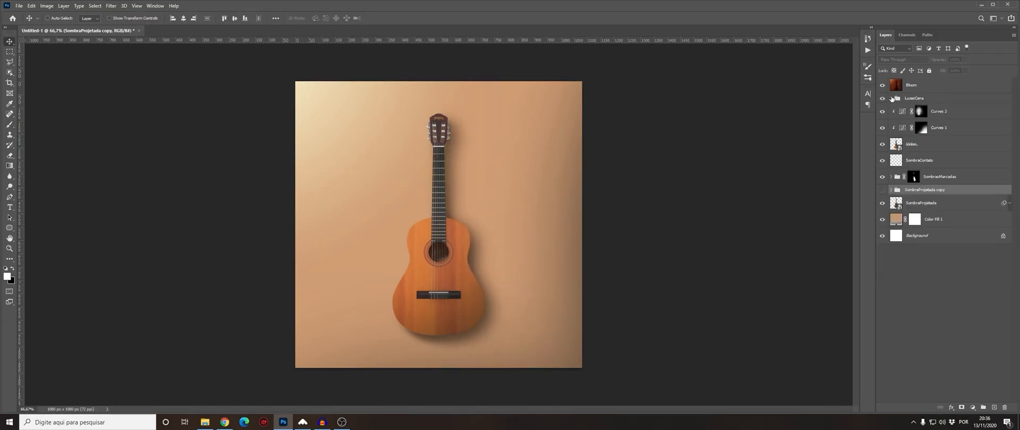
Step: Show the clipped colour fill in the LuzesCena group, open its colour, and check the group's effect on the scene
{"action": "left_click", "coordinate": [892, 98]}
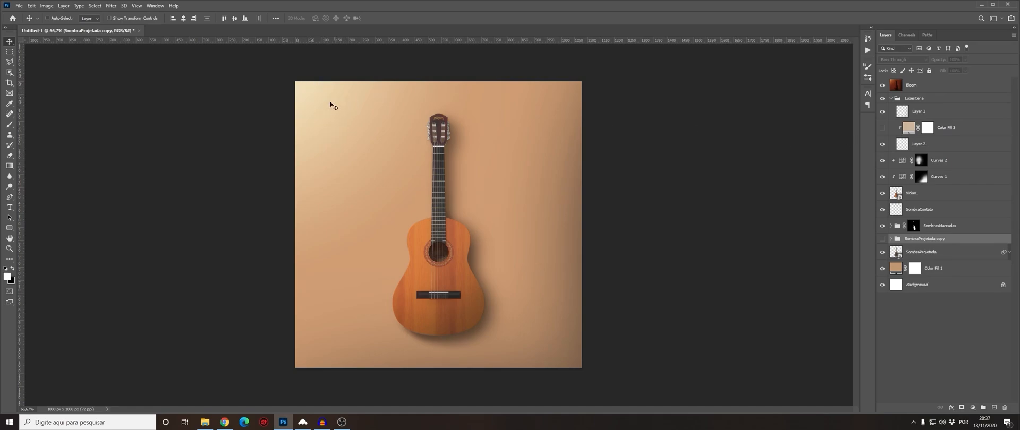
{"action": "left_click", "coordinate": [882, 128]}
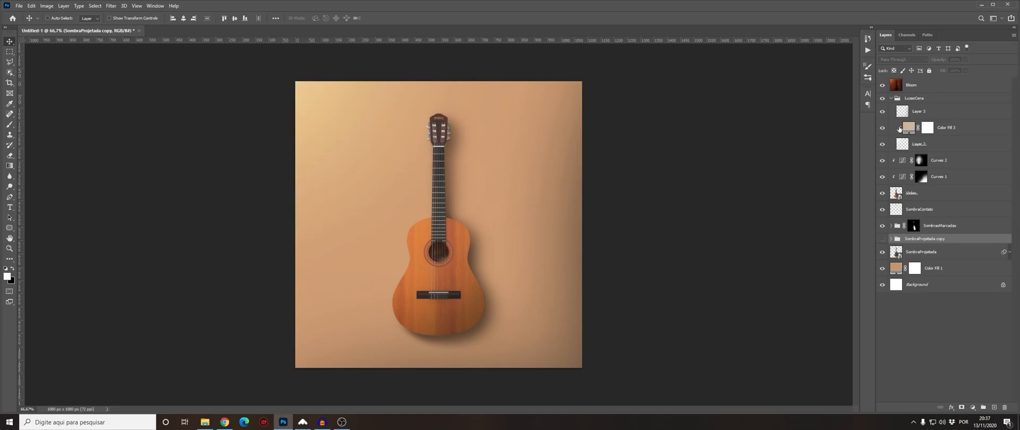
{"action": "double_click", "coordinate": [909, 127]}
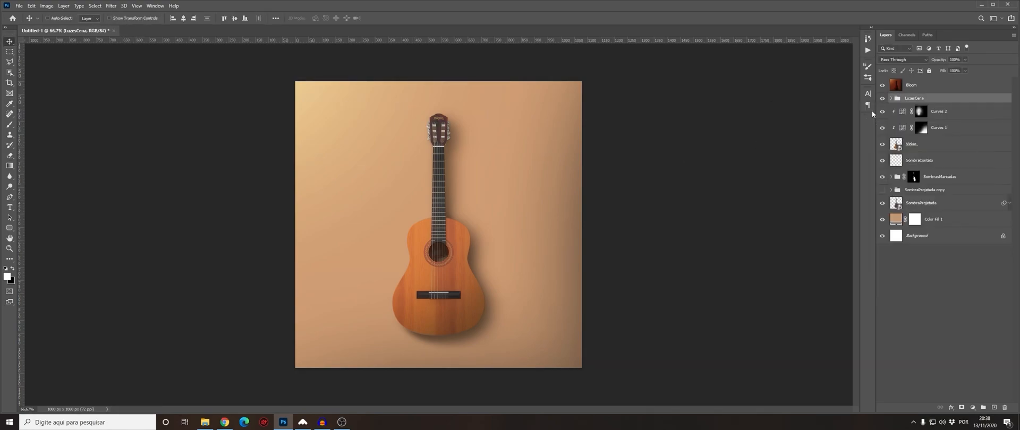
{"action": "left_click", "coordinate": [882, 99]}
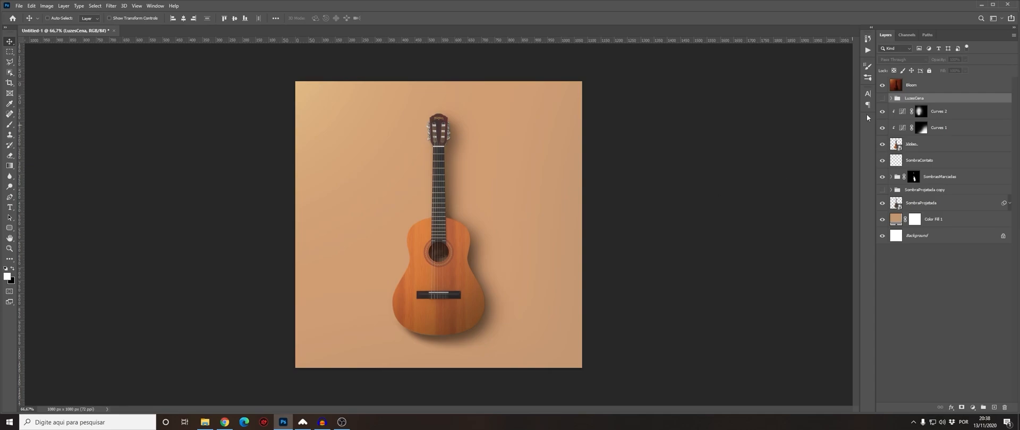
{"action": "left_click", "coordinate": [882, 99]}
Step: Add a Curves adjustment above Bloom with a gentle S-curve that darkens shadows and brightens highlights, and compare before and after
{"action": "key", "text": "alt+bracketright"}
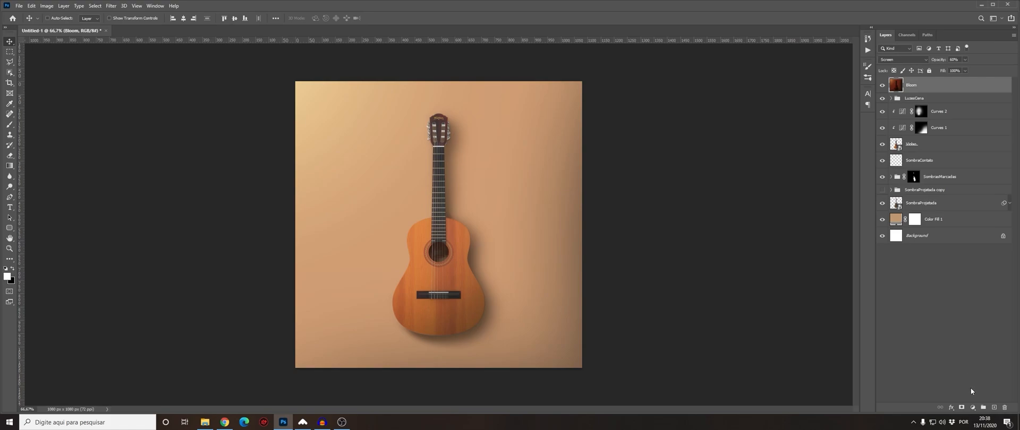
{"action": "left_click", "coordinate": [973, 407]}
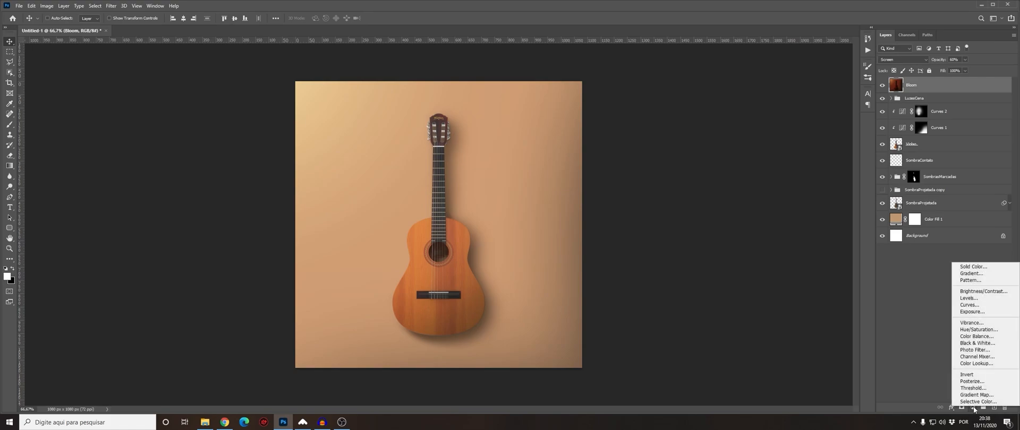
{"action": "left_click", "coordinate": [968, 306]}
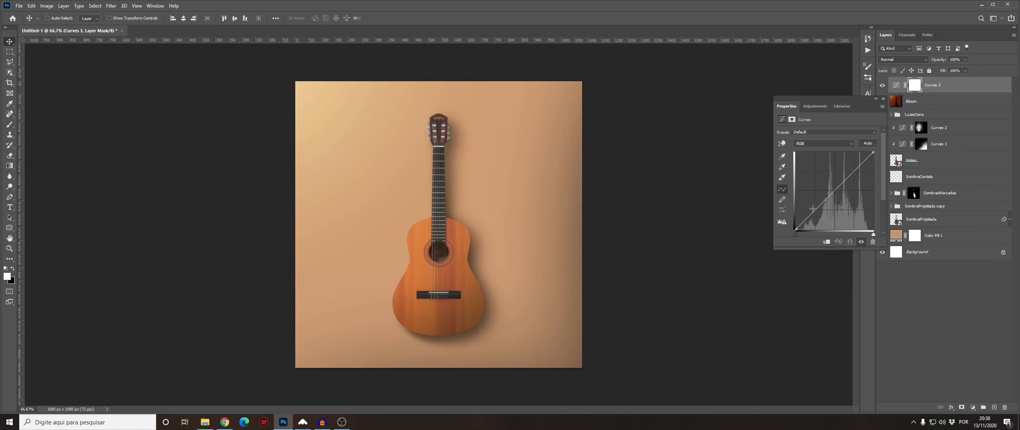
{"action": "left_click", "coordinate": [813, 211]}
{"action": "left_click_drag", "start_coordinate": [813, 211], "coordinate": [816, 214]}
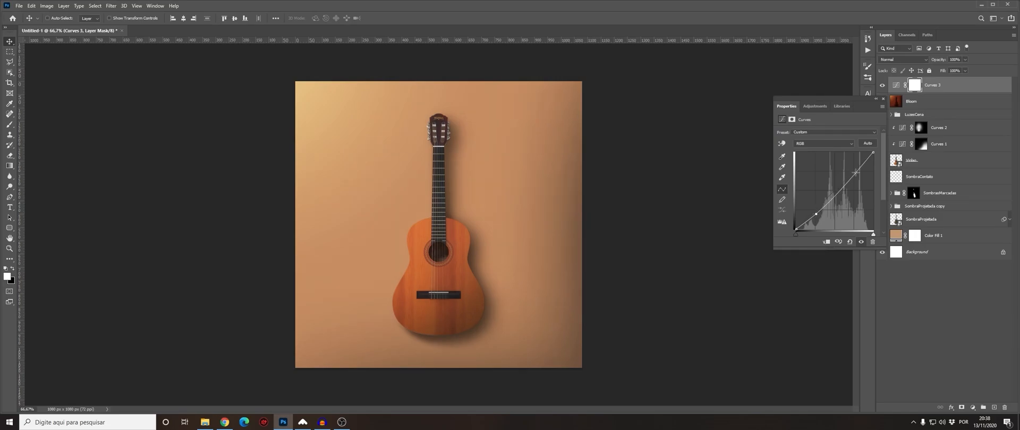
{"action": "left_click_drag", "start_coordinate": [860, 169], "coordinate": [857, 164]}
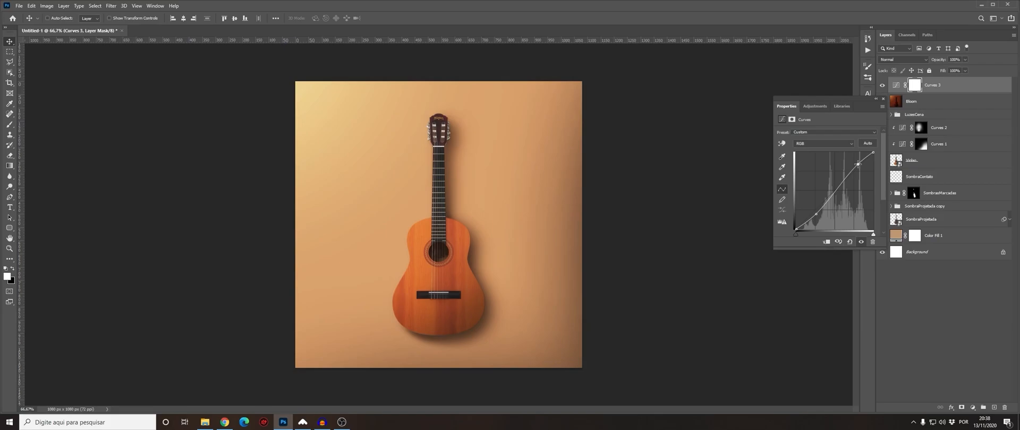
{"action": "left_click", "coordinate": [883, 85]}
{"action": "left_click", "coordinate": [883, 85]}
{"action": "left_click", "coordinate": [884, 86]}
{"action": "left_click", "coordinate": [884, 85]}
Step: Raise the Curves 3 black point slightly to fade the darkest tones, and compare the scene with and without the adjustment
{"action": "left_click_drag", "start_coordinate": [795, 228], "coordinate": [795, 224]}
{"action": "left_click_drag", "start_coordinate": [796, 225], "coordinate": [796, 222]}
{"action": "left_click", "coordinate": [883, 86]}
{"action": "left_click", "coordinate": [883, 86]}
{"action": "left_click", "coordinate": [883, 86]}
{"action": "left_click", "coordinate": [883, 86]}
{"action": "left_click", "coordinate": [883, 98]}
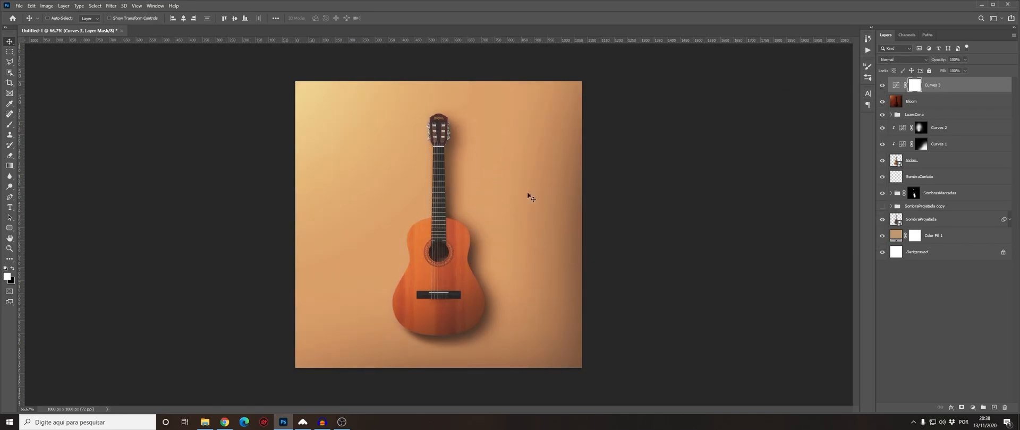
Step: Add a Hue/Saturation adjustment on top, lower the saturation slightly, and compare the scene before and after
{"action": "left_click", "coordinate": [975, 407]}
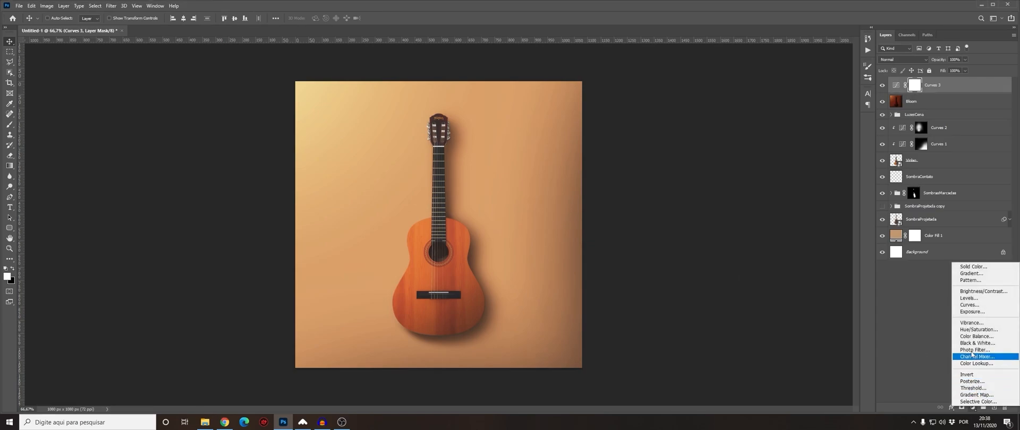
{"action": "left_click", "coordinate": [968, 330]}
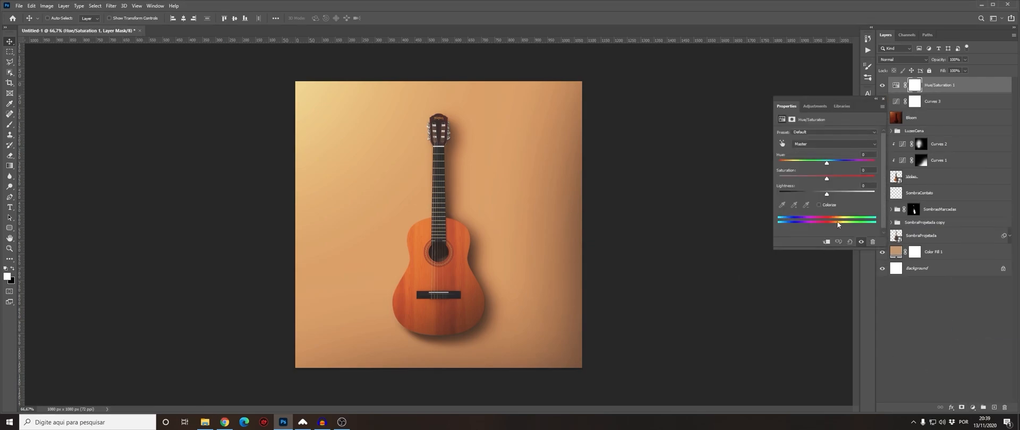
{"action": "left_click_drag", "start_coordinate": [826, 180], "coordinate": [824, 180]}
{"action": "left_click", "coordinate": [882, 86]}
{"action": "left_click", "coordinate": [882, 86]}
{"action": "left_click", "coordinate": [883, 99]}
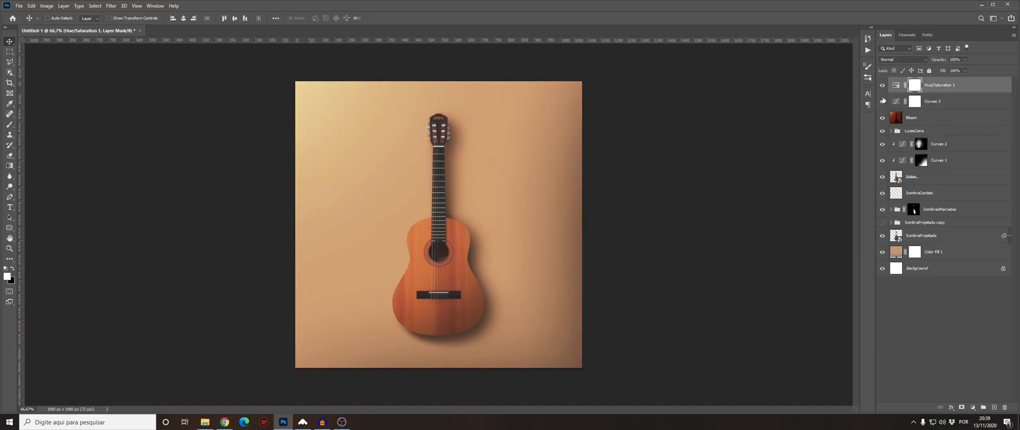
Step: Add a Color Lookup adjustment directly above Curves 3 and load the filmstock_50.3dl 3D LUT
{"action": "left_click", "coordinate": [933, 103]}
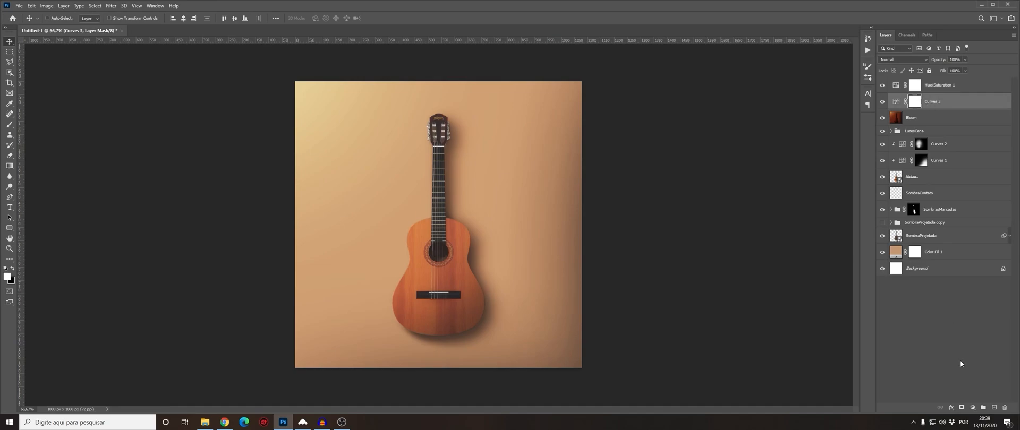
{"action": "left_click", "coordinate": [973, 409]}
{"action": "left_click", "coordinate": [935, 103]}
{"action": "left_click", "coordinate": [973, 409]}
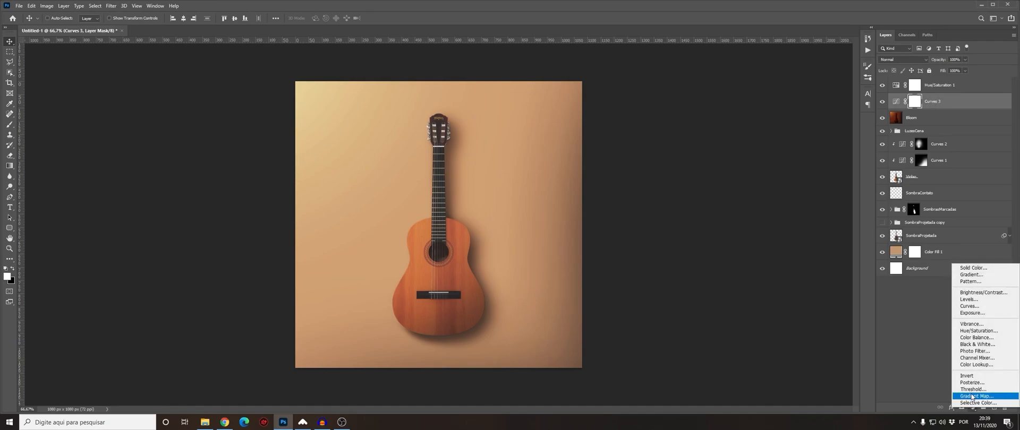
{"action": "left_click", "coordinate": [970, 365]}
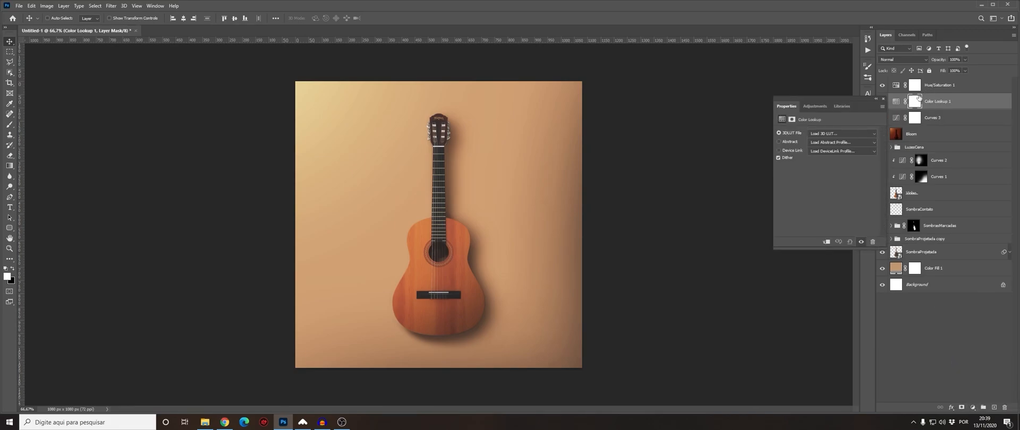
{"action": "left_click", "coordinate": [829, 137]}
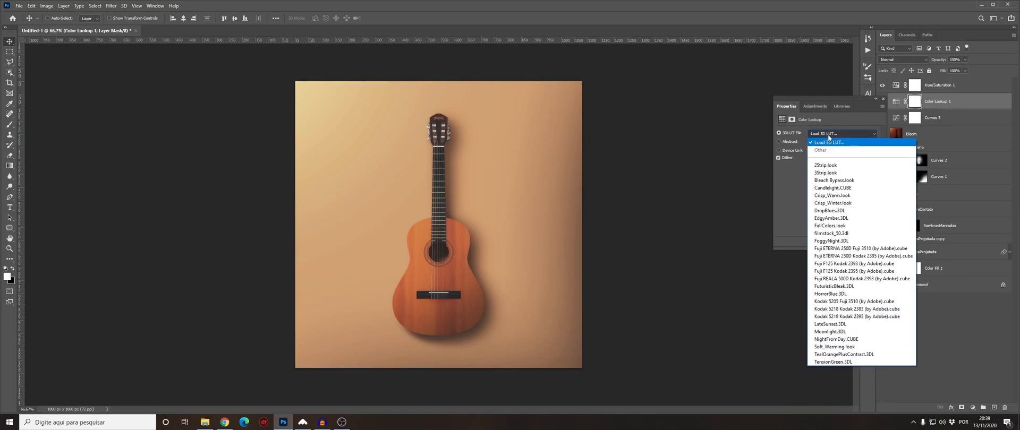
{"action": "left_click", "coordinate": [849, 233]}
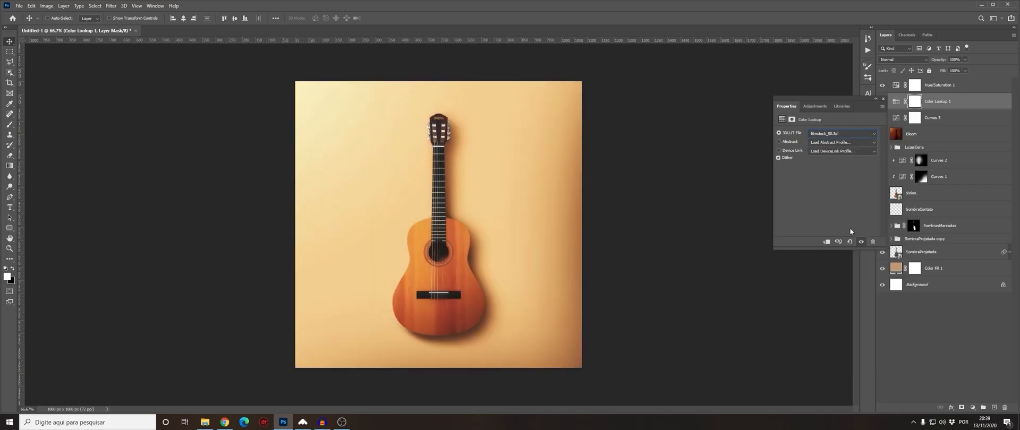
Step: Compare the scene with and without the Color Lookup adjustment, and lower its opacity to 52%
{"action": "left_click", "coordinate": [882, 99]}
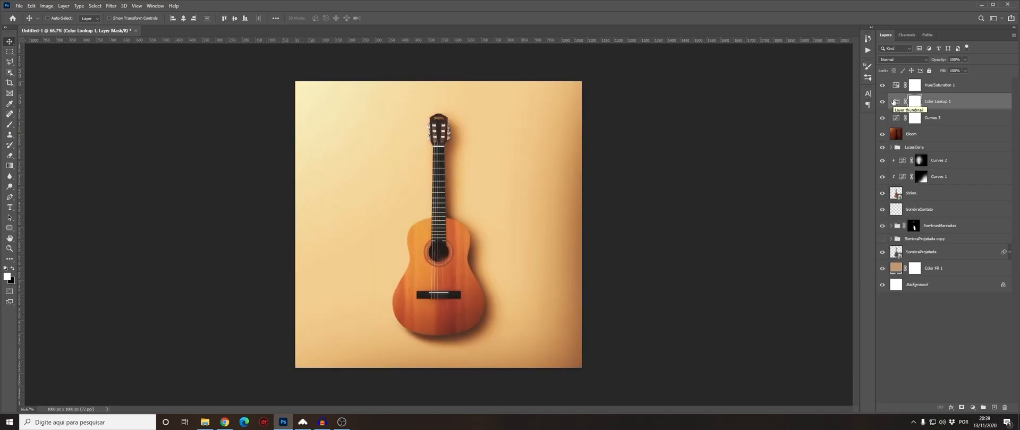
{"action": "left_click", "coordinate": [964, 71]}
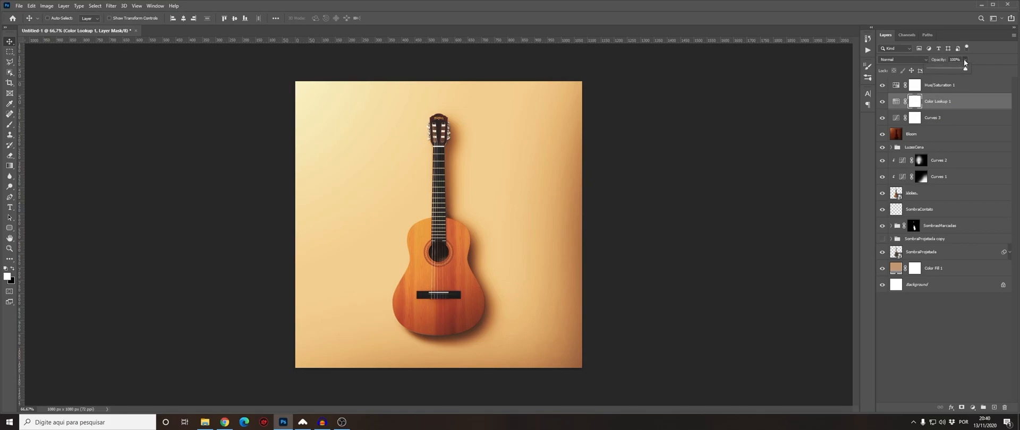
{"action": "left_click_drag", "start_coordinate": [965, 71], "coordinate": [945, 70]}
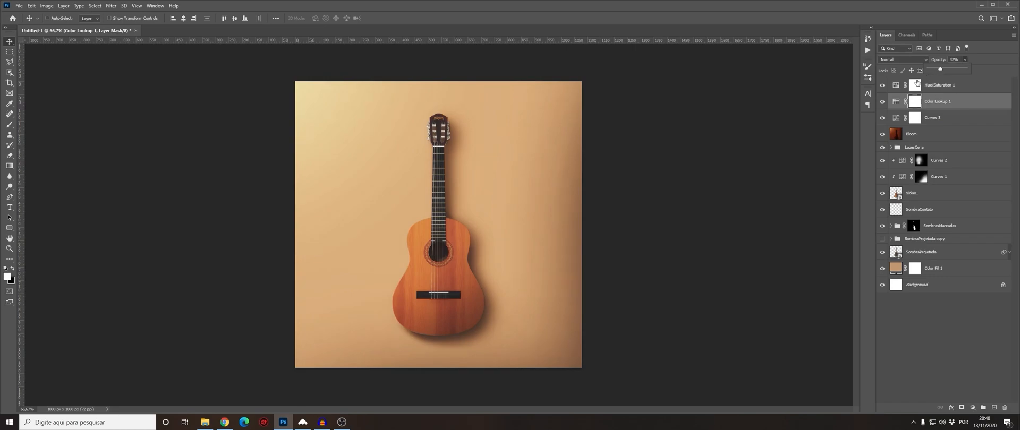
Step: Add a Color Balance adjustment on top, with midtones at -3, -9, +2 and shadows at Magenta-Green +1, Yellow-Blue -3
{"action": "left_click", "coordinate": [948, 85]}
{"action": "left_click", "coordinate": [972, 407]}
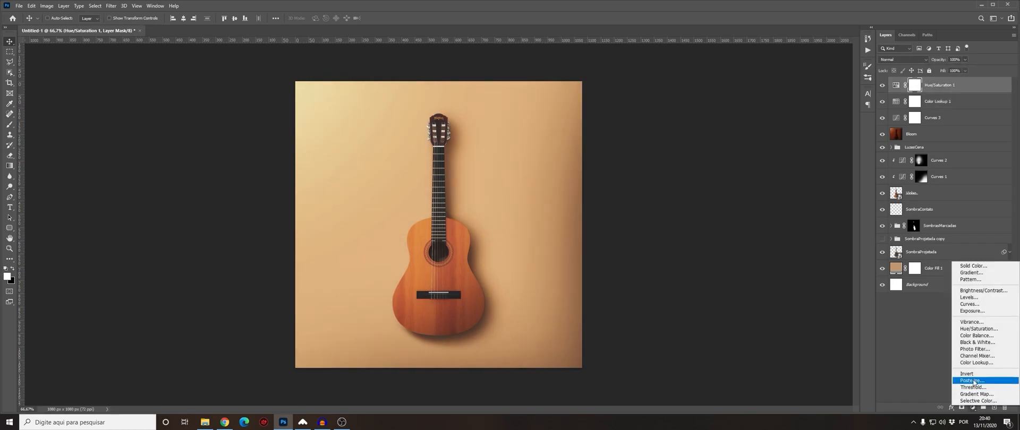
{"action": "left_click", "coordinate": [972, 336]}
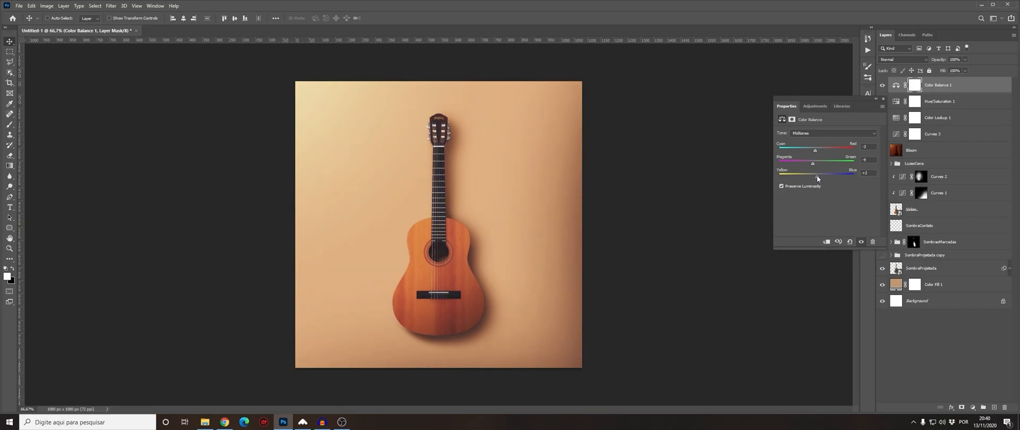
{"action": "left_click", "coordinate": [807, 131]}
{"action": "left_click", "coordinate": [809, 139]}
Step: Set the Color Balance highlights to Cyan-Red +2, Magenta-Green -3 and Yellow-Blue -5
{"action": "left_click", "coordinate": [806, 136]}
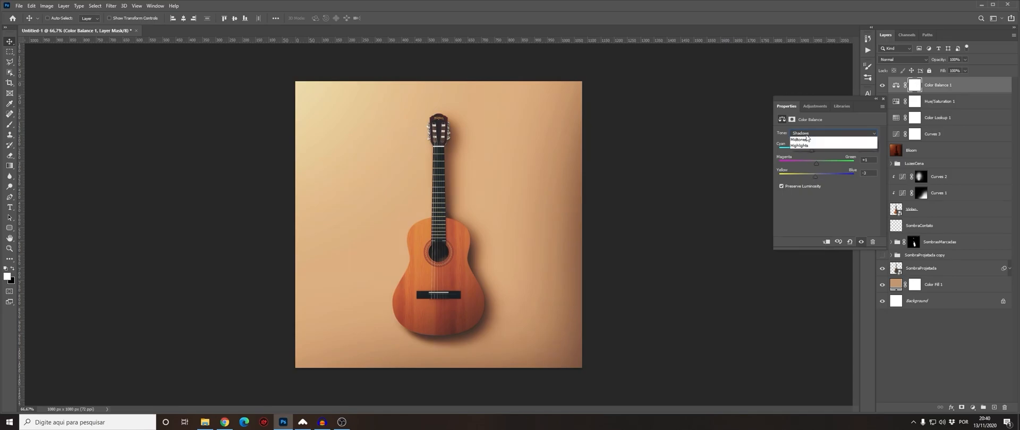
{"action": "left_click", "coordinate": [806, 152]}
{"action": "left_click", "coordinate": [805, 133]}
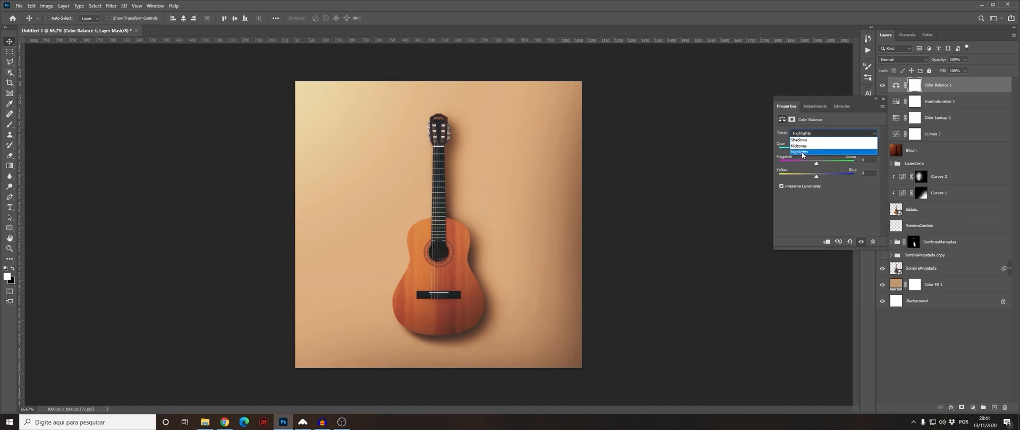
{"action": "left_click", "coordinate": [800, 153]}
{"action": "left_click_drag", "start_coordinate": [817, 151], "coordinate": [814, 177]}
Step: Compare the scene with and without the Color Balance adjustment several times
{"action": "left_click", "coordinate": [881, 88]}
{"action": "left_click", "coordinate": [882, 87]}
{"action": "left_click", "coordinate": [882, 87]}
{"action": "left_click", "coordinate": [882, 87]}
{"action": "left_click", "coordinate": [882, 88]}
{"action": "left_click", "coordinate": [882, 87]}
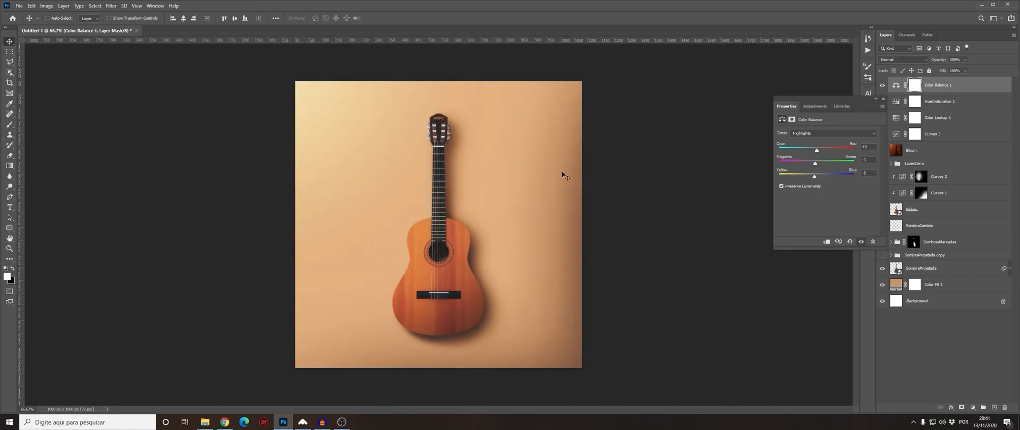
{"action": "left_click", "coordinate": [882, 87]}
{"action": "left_click", "coordinate": [882, 87]}
{"action": "left_click", "coordinate": [882, 88]}
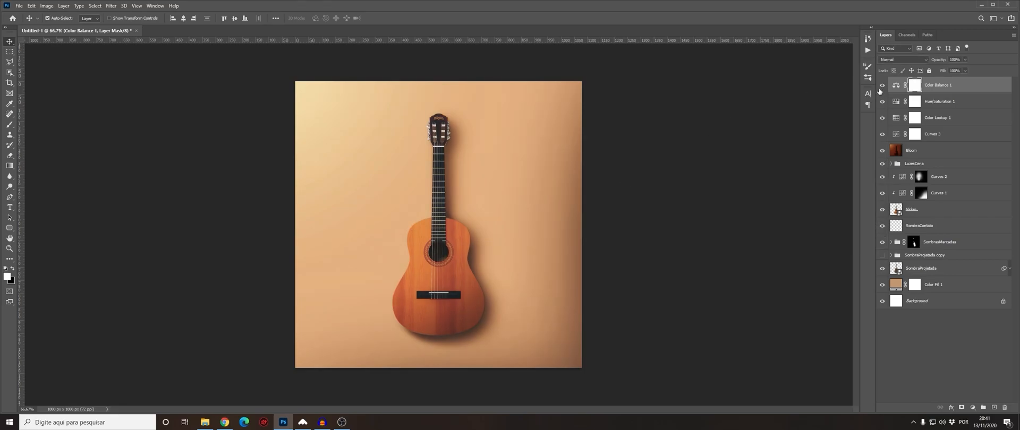
Step: Stamp all visible layers into a new top layer and convert it to a smart object
{"action": "key", "text": "ctrl+shift+alt+e"}
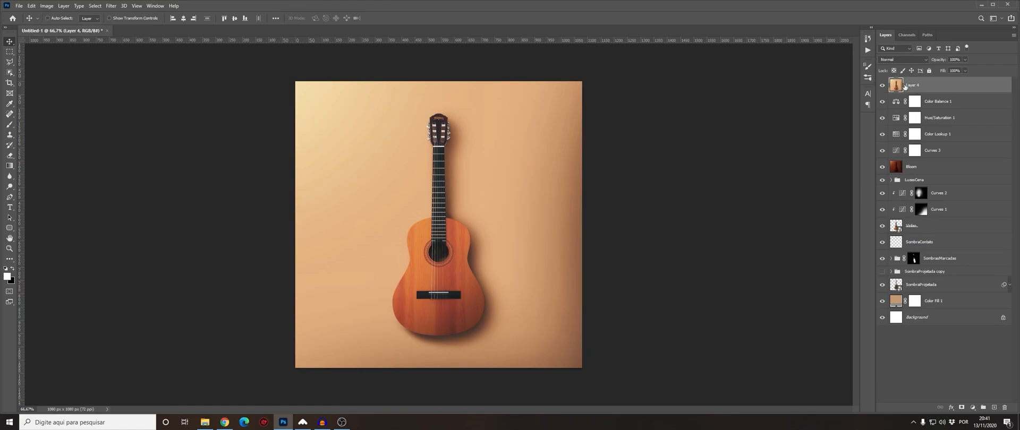
{"action": "right_click", "coordinate": [911, 88]}
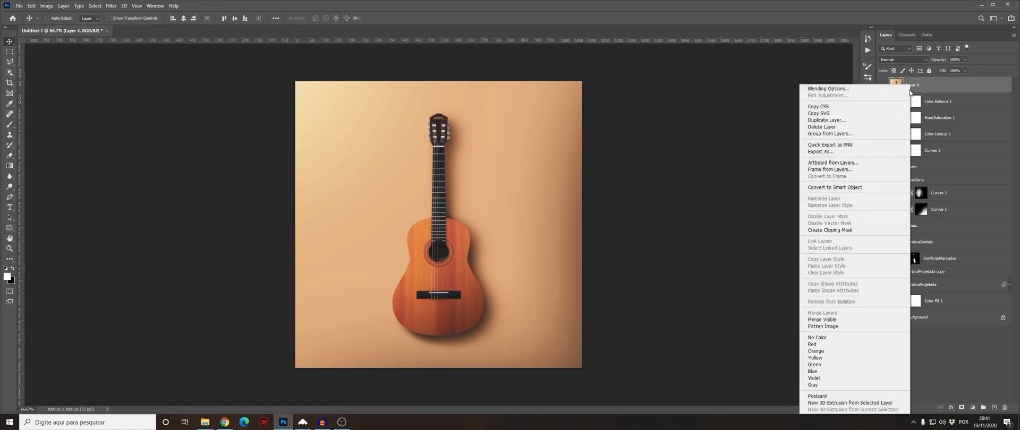
{"action": "left_click", "coordinate": [834, 188]}
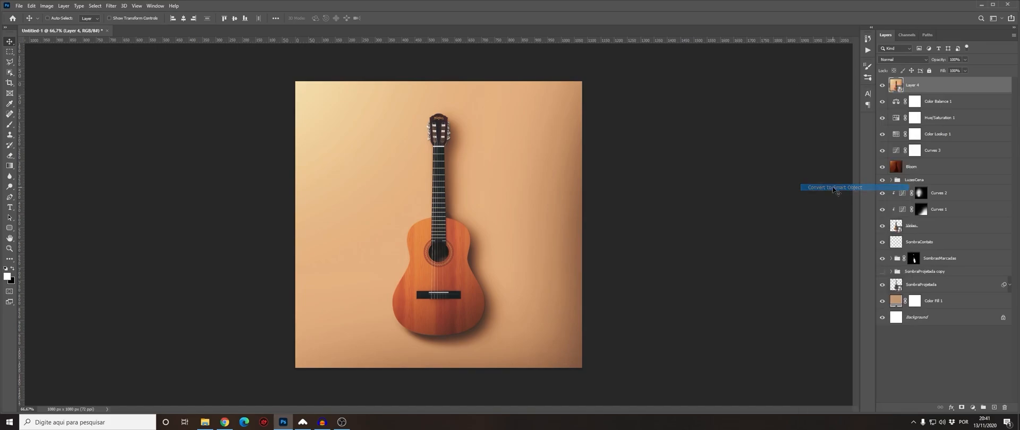
Step: Start the Camera Raw Filter on the stamped smart object and set Contrast to +13 and Vibrance to -12
{"action": "left_click", "coordinate": [112, 7]}
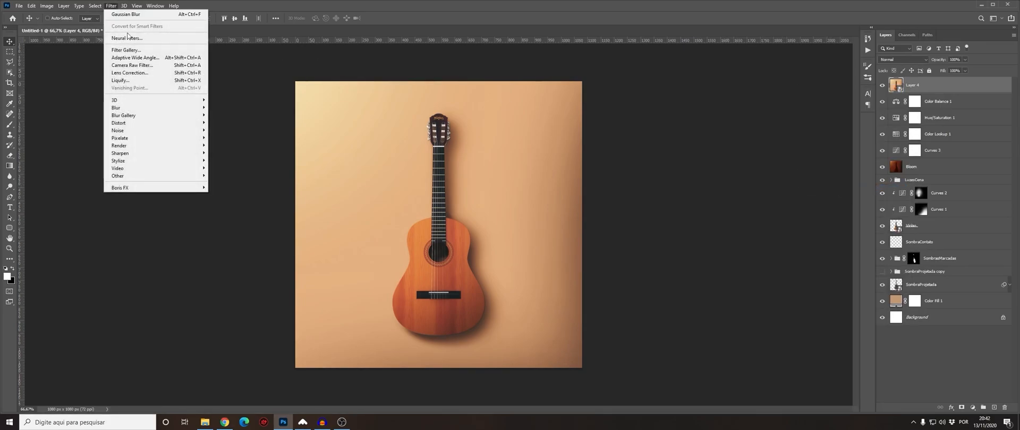
{"action": "left_click", "coordinate": [140, 66]}
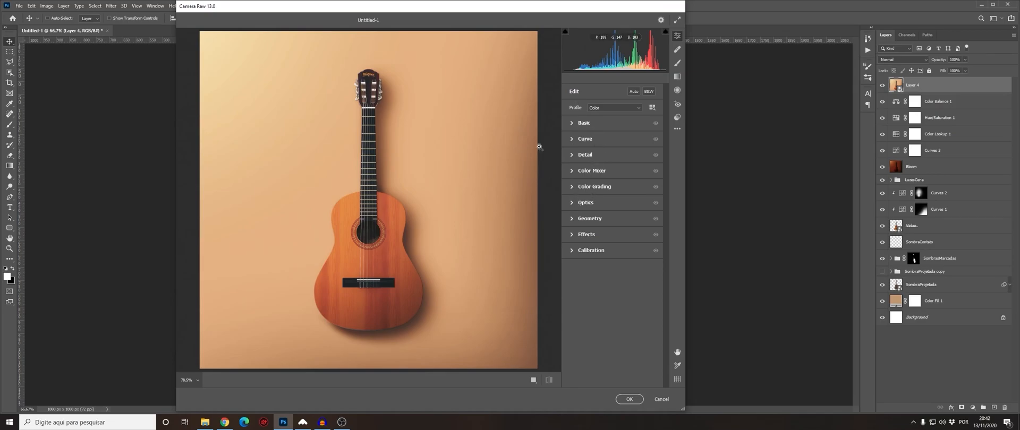
{"action": "left_click", "coordinate": [571, 125]}
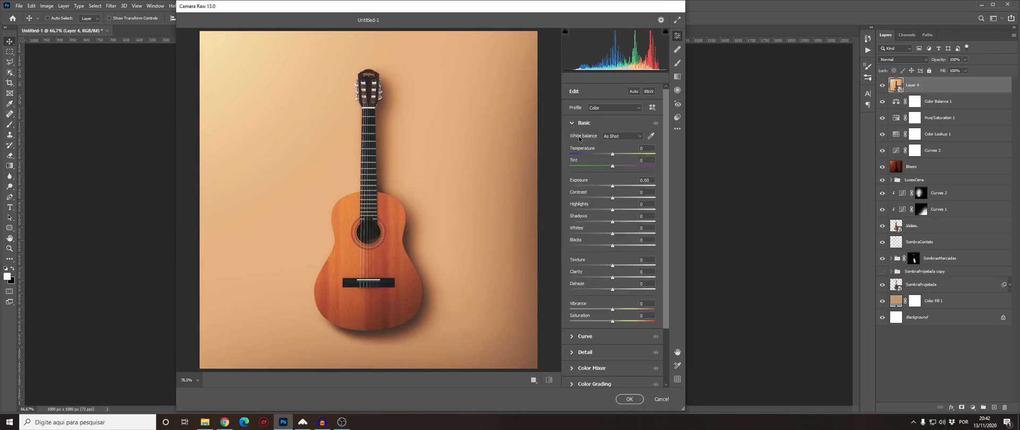
{"action": "left_click_drag", "start_coordinate": [612, 199], "coordinate": [615, 199]}
{"action": "left_click_drag", "start_coordinate": [618, 200], "coordinate": [618, 200]}
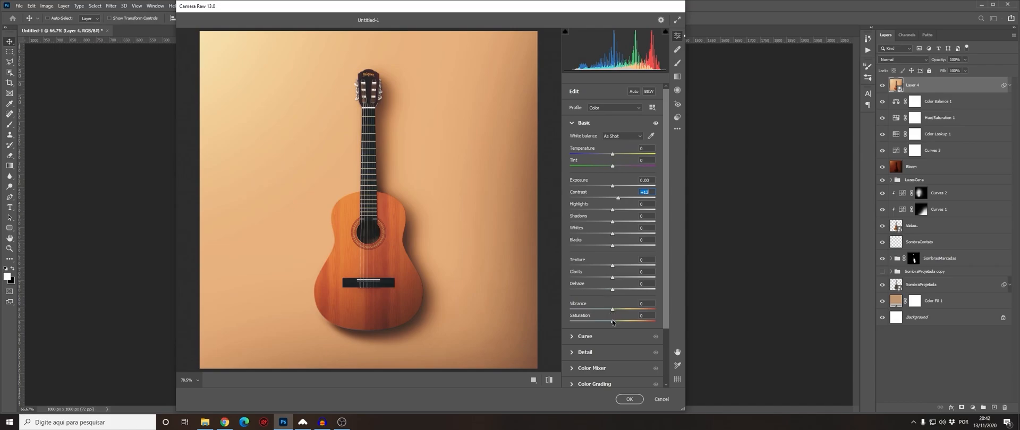
{"action": "left_click_drag", "start_coordinate": [612, 312], "coordinate": [607, 312]}
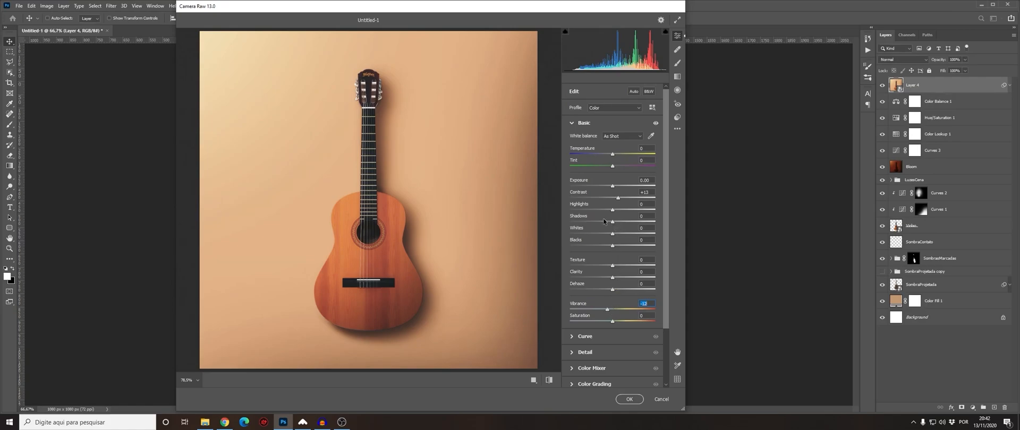
Step: Set Shadows to -13, Blacks to -7 and Texture to +30 in Camera Raw, and compare with the default settings
{"action": "left_click_drag", "start_coordinate": [612, 224], "coordinate": [611, 248]}
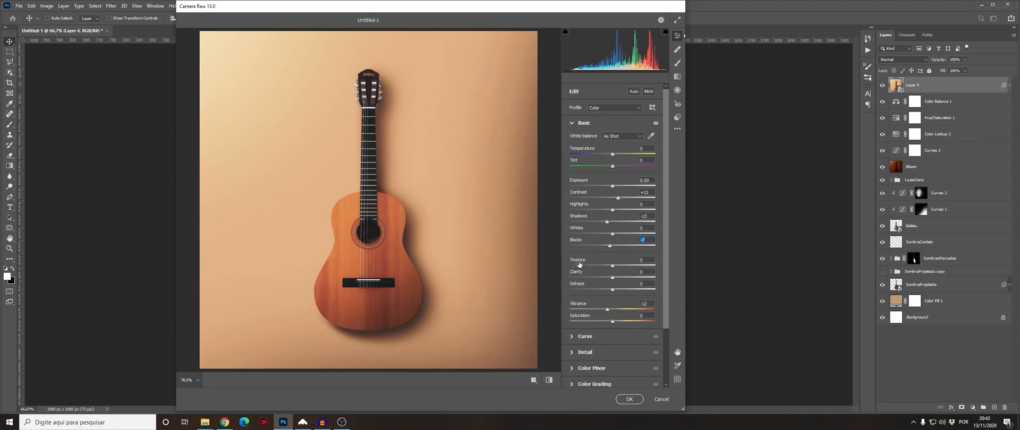
{"action": "left_click_drag", "start_coordinate": [612, 265], "coordinate": [615, 267]}
{"action": "left_click", "coordinate": [549, 380]}
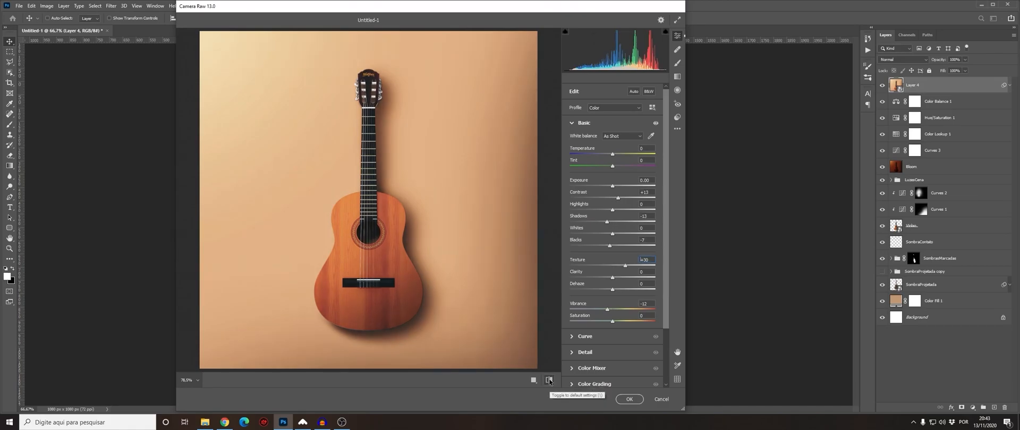
{"action": "left_click", "coordinate": [549, 380]}
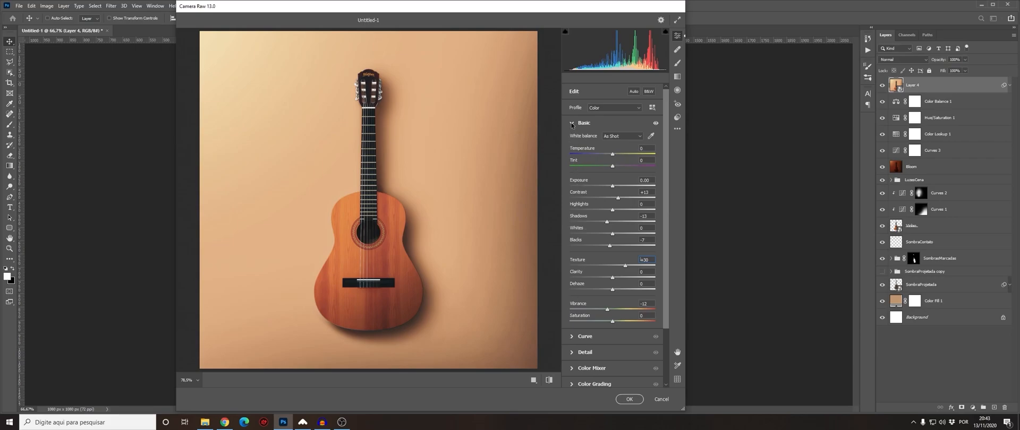
Step: Slightly shift the hues of the oranges, reds and yellows in the Camera Raw Color Mixer
{"action": "left_click", "coordinate": [572, 124]}
{"action": "left_click", "coordinate": [572, 171]}
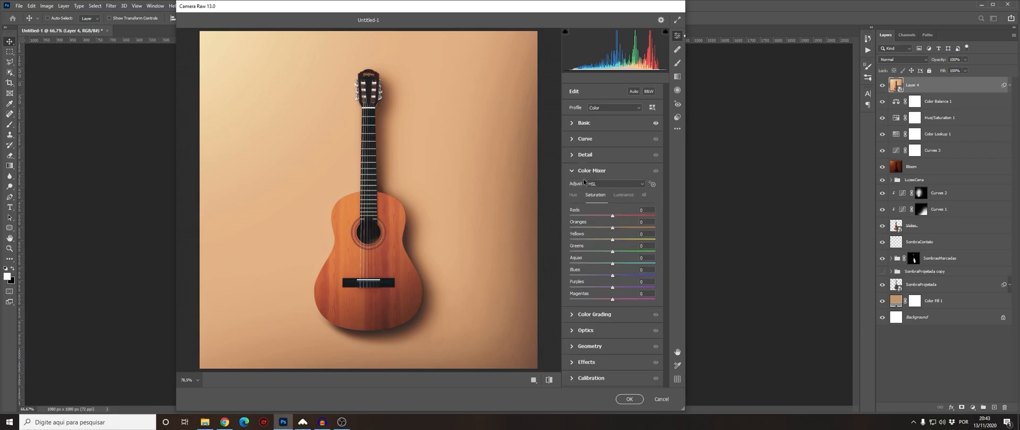
{"action": "left_click", "coordinate": [572, 196]}
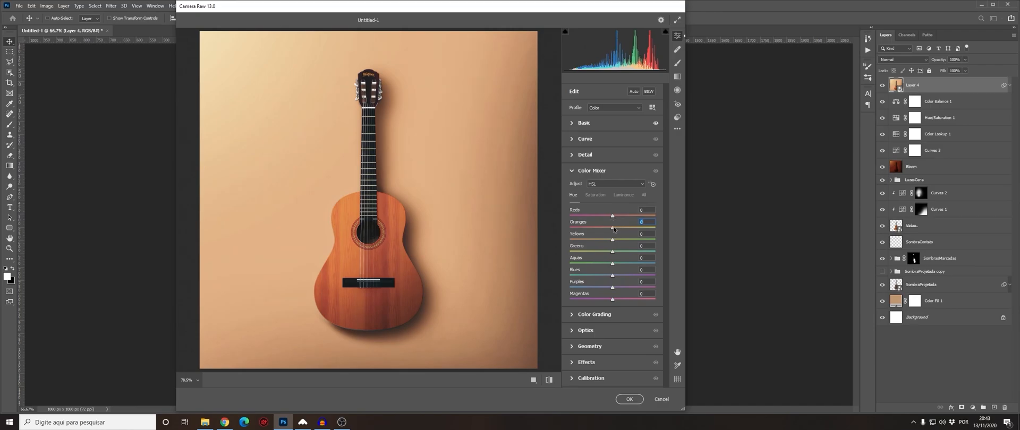
{"action": "left_click_drag", "start_coordinate": [613, 230], "coordinate": [610, 230]}
{"action": "left_click_drag", "start_coordinate": [612, 218], "coordinate": [613, 217]}
{"action": "left_click_drag", "start_coordinate": [612, 240], "coordinate": [610, 230]}
Step: Set Color Mixer saturation to Reds -5, Oranges -4 and Yellows +28, and apply the Camera Raw Filter after comparing before and after
{"action": "left_click", "coordinate": [594, 195]}
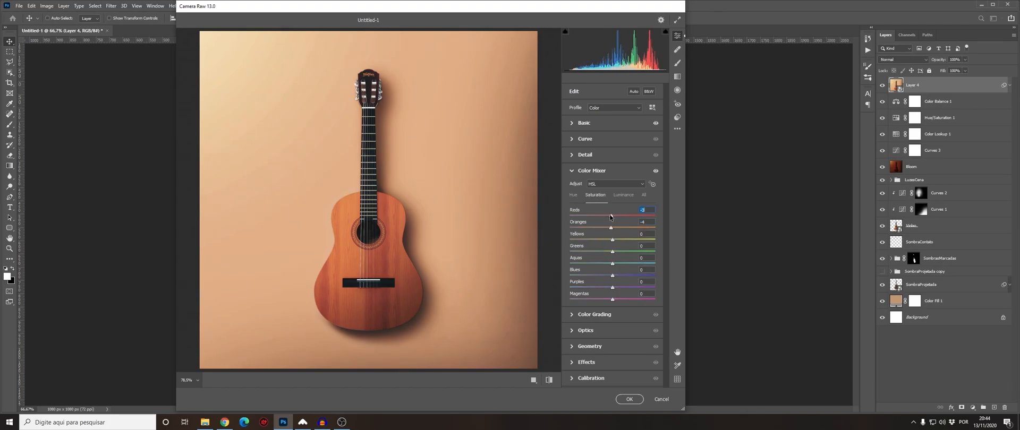
{"action": "mouse_move", "coordinate": [611, 241]}
{"action": "left_mouse_down"}
{"action": "mouse_move", "coordinate": [633, 242]}
{"action": "mouse_move", "coordinate": [624, 242]}
{"action": "left_mouse_up"}
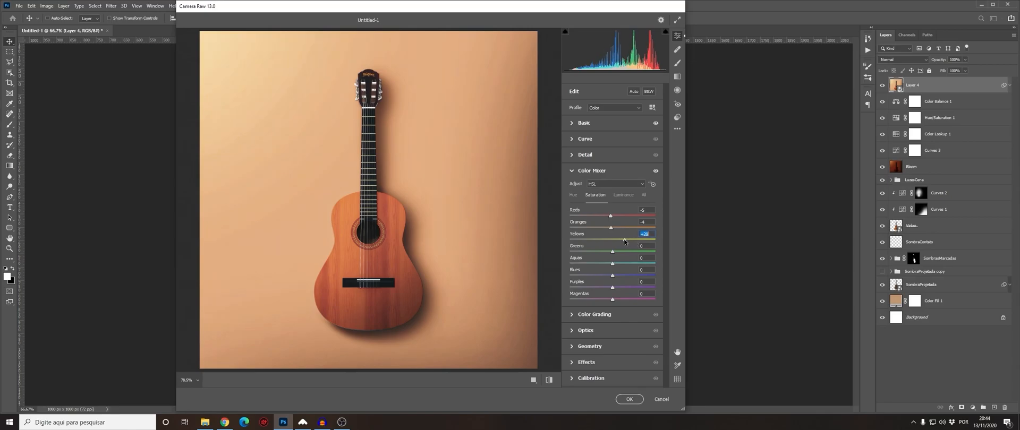
{"action": "left_click", "coordinate": [552, 383]}
{"action": "left_click", "coordinate": [551, 383]}
{"action": "left_click", "coordinate": [551, 383]}
{"action": "left_click", "coordinate": [552, 383]}
{"action": "left_click", "coordinate": [551, 383]}
{"action": "left_click", "coordinate": [552, 383]}
{"action": "left_click", "coordinate": [628, 400]}
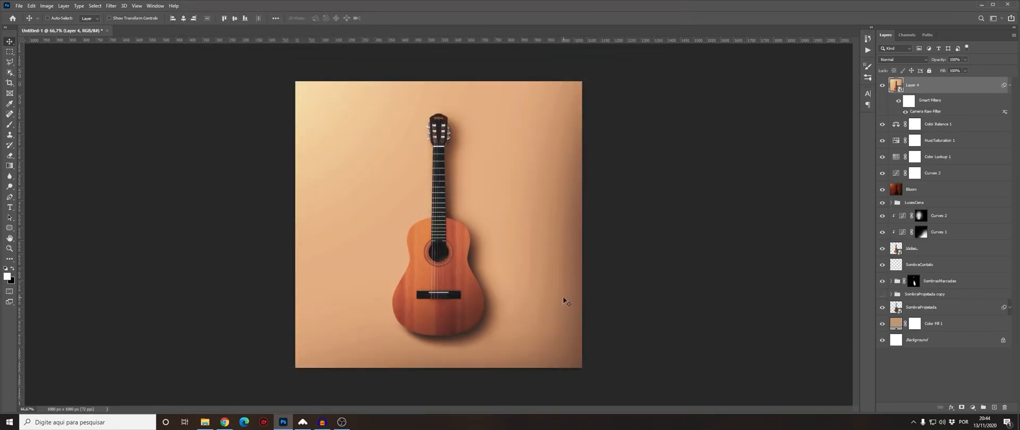
Step: Stamp all visible layers into another new layer above the Camera Raw smart object
{"action": "scroll", "coordinate": [435, 196], "scroll_direction": "up", "scroll_amount": 1}
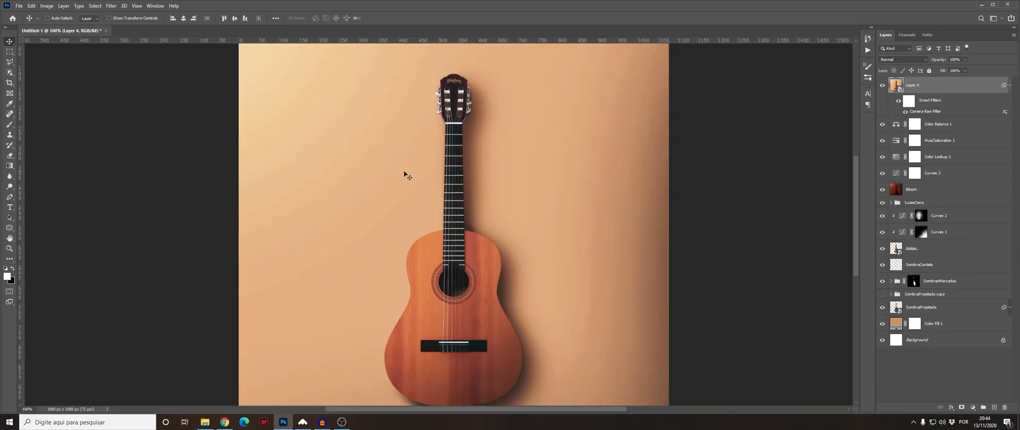
{"action": "key", "text": "ctrl"}
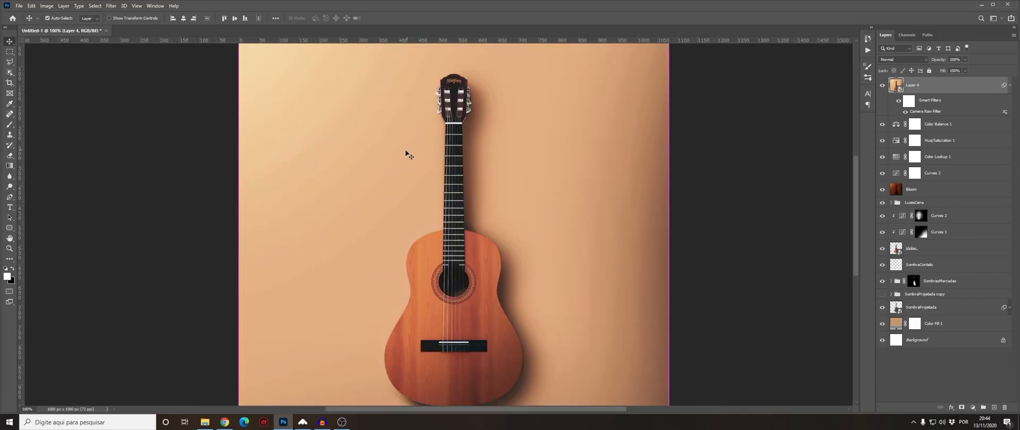
{"action": "key", "text": "ctrl+shift+alt+n"}
{"action": "key", "text": "ctrl+shift+alt+e"}
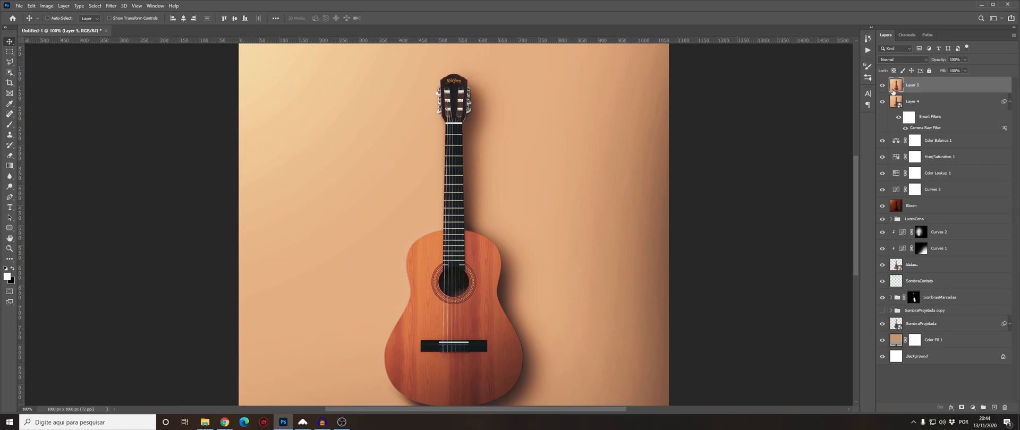
Step: Apply a Gaussian Blur to the stamped top layer that softens the whole guitar image
{"action": "left_click", "coordinate": [111, 6]}
{"action": "mouse_move", "coordinate": [171, 111]}
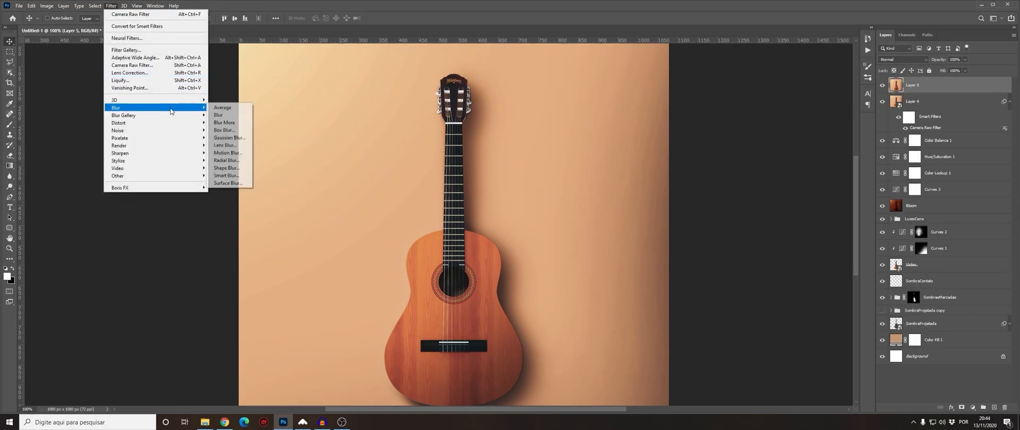
{"action": "left_click", "coordinate": [229, 138]}
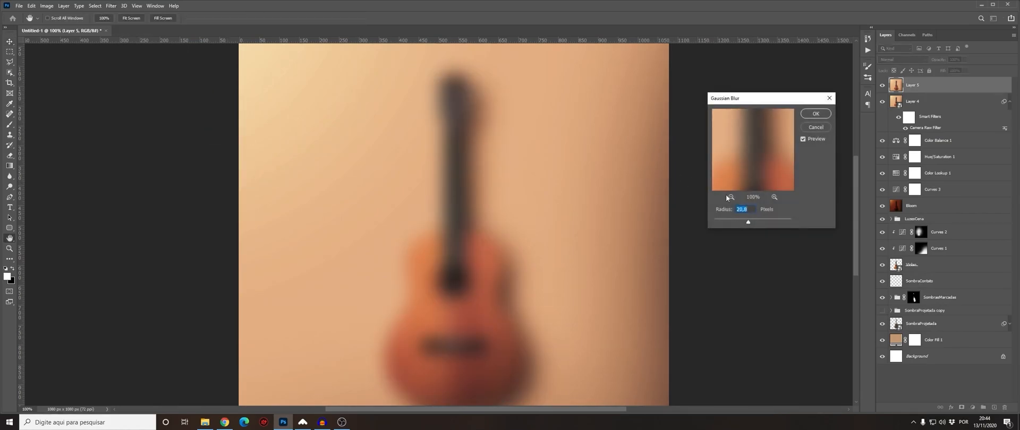
{"action": "left_click_drag", "start_coordinate": [748, 222], "coordinate": [726, 224]}
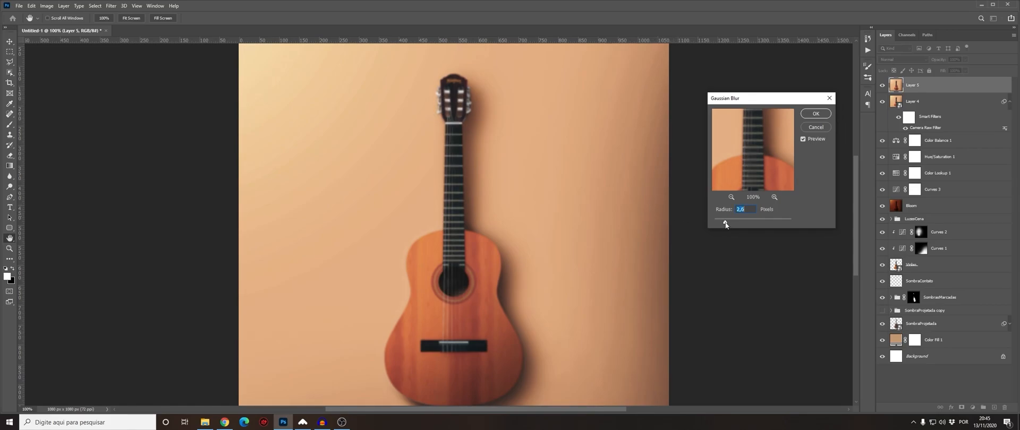
{"action": "key", "text": "Return"}
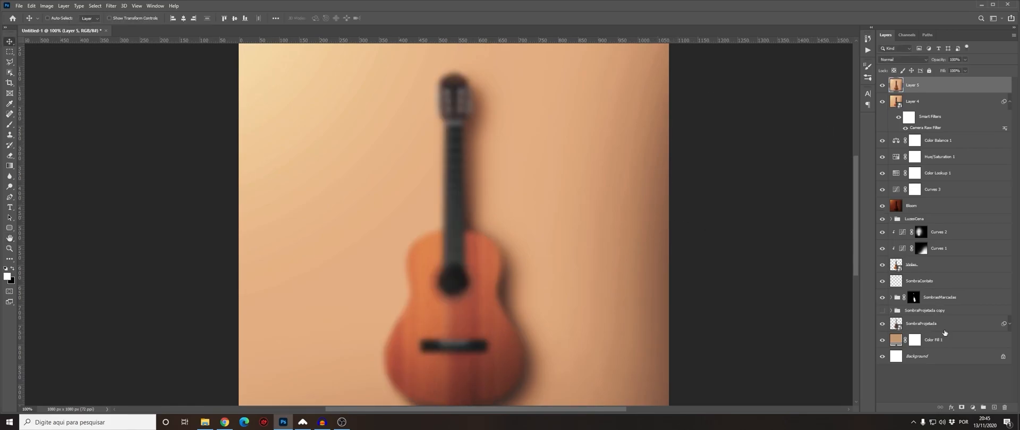
Step: Add an inverted mask to the blurred layer and paint it white around the guitar so only the background is blurred
{"action": "left_click", "coordinate": [962, 407]}
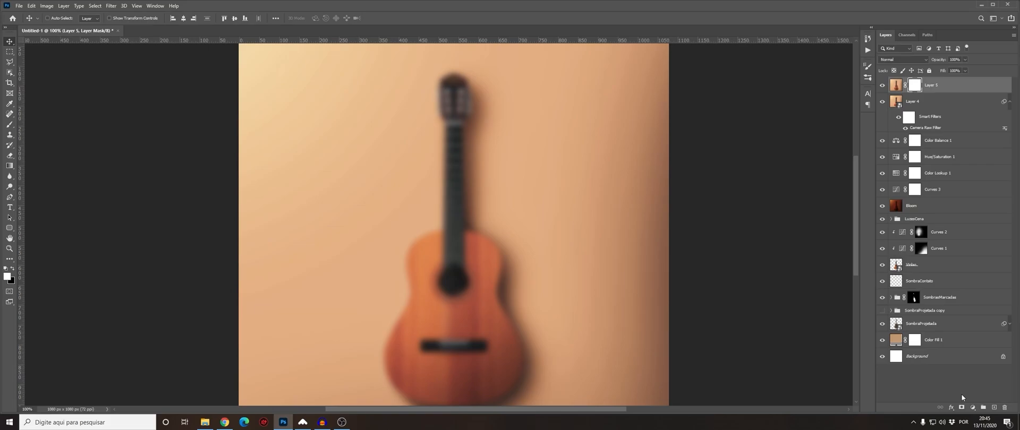
{"action": "key", "text": "ctrl+i"}
{"action": "key", "text": "b"}
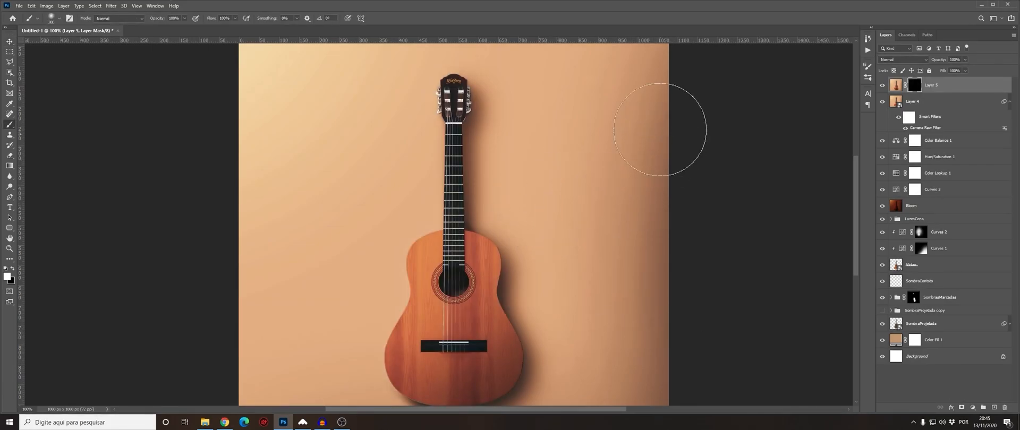
{"action": "key", "text": "ctrl+minus"}
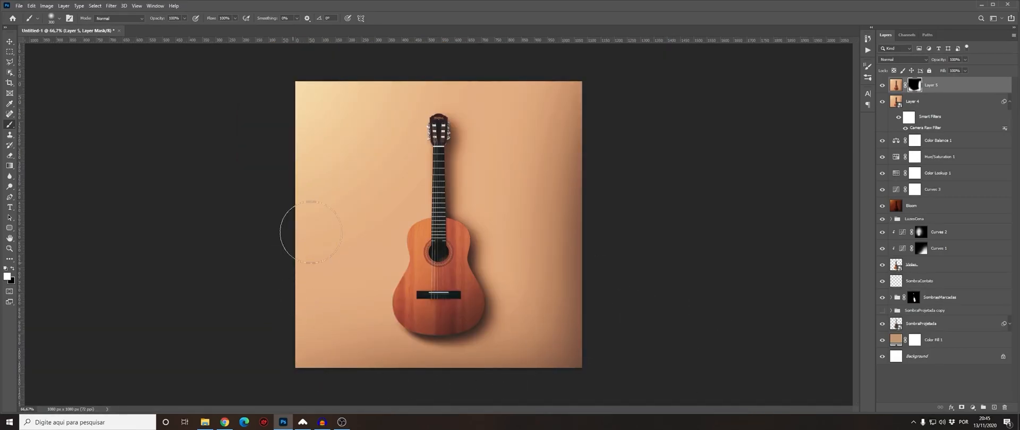
{"action": "mouse_move", "coordinate": [564, 88]}
{"action": "left_mouse_down"}
{"action": "mouse_move", "coordinate": [519, 138]}
{"action": "mouse_move", "coordinate": [529, 225]}
{"action": "mouse_move", "coordinate": [519, 376]}
{"action": "mouse_move", "coordinate": [346, 375]}
{"action": "mouse_move", "coordinate": [349, 287]}
{"action": "mouse_move", "coordinate": [322, 250]}
{"action": "mouse_move", "coordinate": [323, 177]}
{"action": "mouse_move", "coordinate": [352, 102]}
{"action": "mouse_move", "coordinate": [439, 71]}
{"action": "left_mouse_up"}
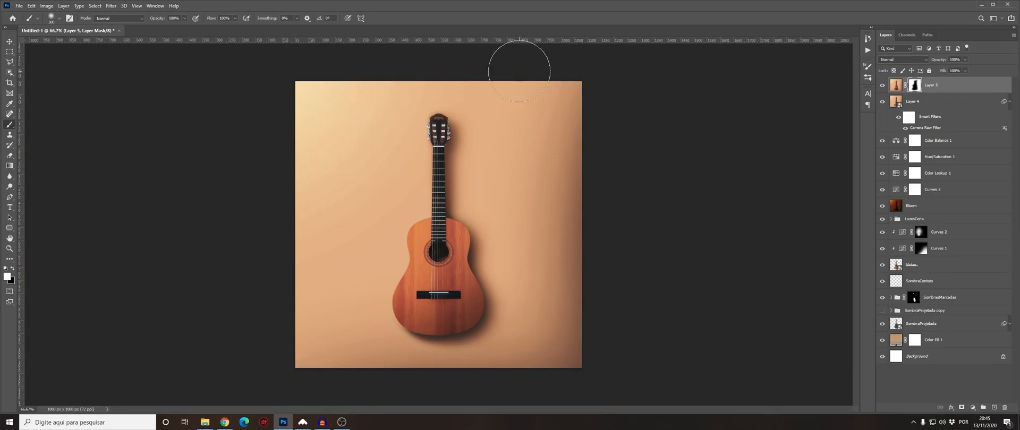
Step: Paint black on the blurred layer's mask with a 125 px brush to restore sharpness on the guitar's headstock
{"action": "scroll", "coordinate": [471, 68], "scroll_direction": "up", "scroll_amount": 2}
{"action": "key", "text": "bracketleft"}
{"action": "key", "text": "bracketleft"}
{"action": "key", "text": "bracketleft"}
{"action": "key", "text": "bracketleft"}
{"action": "key", "text": "bracketleft"}
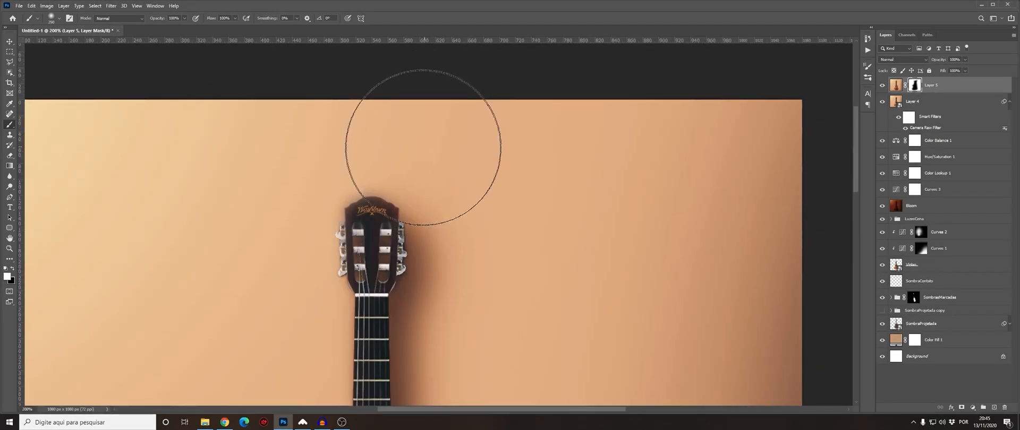
{"action": "key", "text": "x"}
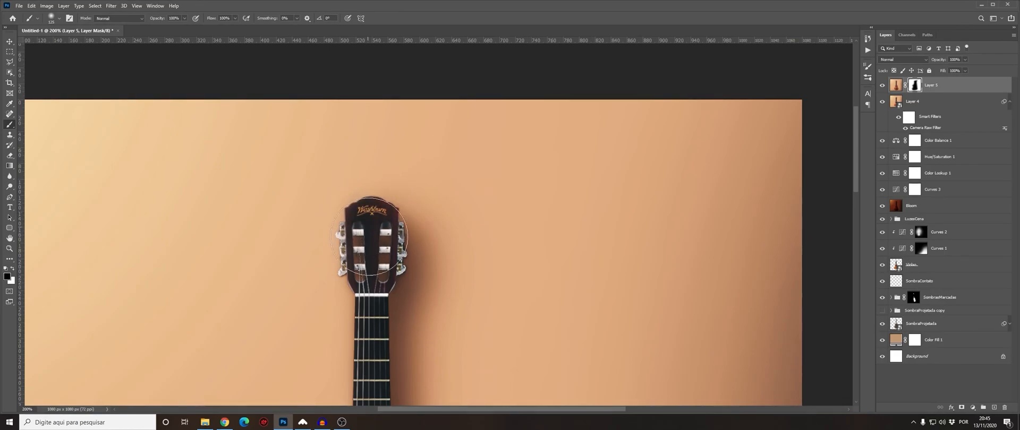
{"action": "scroll", "coordinate": [404, 213], "scroll_direction": "down", "scroll_amount": 2}
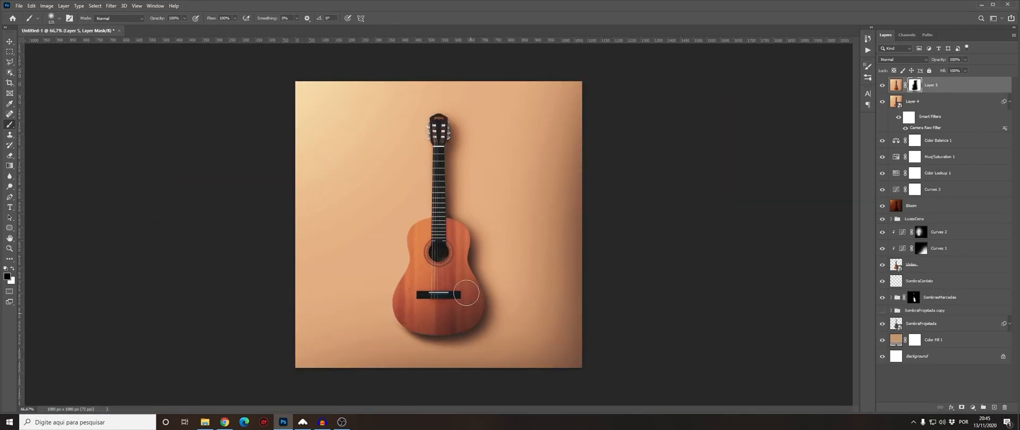
{"action": "key", "text": "x"}
Step: Compare the image with the blurred layer hidden and shown, and examine the guitar's edges up close
{"action": "scroll", "coordinate": [602, 149], "scroll_direction": "up", "scroll_amount": 1}
{"action": "scroll", "coordinate": [555, 172], "scroll_direction": "up", "scroll_amount": 1}
{"action": "scroll", "coordinate": [555, 182], "scroll_direction": "left", "scroll_amount": 2}
{"action": "scroll", "coordinate": [534, 182], "scroll_direction": "down", "scroll_amount": 5}
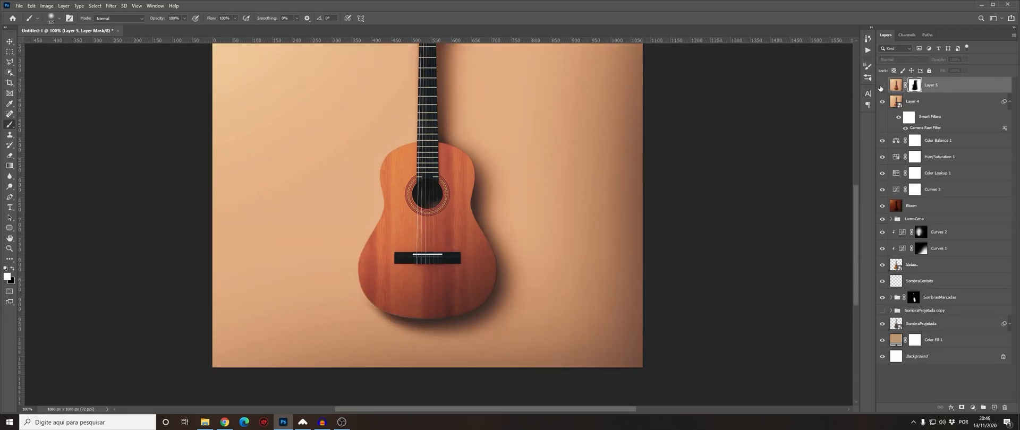
{"action": "scroll", "coordinate": [597, 220], "scroll_direction": "up", "scroll_amount": 4}
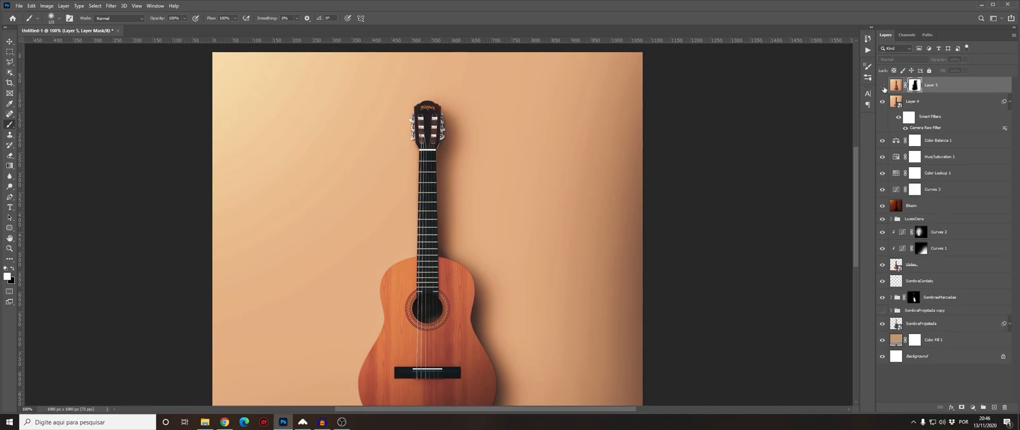
{"action": "scroll", "coordinate": [454, 158], "scroll_direction": "down", "scroll_amount": 1}
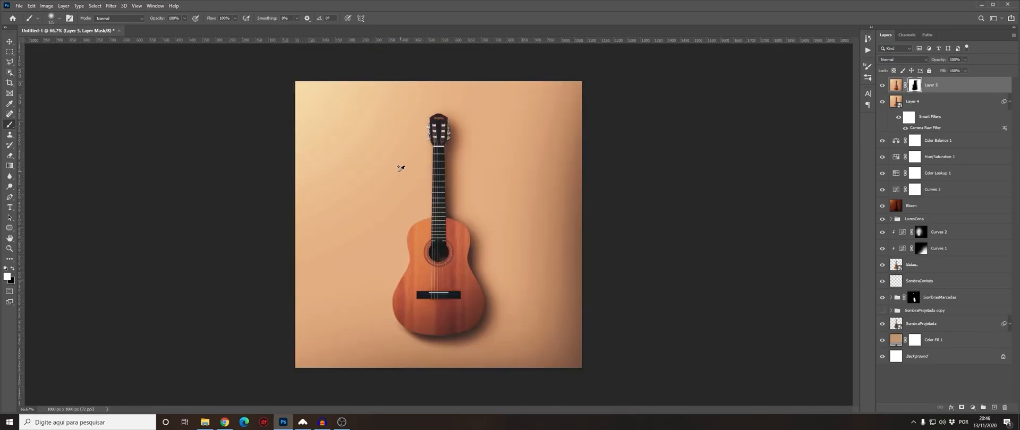
{"action": "scroll", "coordinate": [402, 166], "scroll_direction": "up", "scroll_amount": 3}
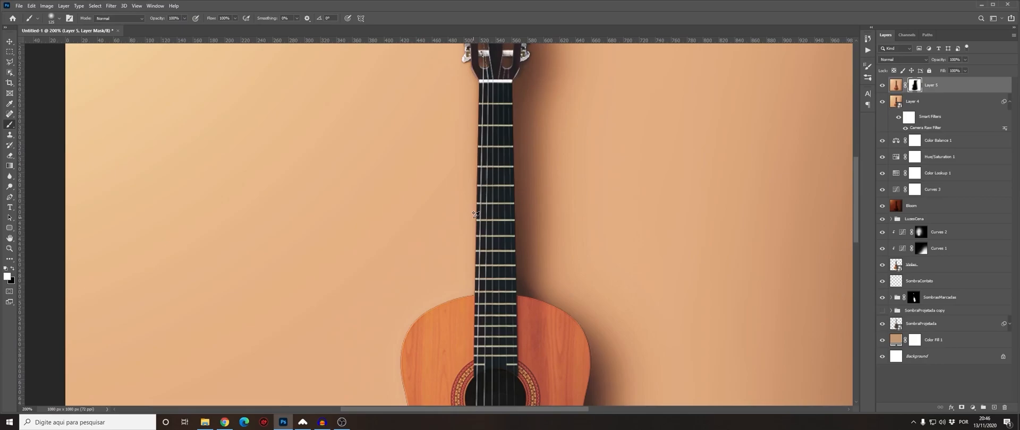
{"action": "scroll", "coordinate": [475, 215], "scroll_direction": "down", "scroll_amount": 2}
{"action": "key", "text": "v"}
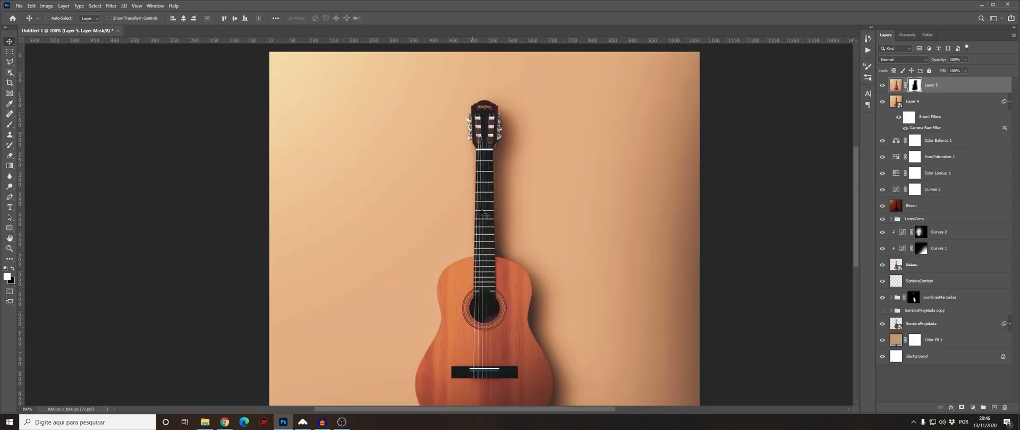
{"action": "scroll", "coordinate": [474, 206], "scroll_direction": "down", "scroll_amount": 1}
{"action": "scroll", "coordinate": [452, 234], "scroll_direction": "up", "scroll_amount": 1}
{"action": "scroll", "coordinate": [444, 250], "scroll_direction": "down", "scroll_amount": 1}
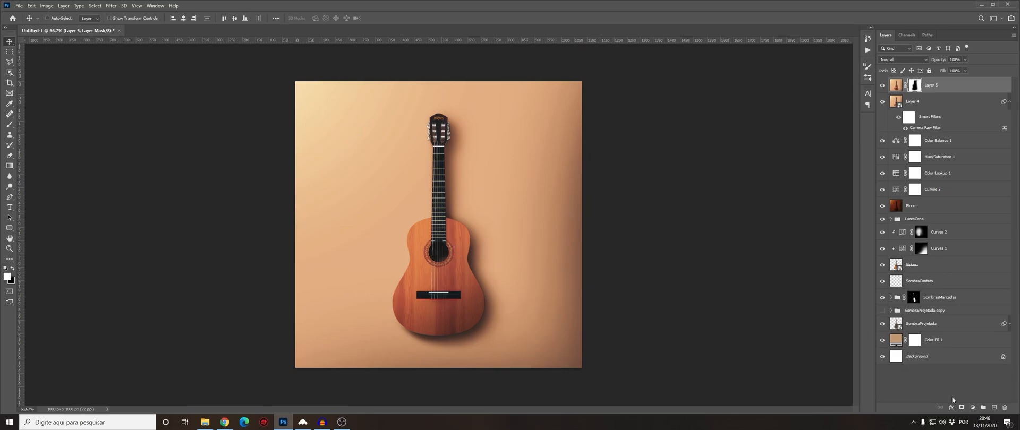
Step: Add a solid colour fill layer in 50% grey (808080) above all layers and rasterize it
{"action": "left_click", "coordinate": [972, 408]}
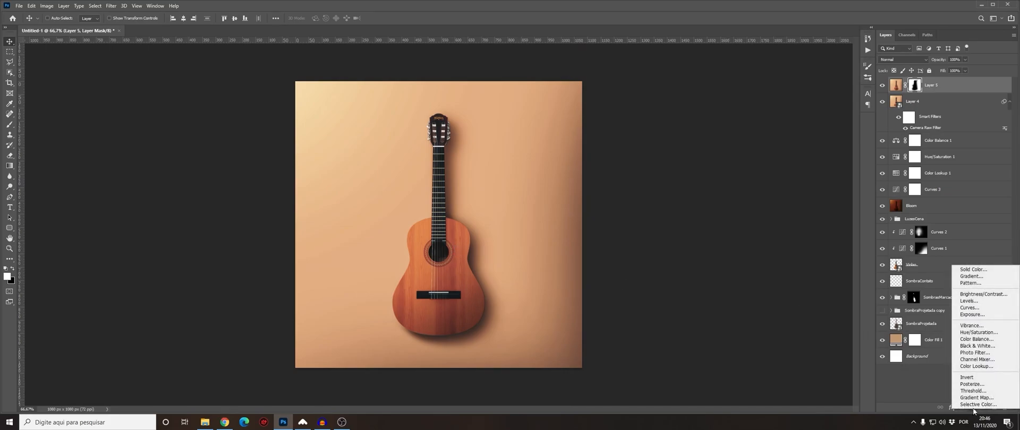
{"action": "left_click", "coordinate": [964, 269]}
{"action": "left_click_drag", "start_coordinate": [810, 199], "coordinate": [760, 184]}
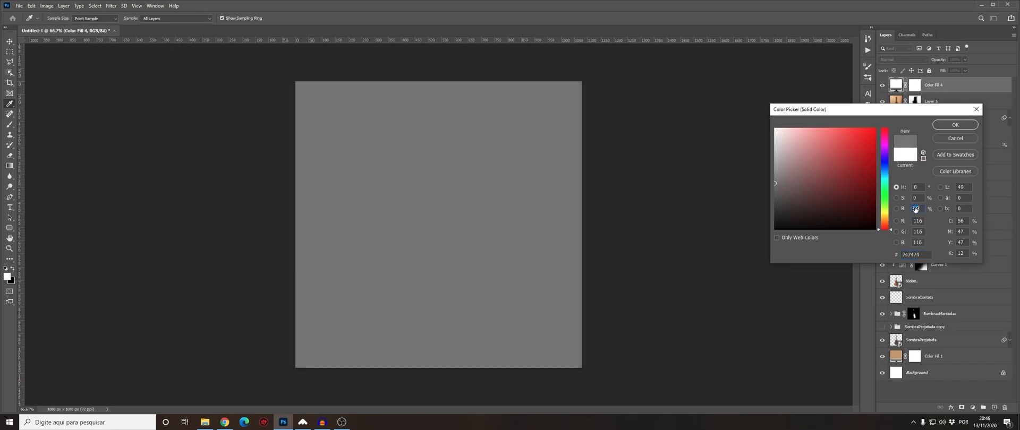
{"action": "type", "text": "50"}
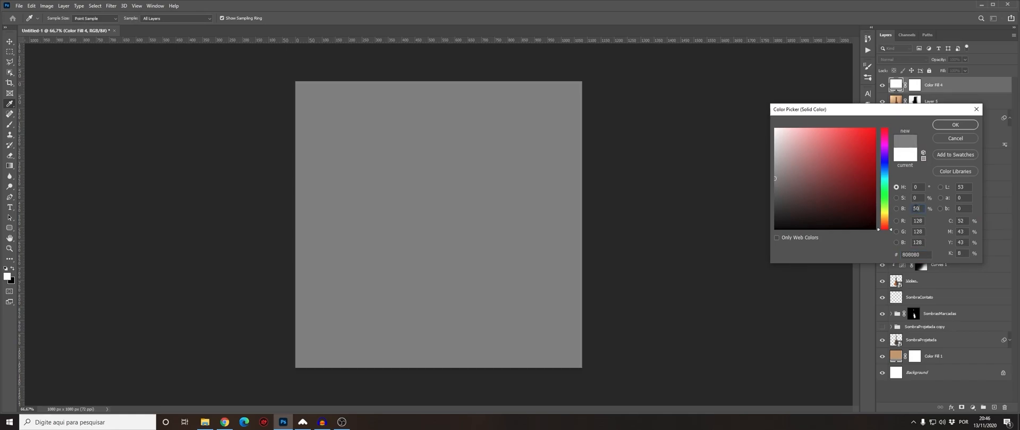
{"action": "key", "text": "Return"}
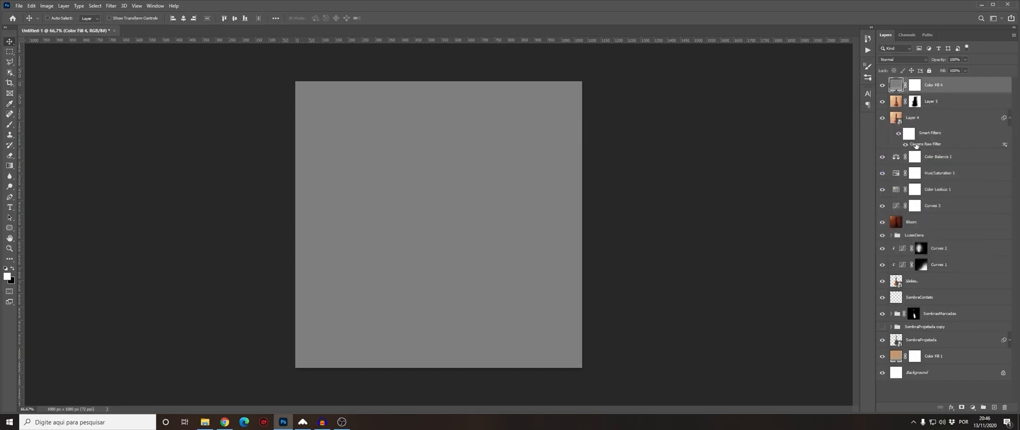
{"action": "right_click", "coordinate": [930, 89]}
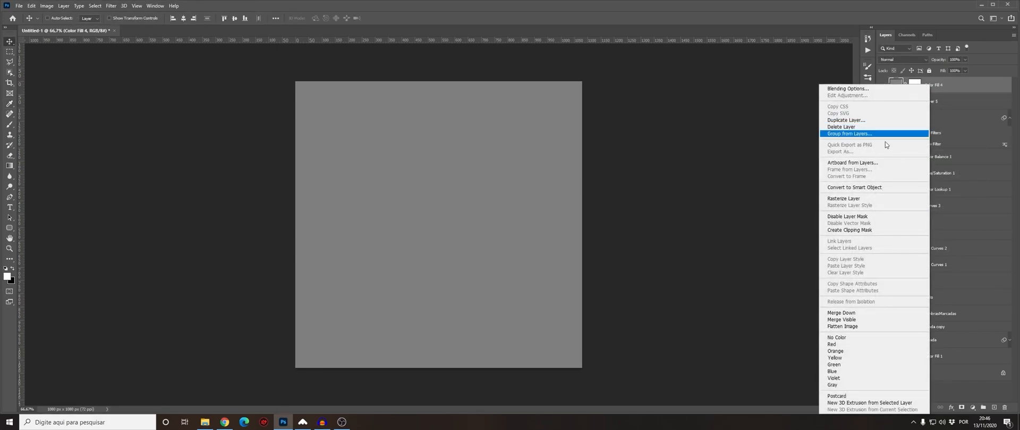
{"action": "left_click", "coordinate": [852, 198]}
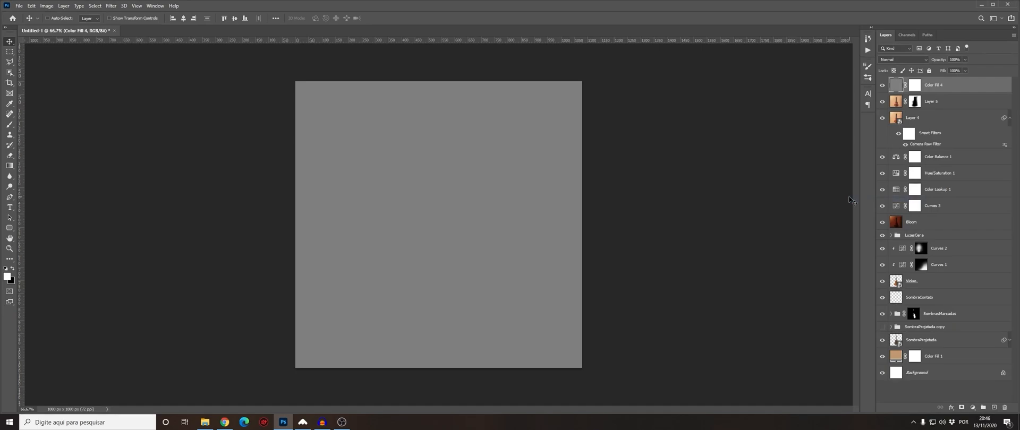
Step: Add 2% uniform noise to the grey layer and set its blend mode to Overlay
{"action": "left_click", "coordinate": [108, 6]}
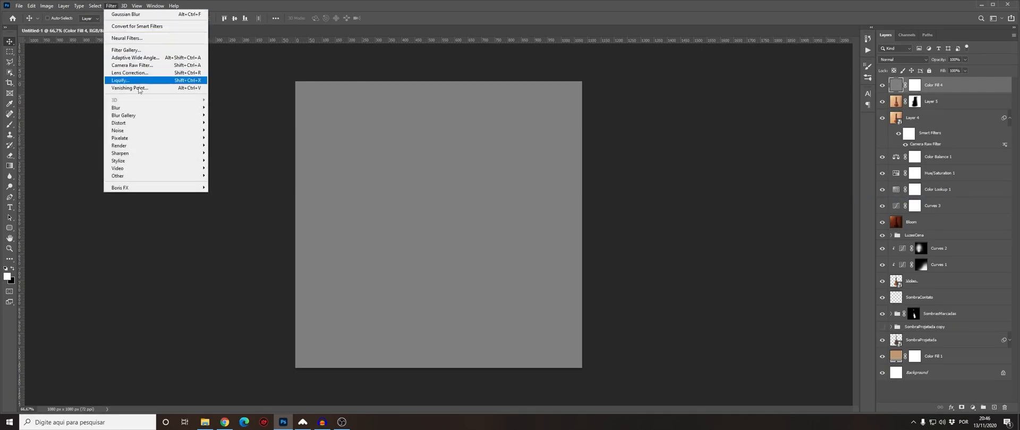
{"action": "mouse_move", "coordinate": [165, 130]}
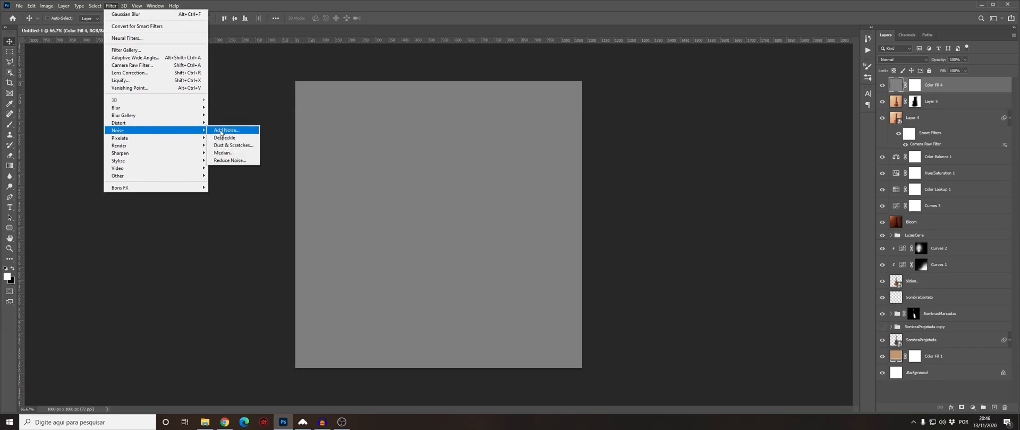
{"action": "left_click", "coordinate": [221, 133]}
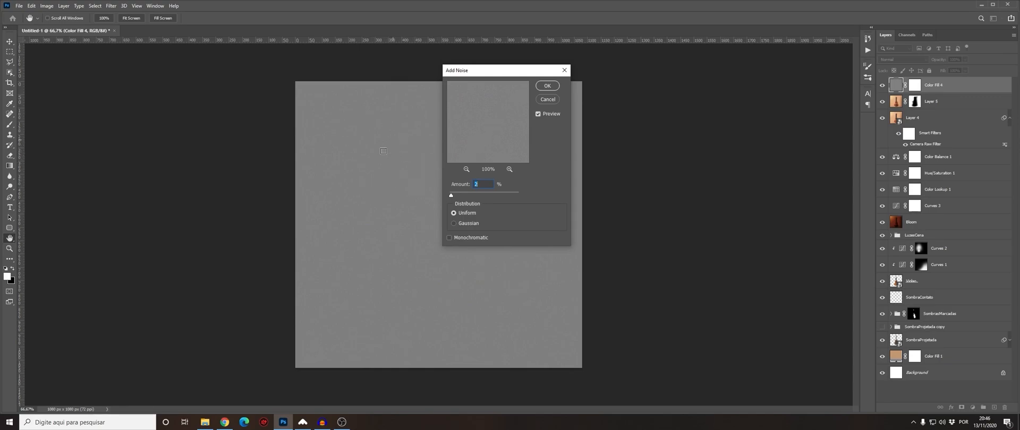
{"action": "left_click", "coordinate": [546, 87]}
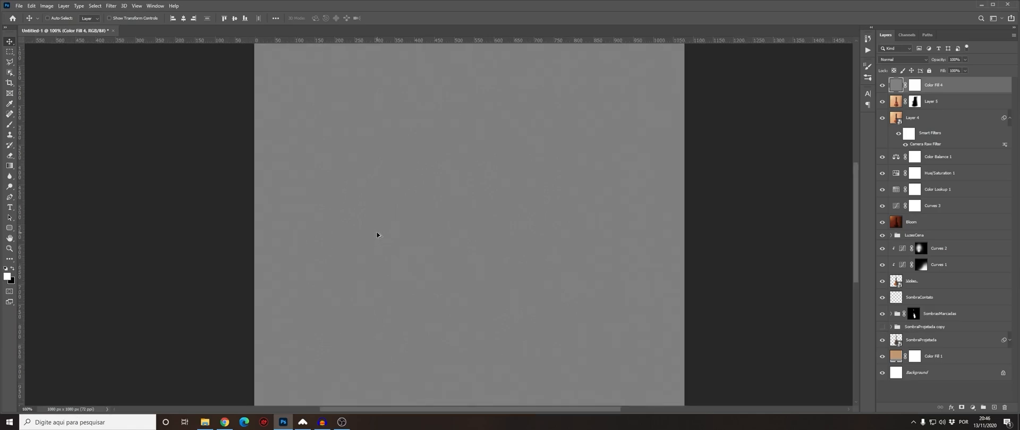
{"action": "scroll", "coordinate": [378, 235], "scroll_direction": "up", "scroll_amount": 1}
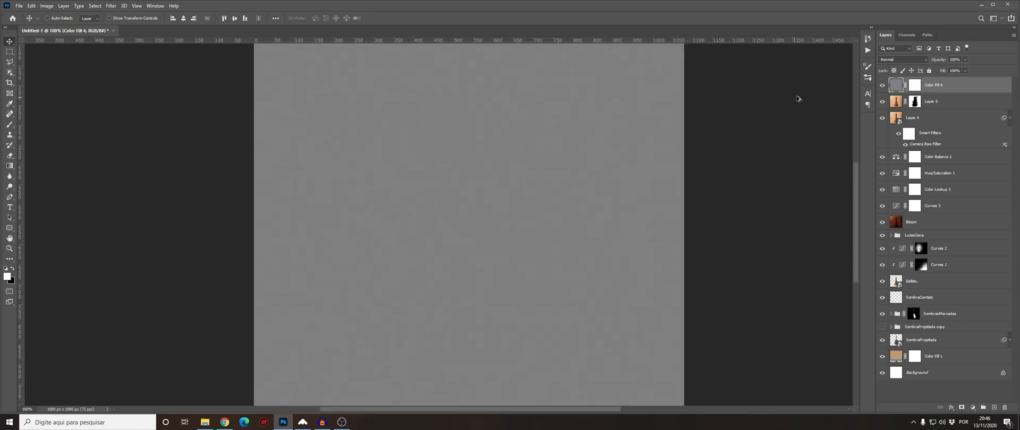
{"action": "left_click", "coordinate": [887, 59]}
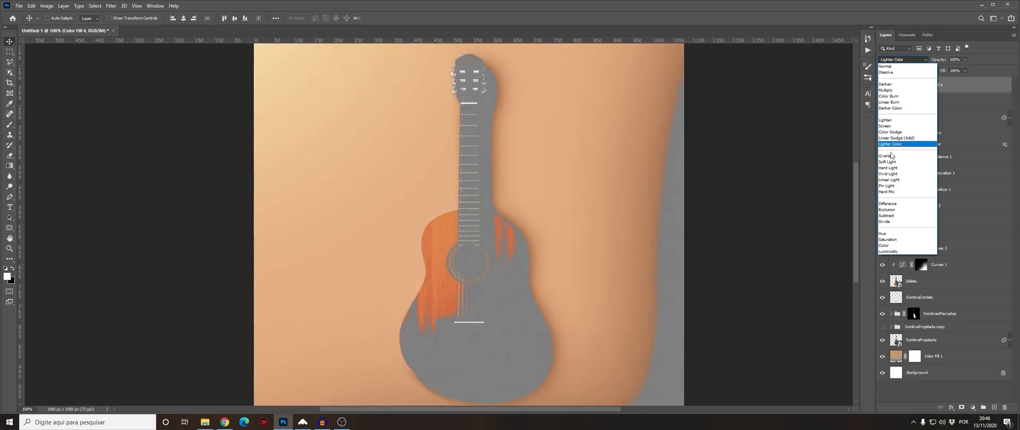
{"action": "left_click", "coordinate": [891, 156]}
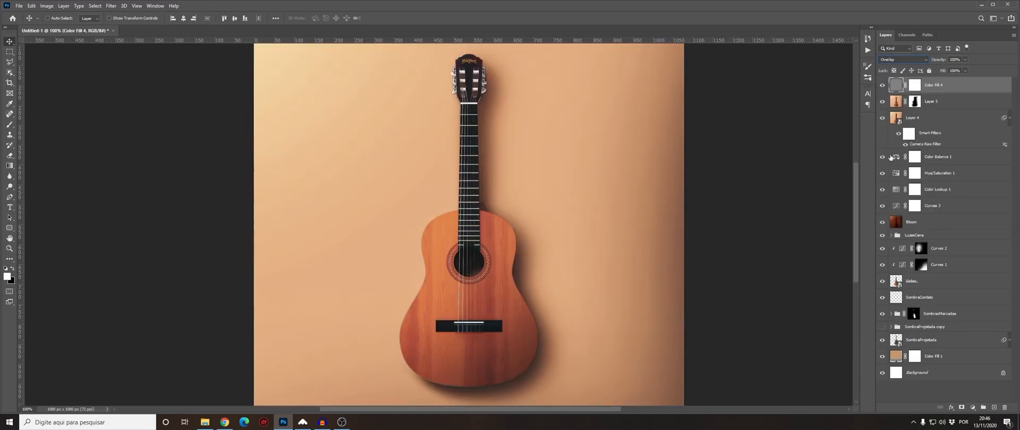
{"action": "scroll", "coordinate": [468, 201], "scroll_direction": "down", "scroll_amount": 1}
Step: Stamp all visible layers into a new top layer, and hide everything beneath it except the guitar and the background
{"action": "key", "text": "ctrl+alt+shift+e"}
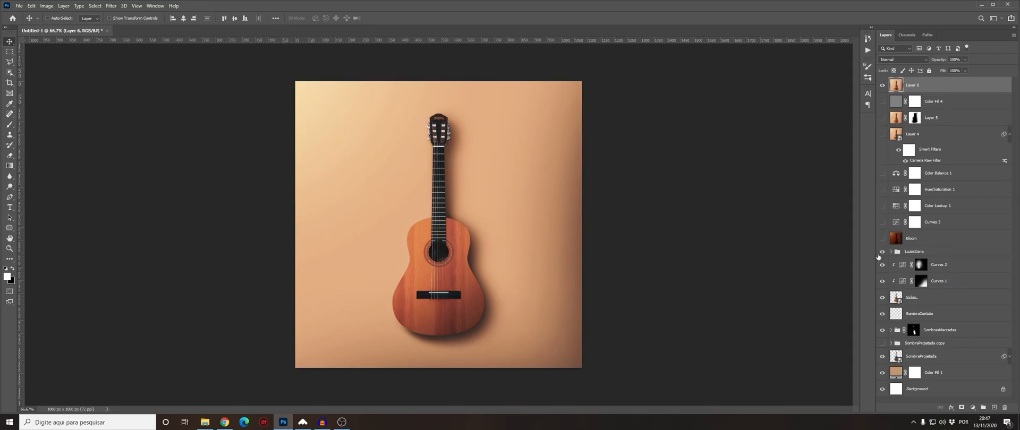
{"action": "left_click", "coordinate": [882, 356]}
{"action": "left_click", "coordinate": [883, 85]}
{"action": "left_click", "coordinate": [882, 298]}
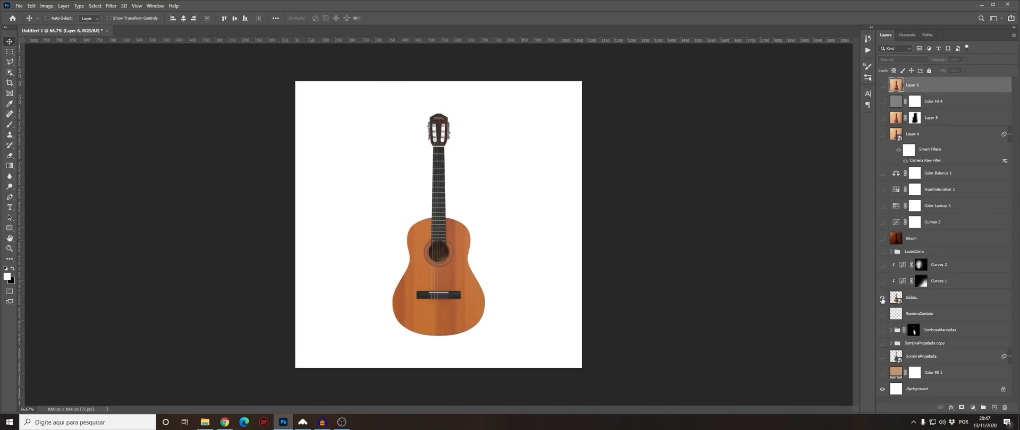
Step: Compare the original guitar on white with the finished scene by repeatedly showing and hiding the stamped top layer
{"action": "left_click", "coordinate": [882, 85]}
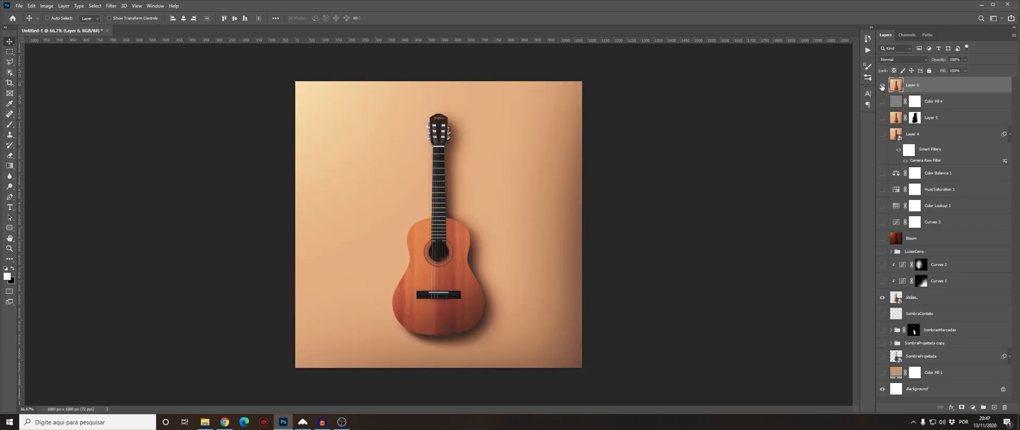
{"action": "left_click", "coordinate": [882, 86]}
{"action": "left_click", "coordinate": [883, 86]}
{"action": "left_click", "coordinate": [882, 86]}
{"action": "left_click", "coordinate": [882, 86]}
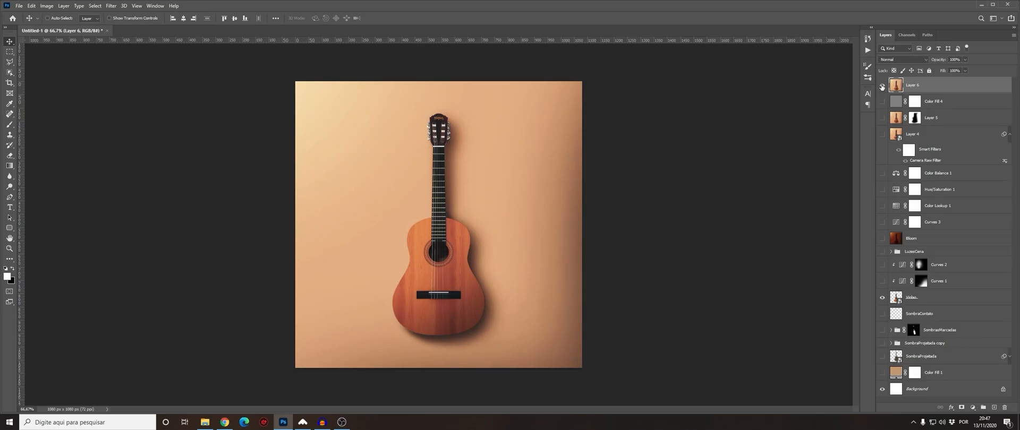